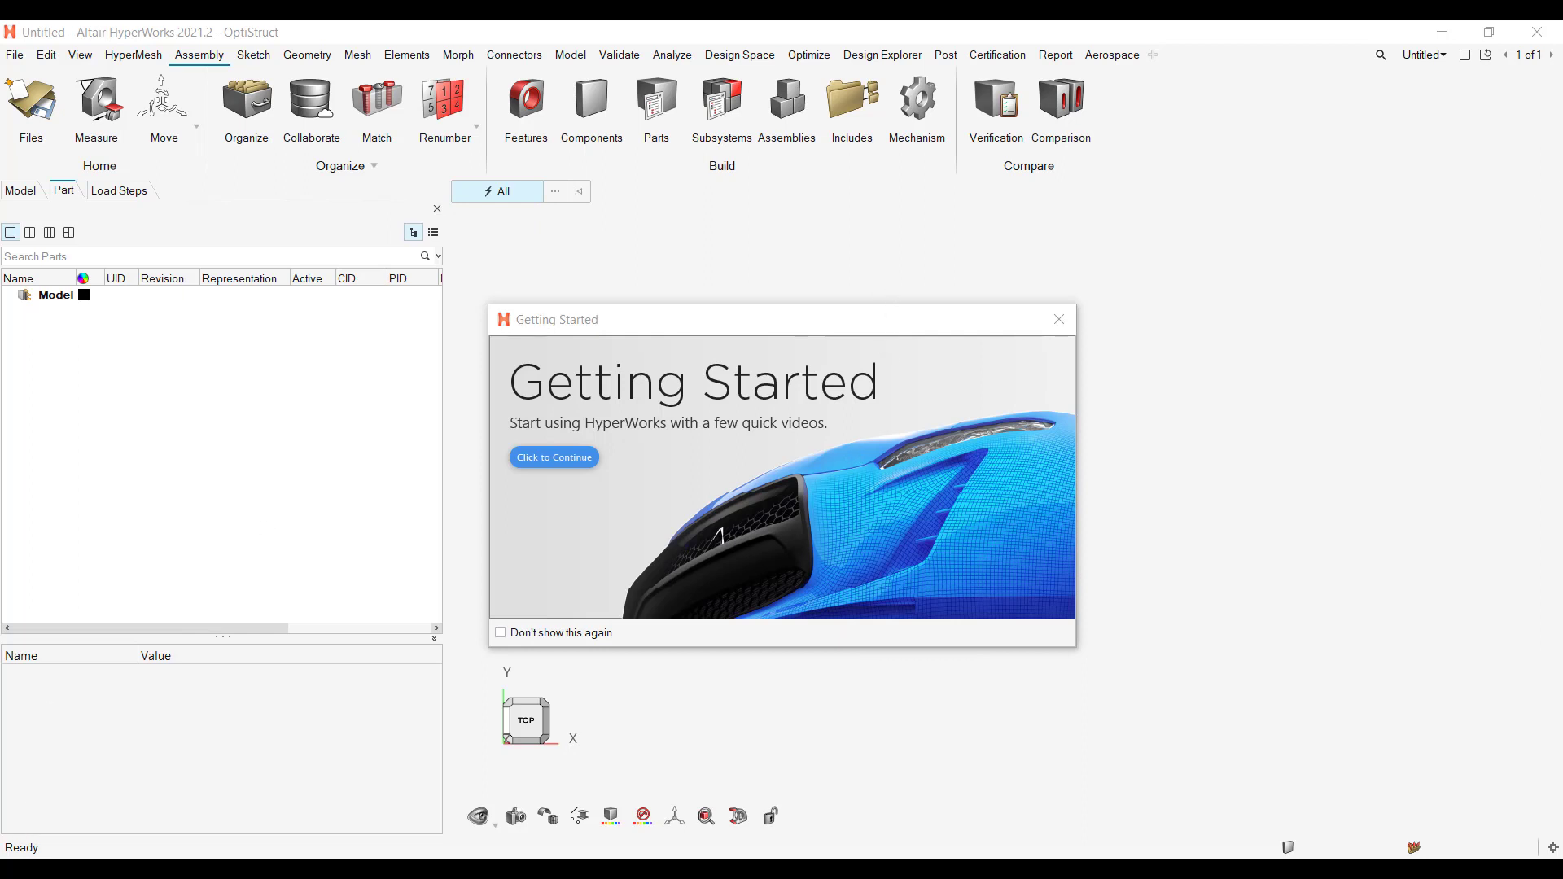
Step: Launch HyperWorks 2021.2 from the Altair 2021.2 program group
{"action": "key", "text": "super"}
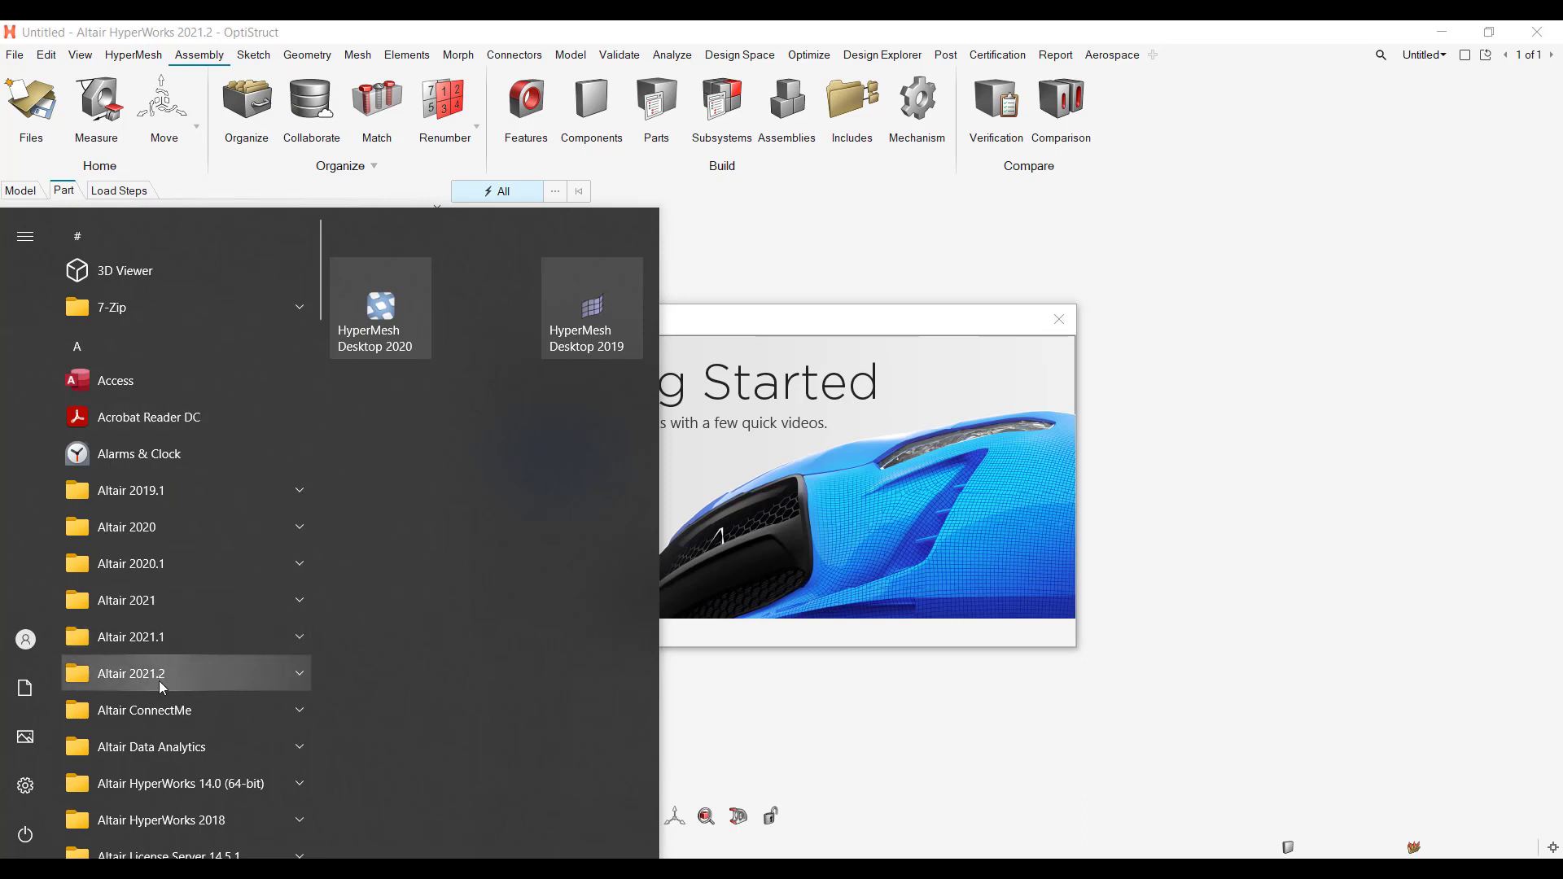
{"action": "left_click", "coordinate": [244, 679]}
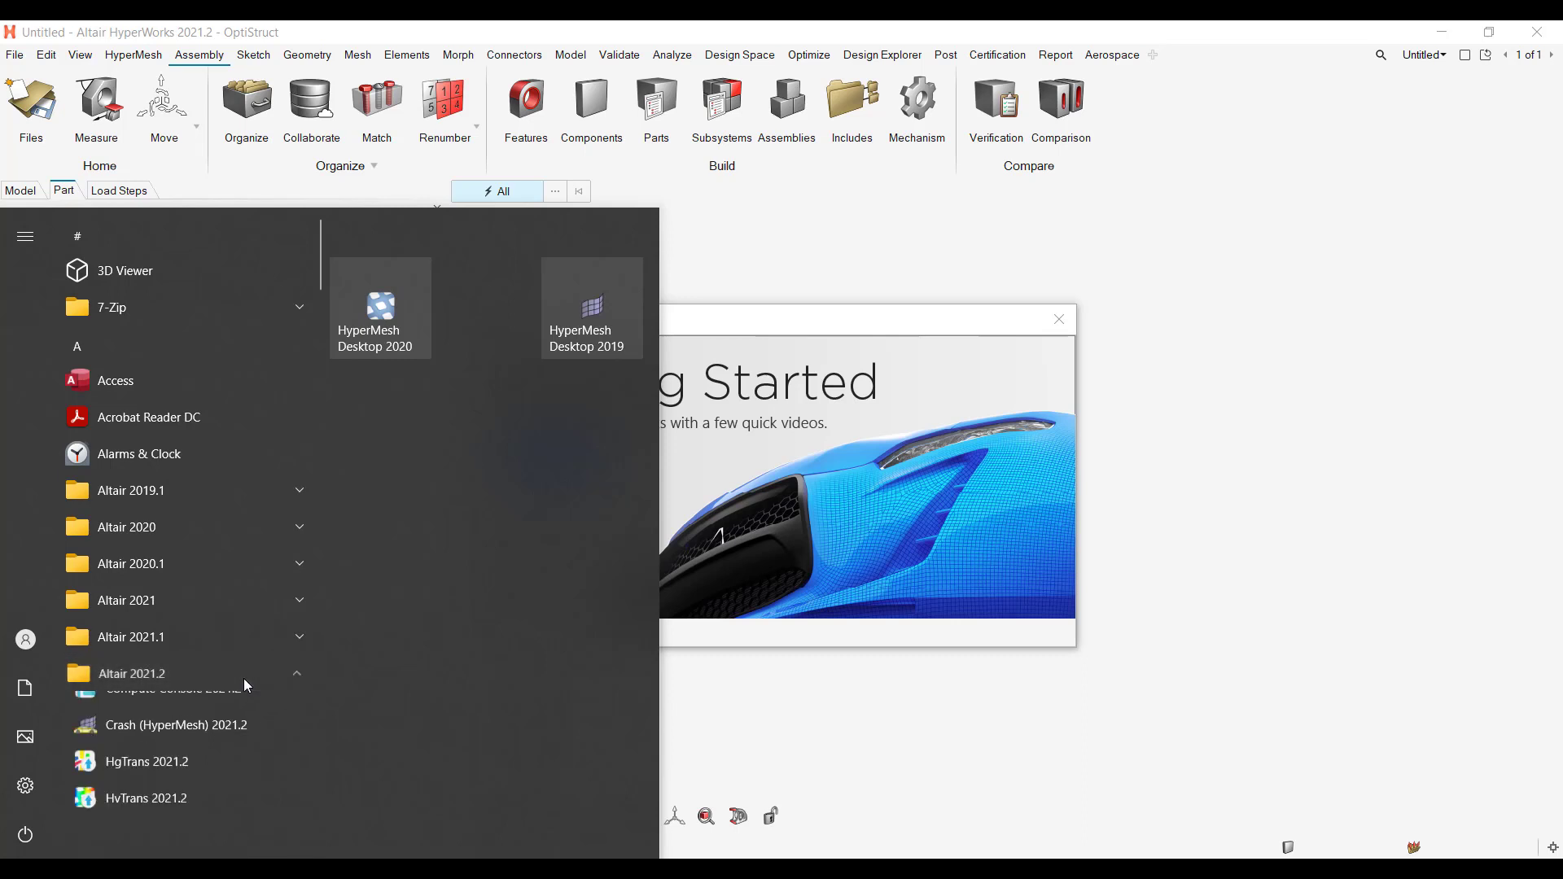
{"action": "scroll", "coordinate": [241, 679], "scroll_direction": "down", "scroll_amount": 3}
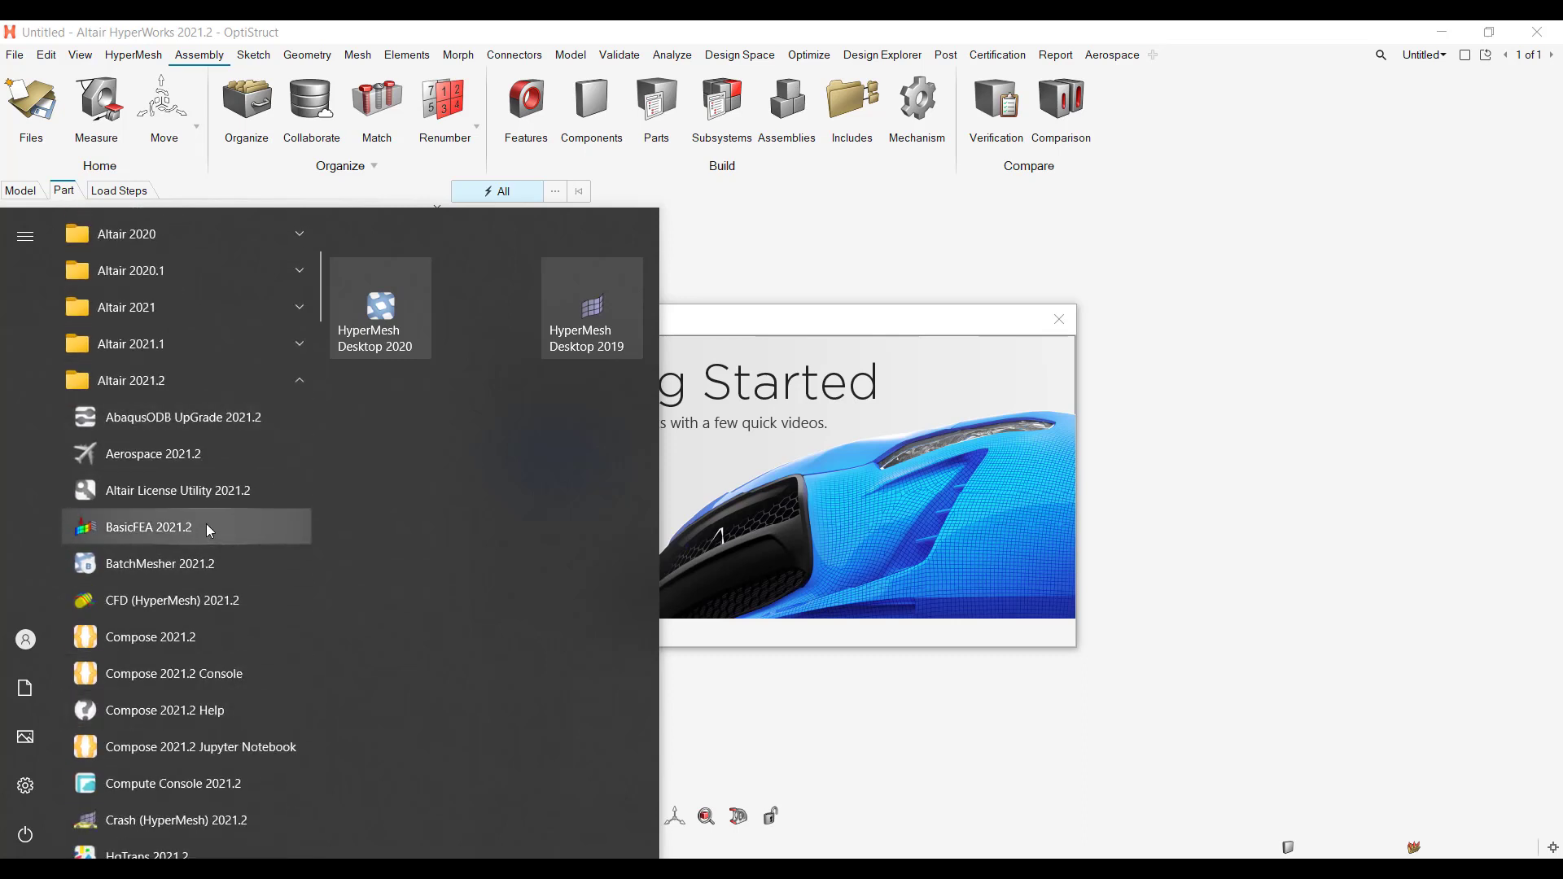
{"action": "scroll", "coordinate": [247, 573], "scroll_direction": "down", "scroll_amount": 3}
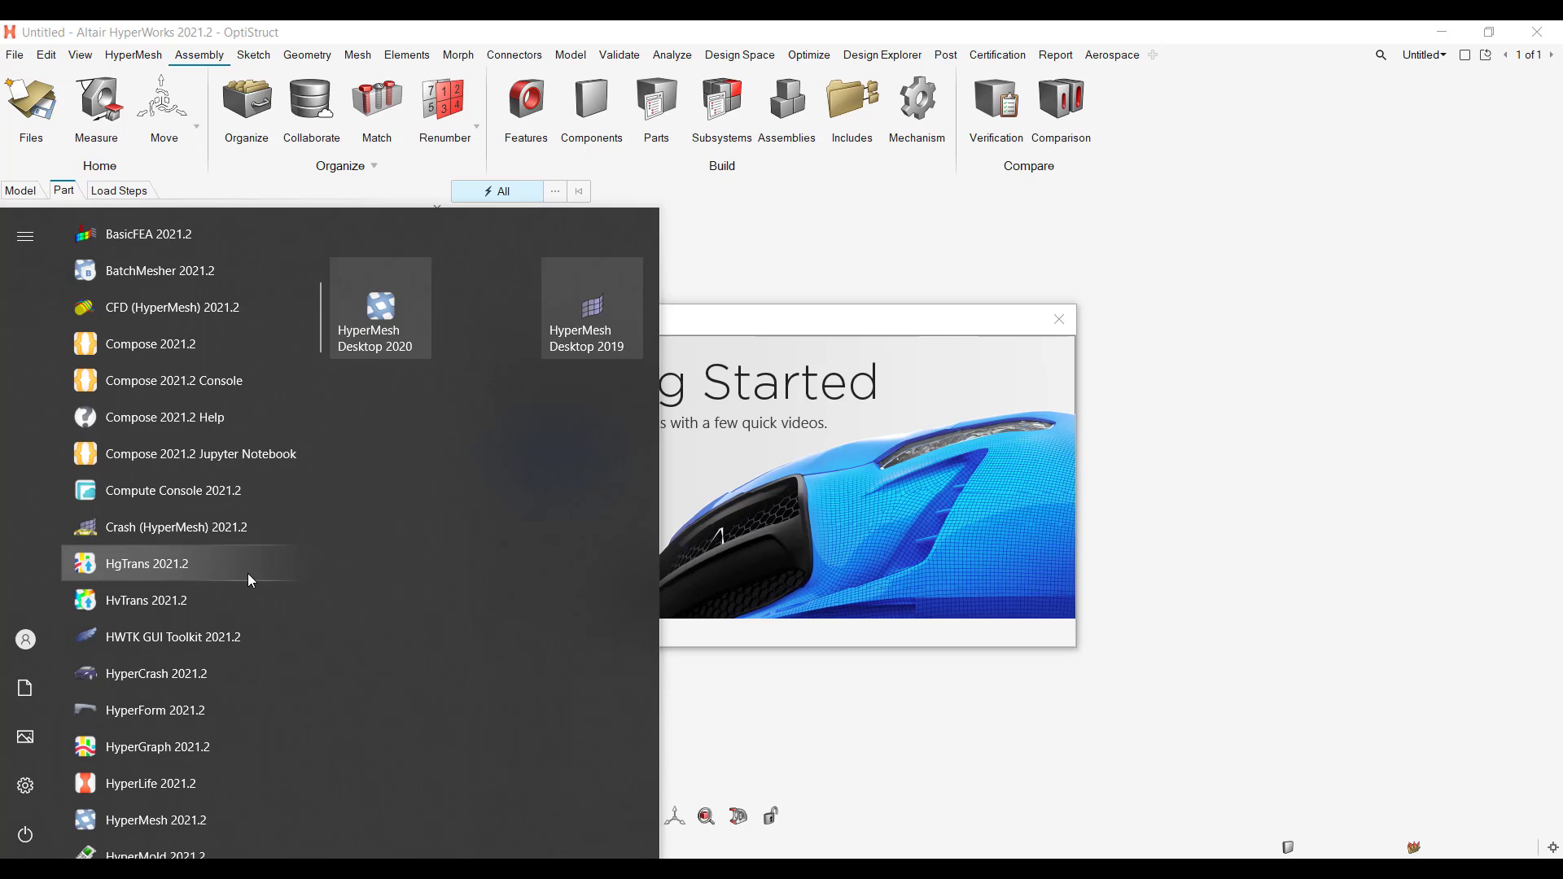
{"action": "scroll", "coordinate": [263, 573], "scroll_direction": "down", "scroll_amount": 5}
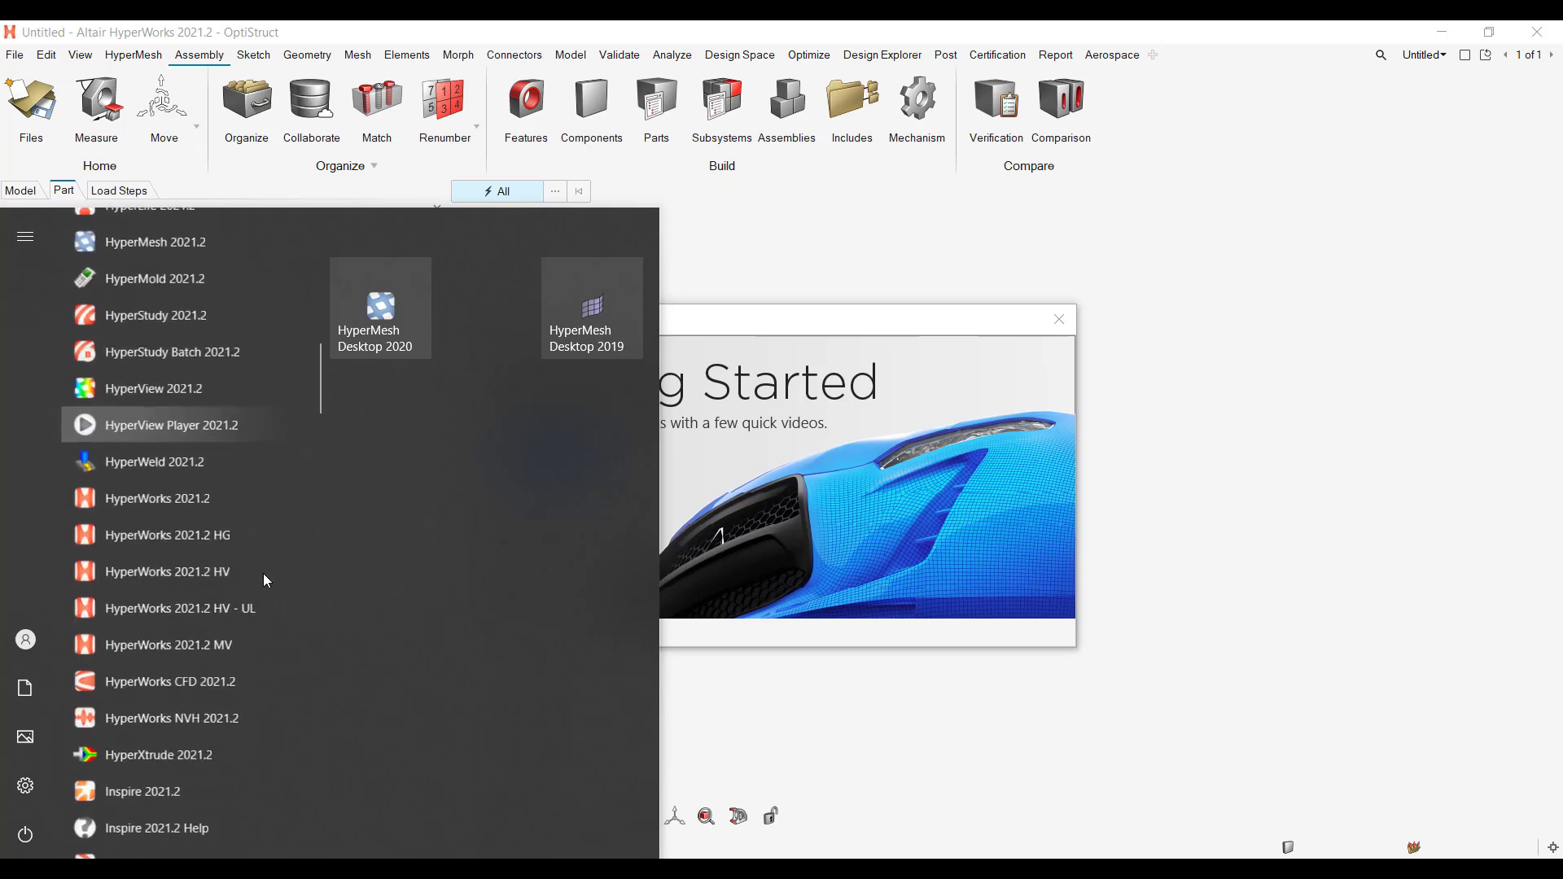
{"action": "scroll", "coordinate": [262, 573], "scroll_direction": "down", "scroll_amount": 1}
{"action": "scroll", "coordinate": [217, 636], "scroll_direction": "up", "scroll_amount": 3}
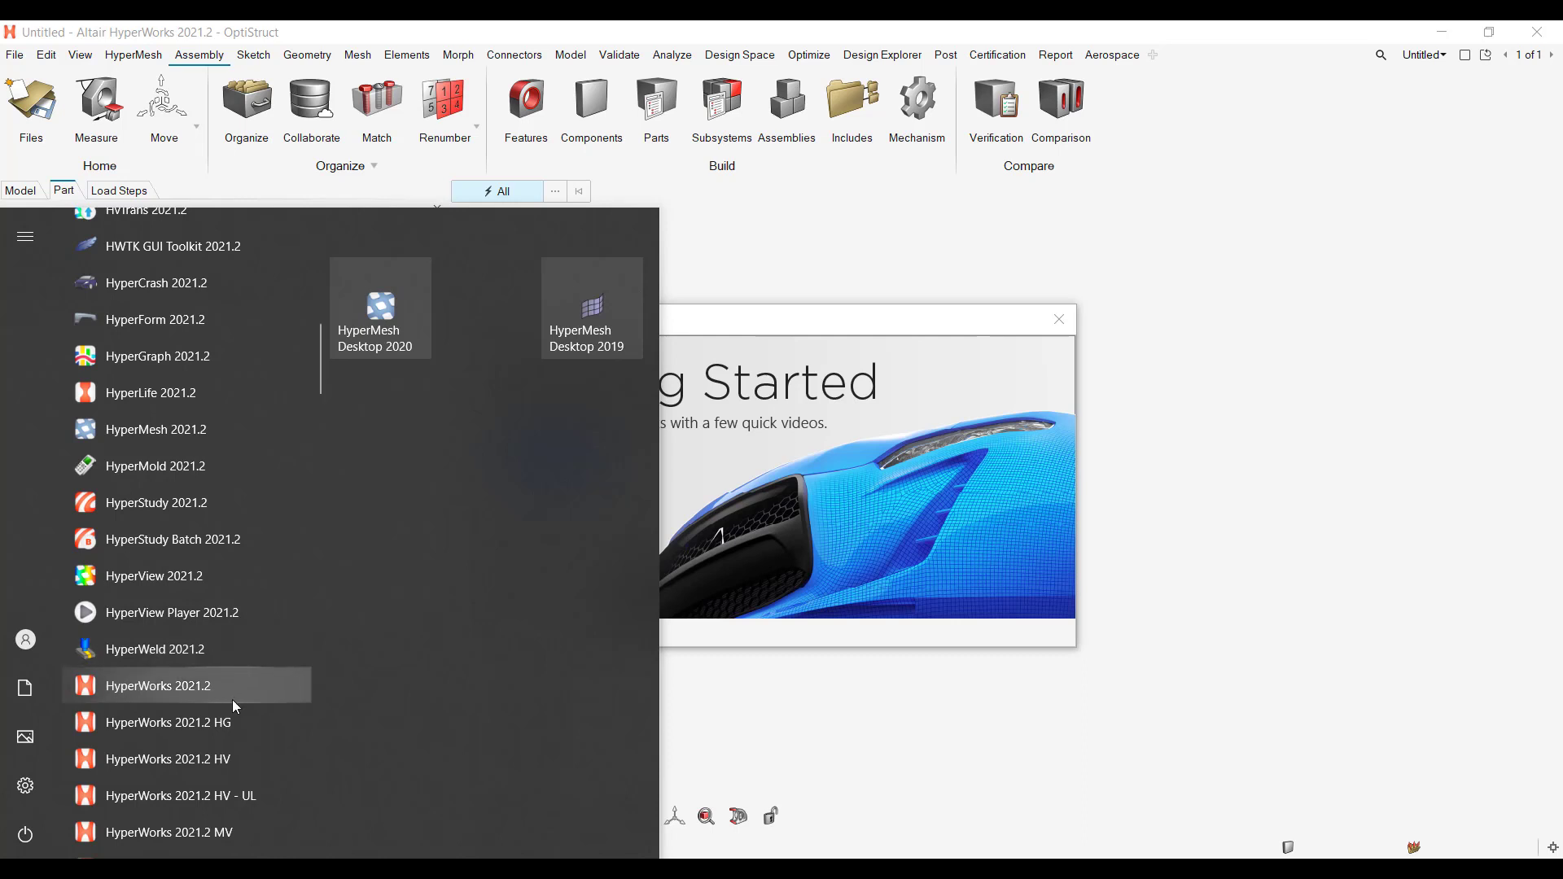
{"action": "scroll", "coordinate": [183, 689], "scroll_direction": "up", "scroll_amount": 2}
{"action": "scroll", "coordinate": [182, 534], "scroll_direction": "down", "scroll_amount": 2}
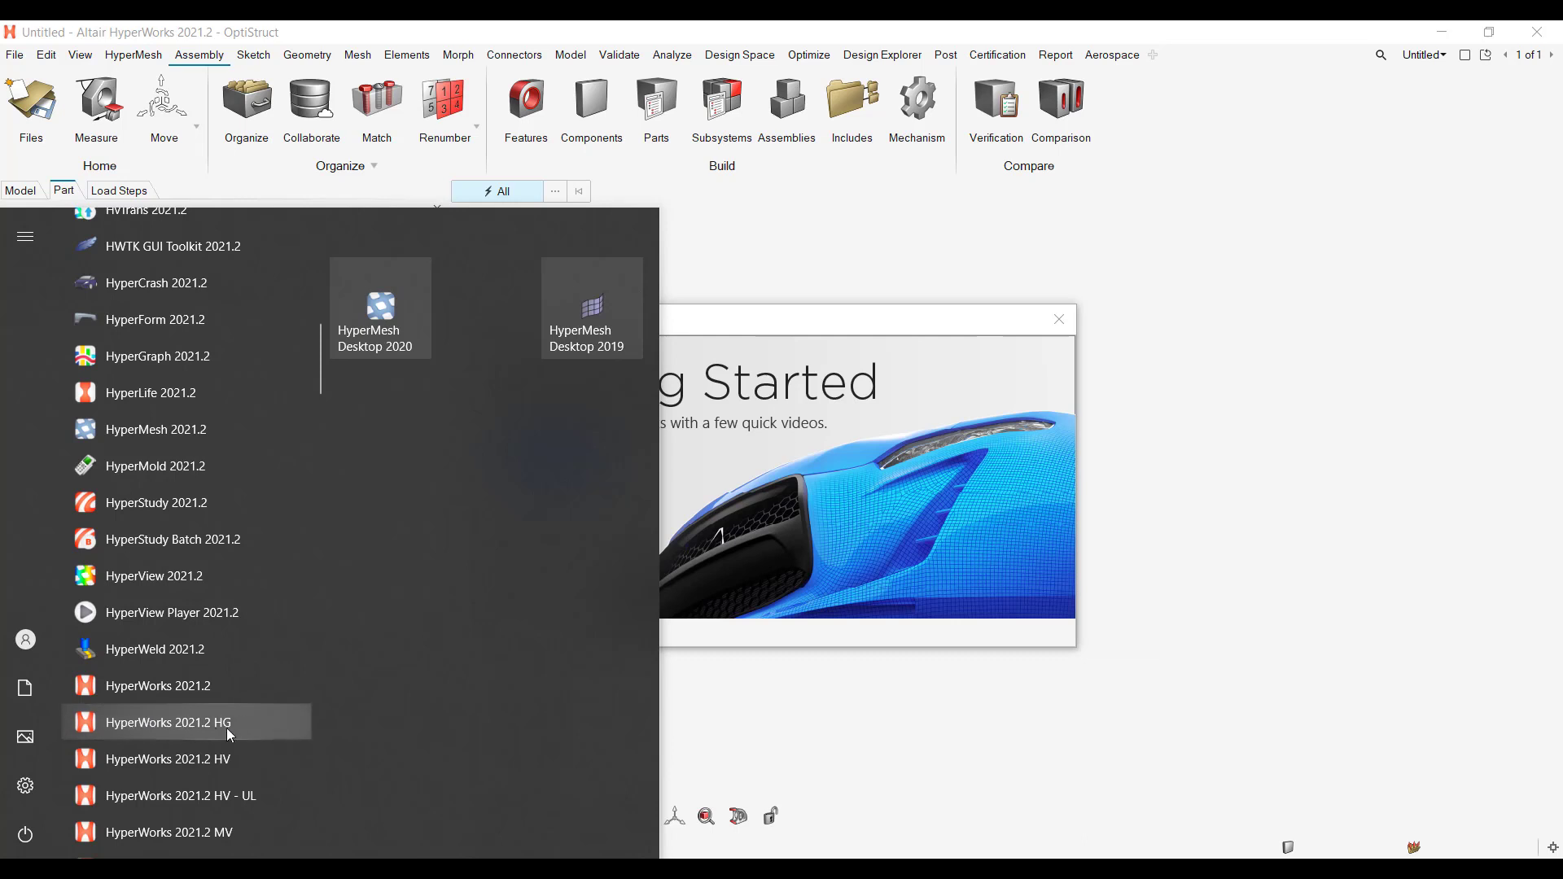
{"action": "left_click", "coordinate": [179, 685]}
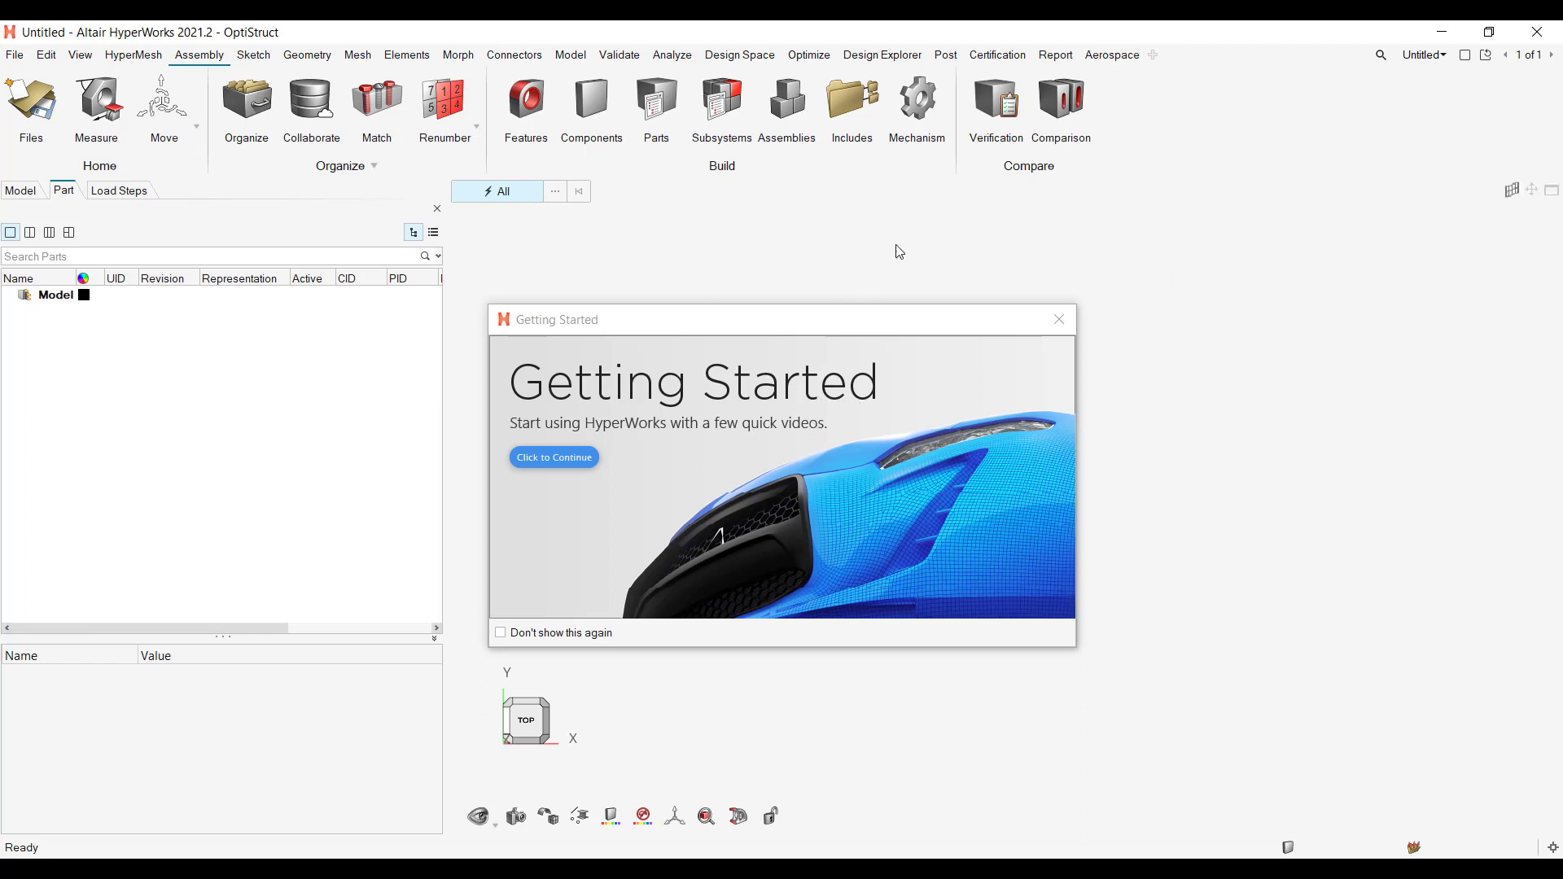
Step: Open the License Setup dialog and review the licensing options and their activation status
{"action": "left_click", "coordinate": [15, 55]}
{"action": "left_click", "coordinate": [85, 420]}
{"action": "left_click_drag", "start_coordinate": [813, 401], "coordinate": [1233, 273]}
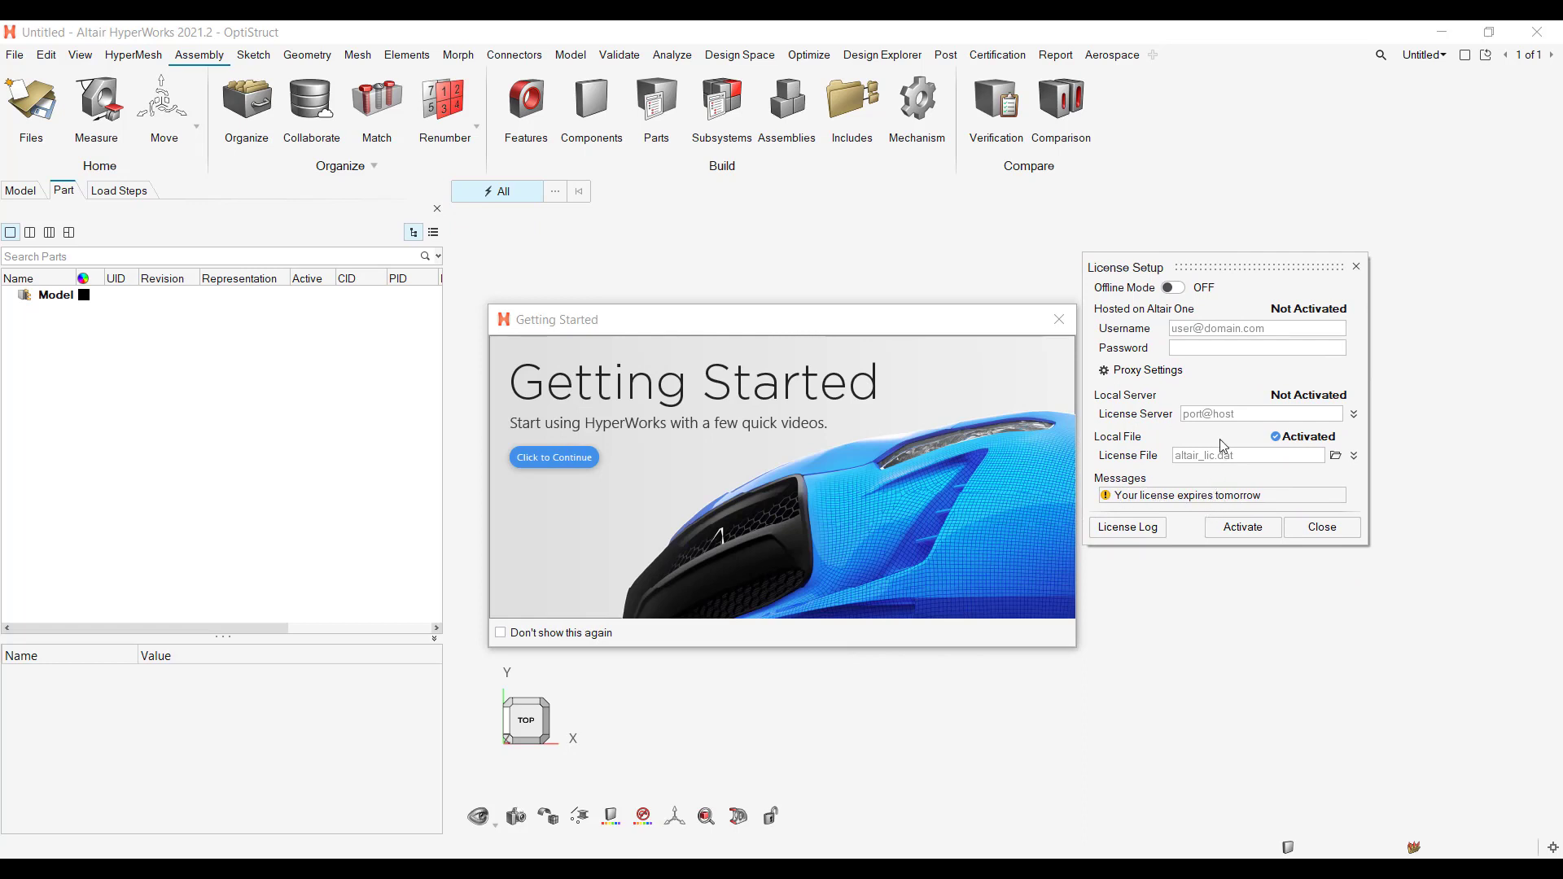
{"action": "left_click_drag", "start_coordinate": [1236, 265], "coordinate": [1260, 249]}
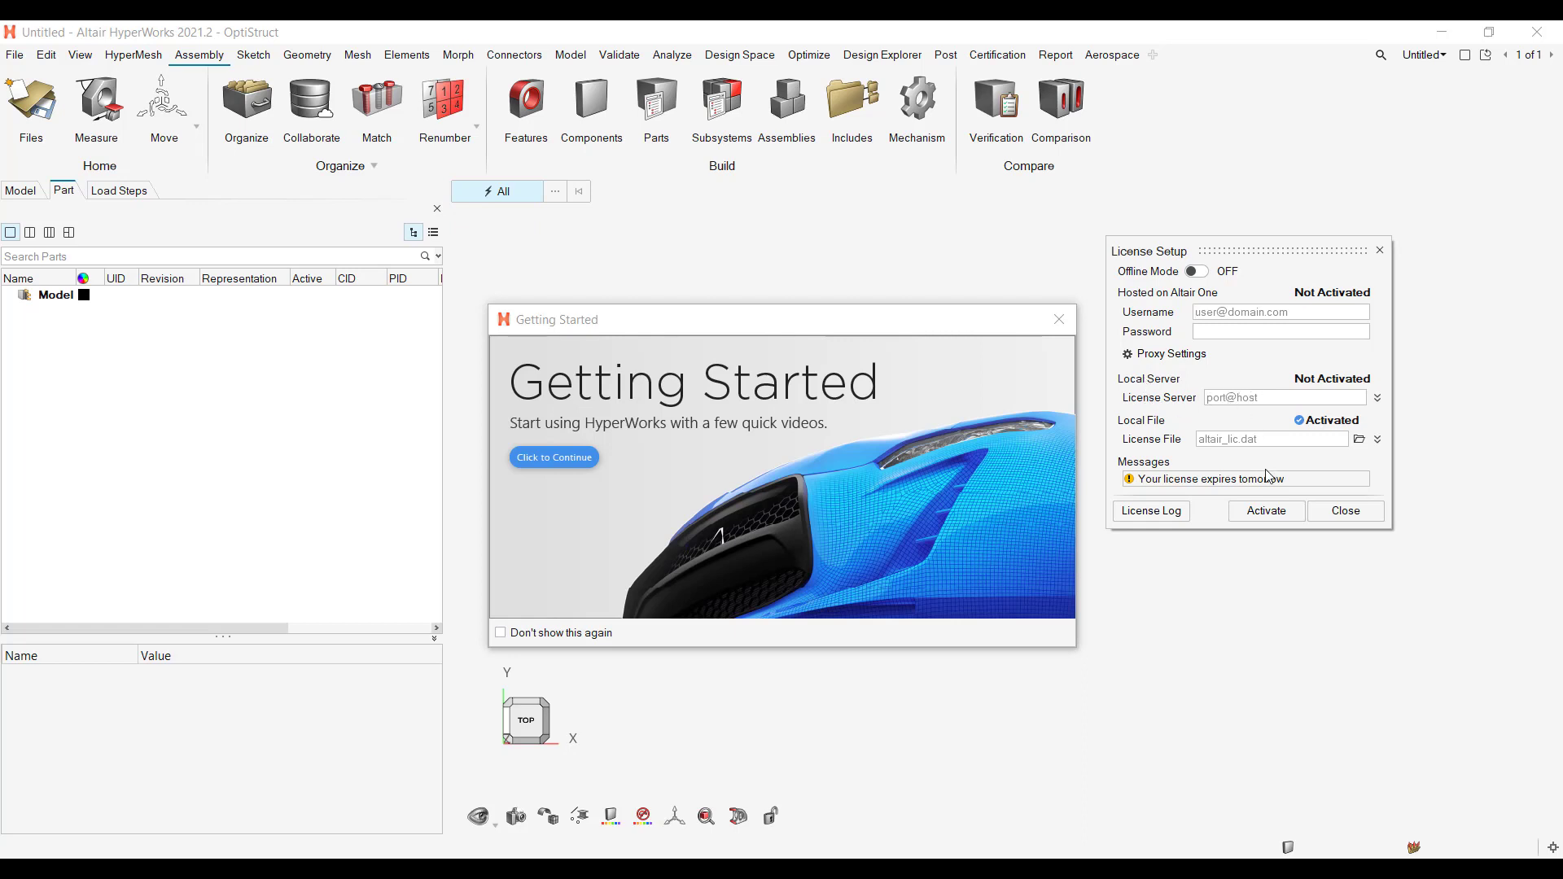
Step: Try entering port 6200 for the local license server, clear the entry and close the License Setup dialog
{"action": "type", "text": "6300"}
{"action": "key", "text": "BackSpace"}
{"action": "key", "text": "BackSpace"}
{"action": "key", "text": "BackSpace"}
{"action": "type", "text": "200@"}
{"action": "key", "text": "BackSpace"}
{"action": "key", "text": "BackSpace"}
{"action": "key", "text": "BackSpace"}
{"action": "key", "text": "BackSpace"}
{"action": "key", "text": "BackSpace"}
{"action": "left_click_drag", "start_coordinate": [1249, 249], "coordinate": [1304, 210]}
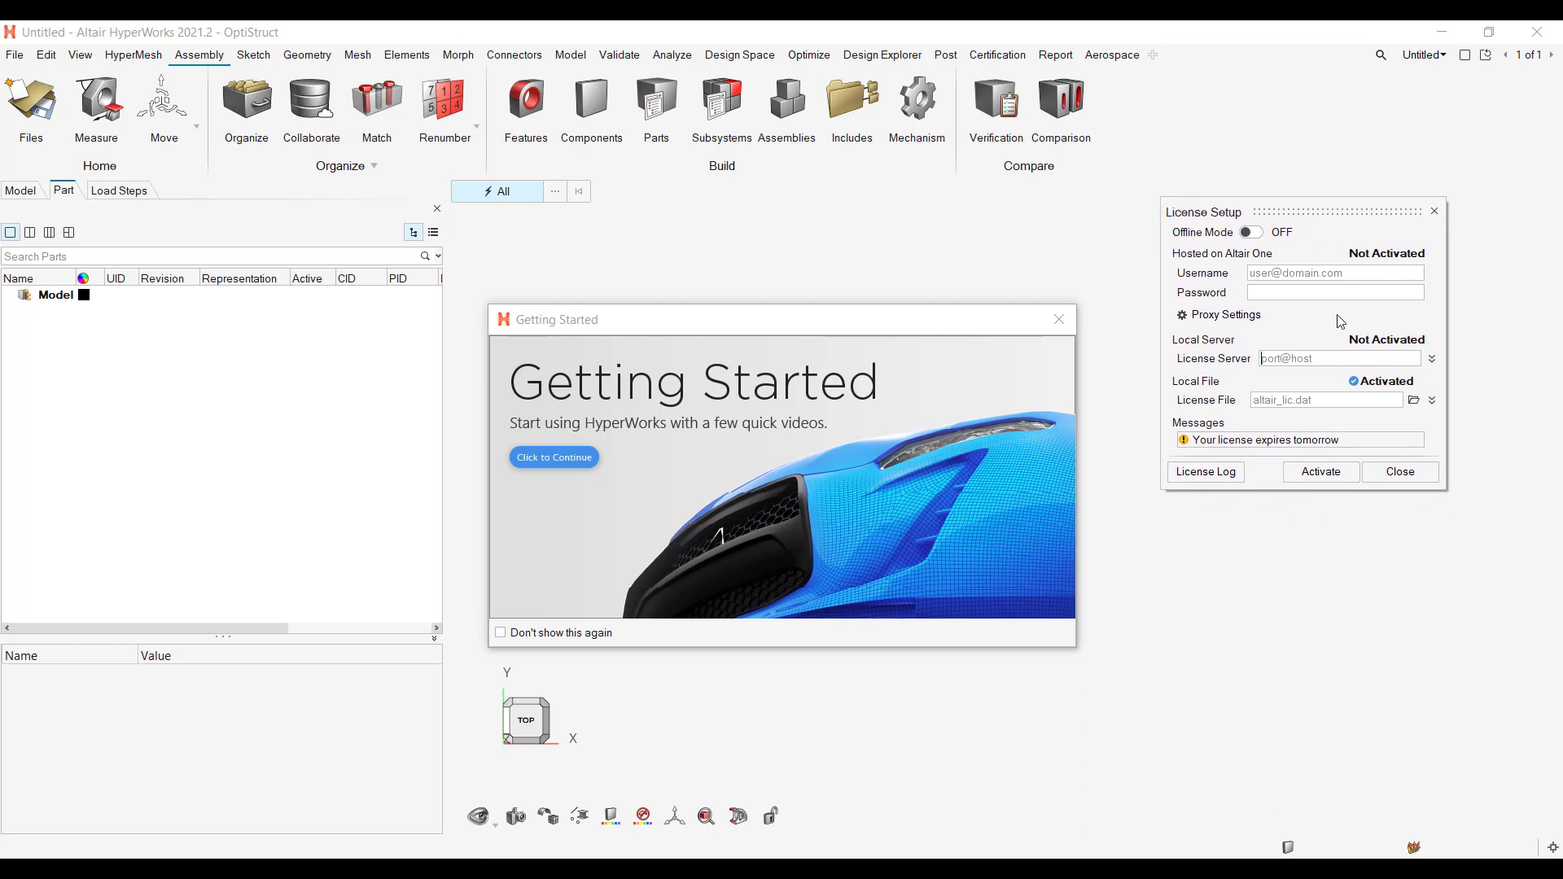
{"action": "left_click", "coordinate": [1401, 470]}
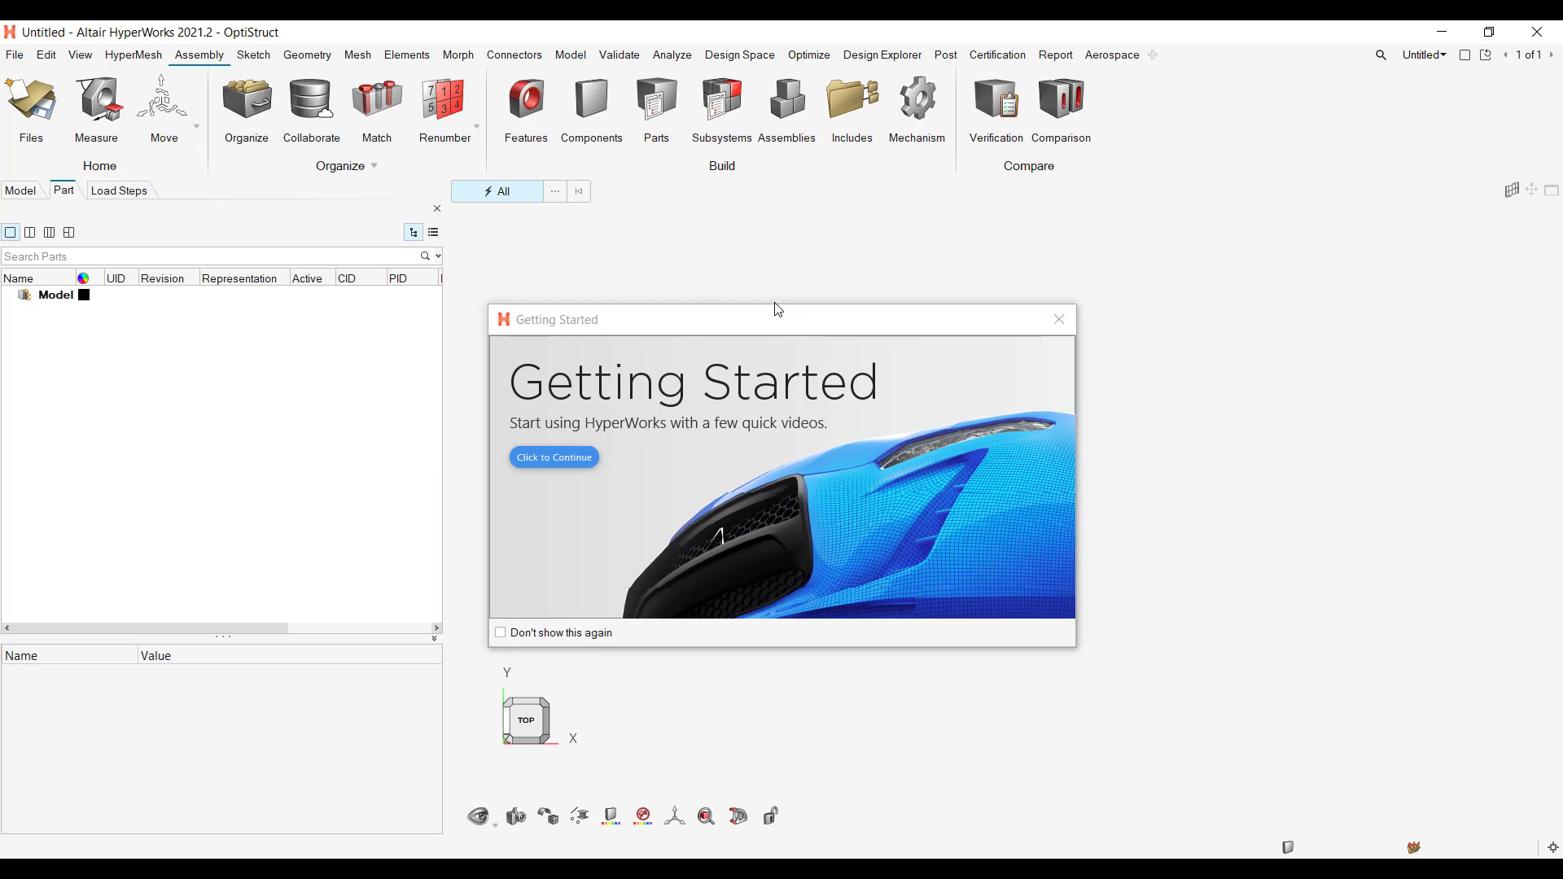
Step: Close the Getting Started window and the Load Steps browser
{"action": "left_click_drag", "start_coordinate": [823, 307], "coordinate": [926, 269]}
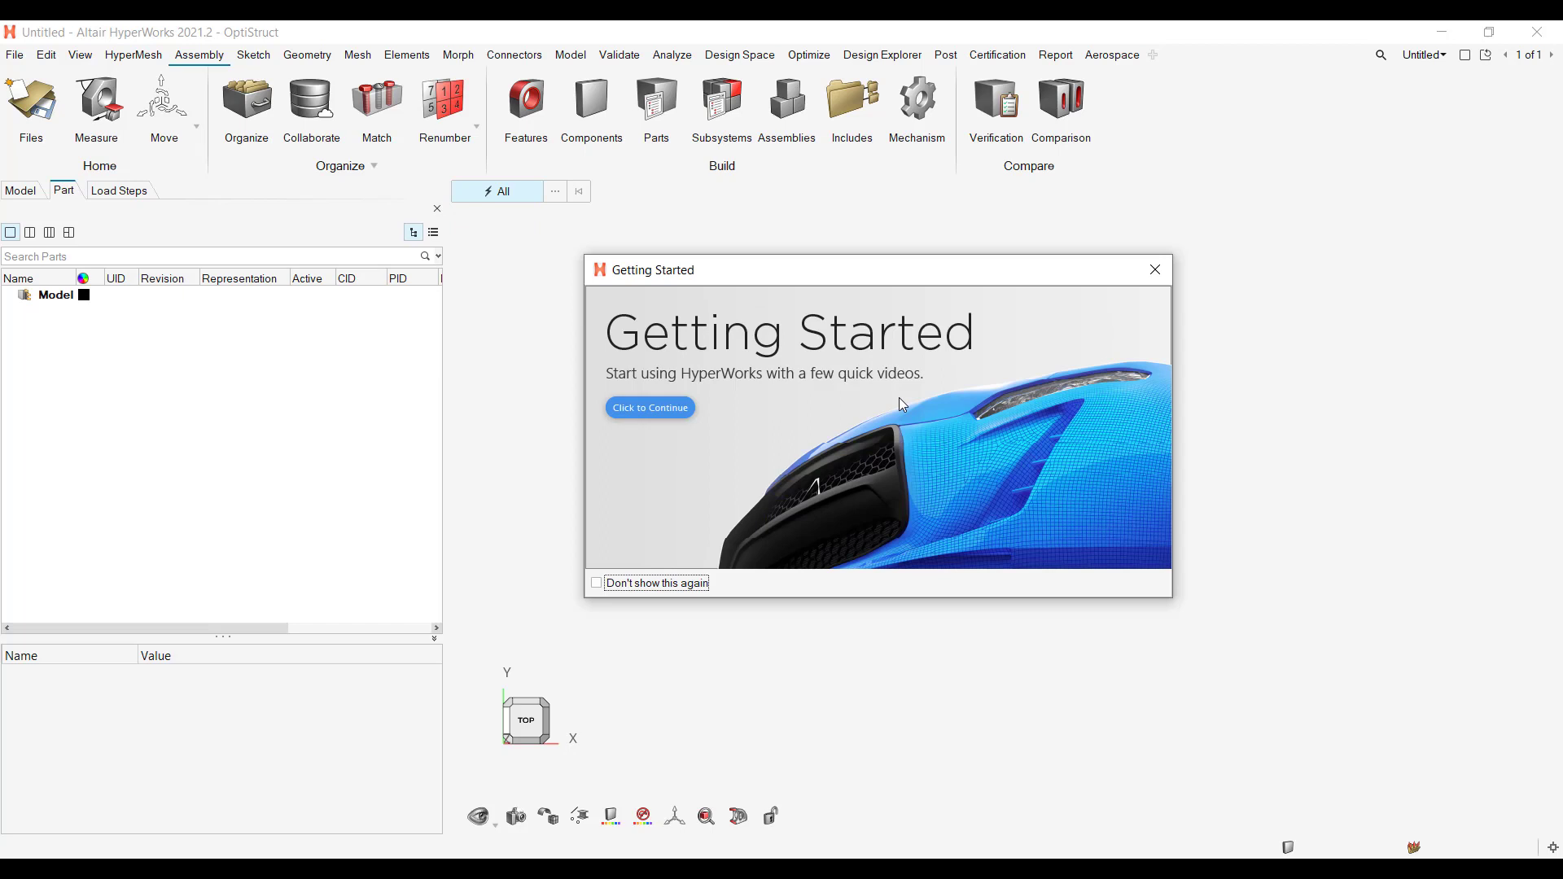
{"action": "left_click", "coordinate": [1155, 270]}
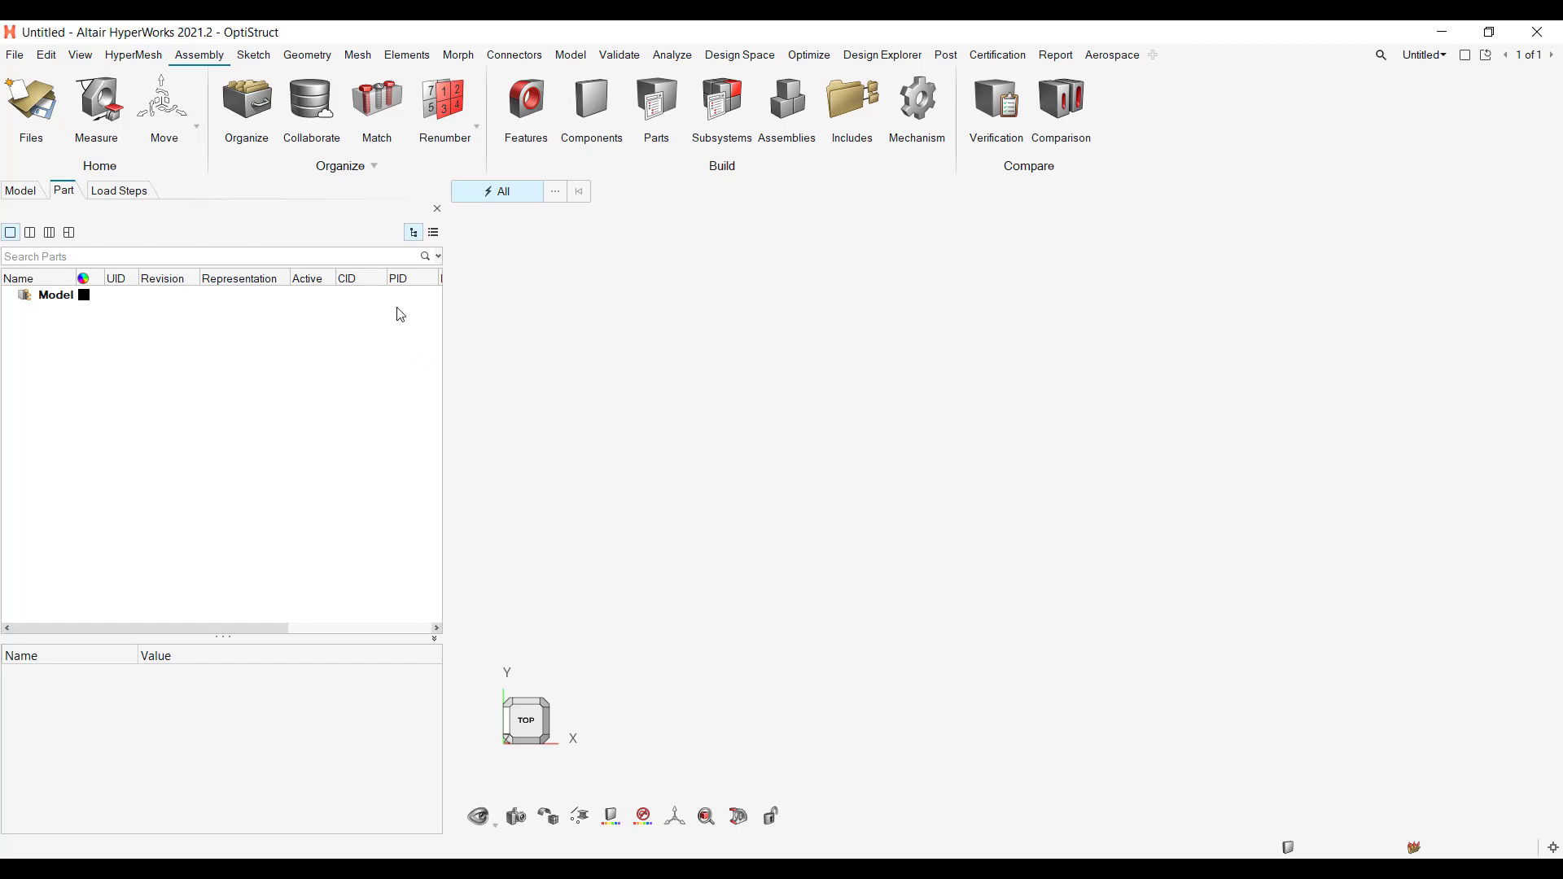
{"action": "left_click", "coordinate": [438, 210]}
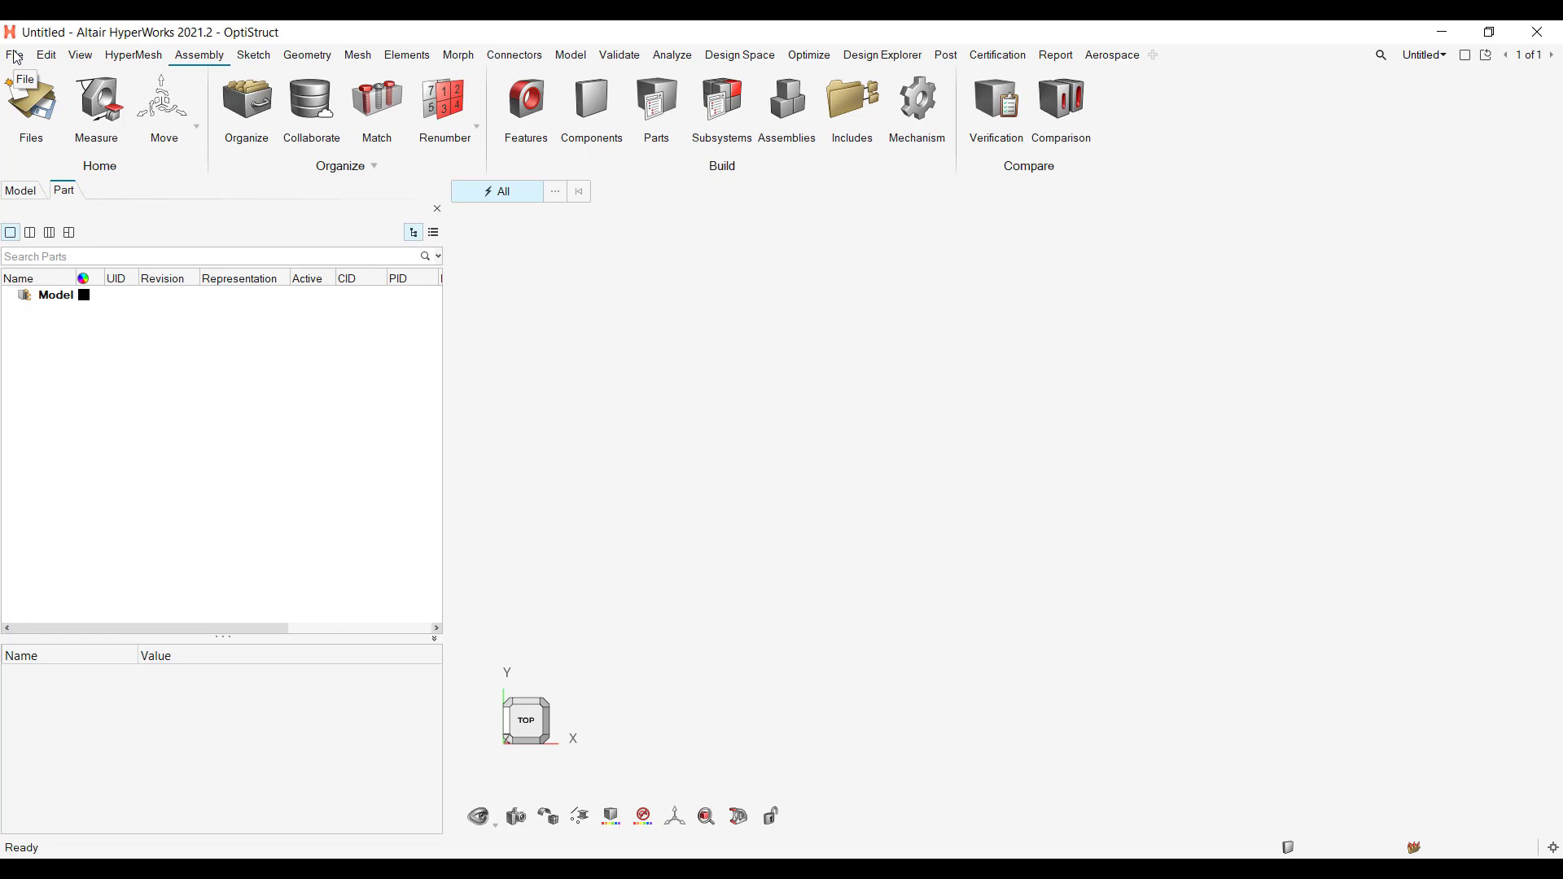
Step: Choose Plane.x_t from the HyperWorks for FEKO 2021 folder for import as a CAD geometry model
{"action": "left_click", "coordinate": [16, 57]}
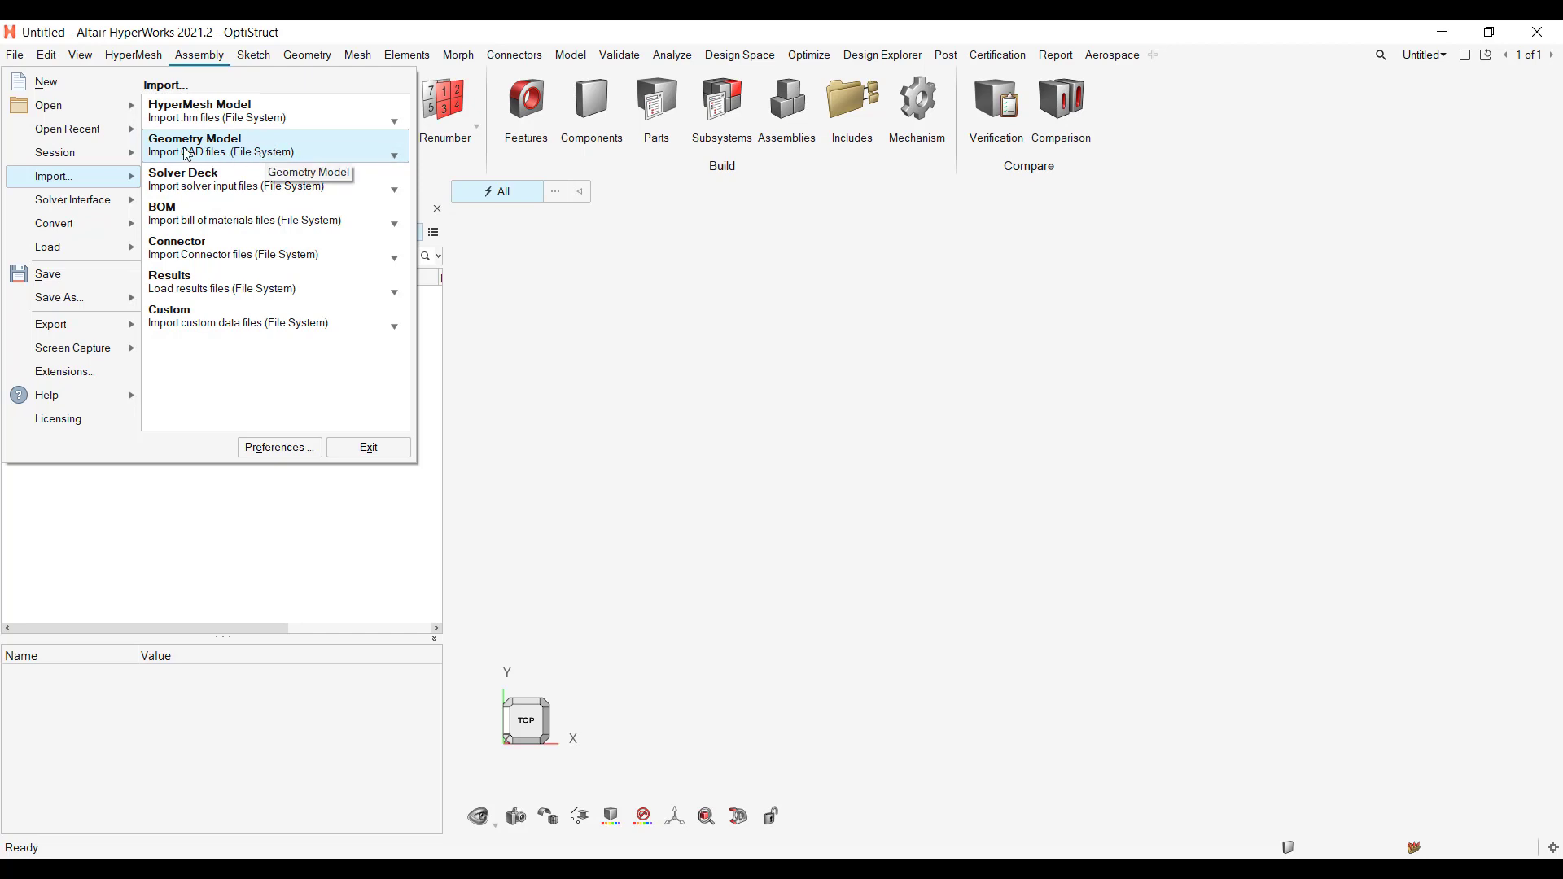
{"action": "left_click", "coordinate": [286, 156]}
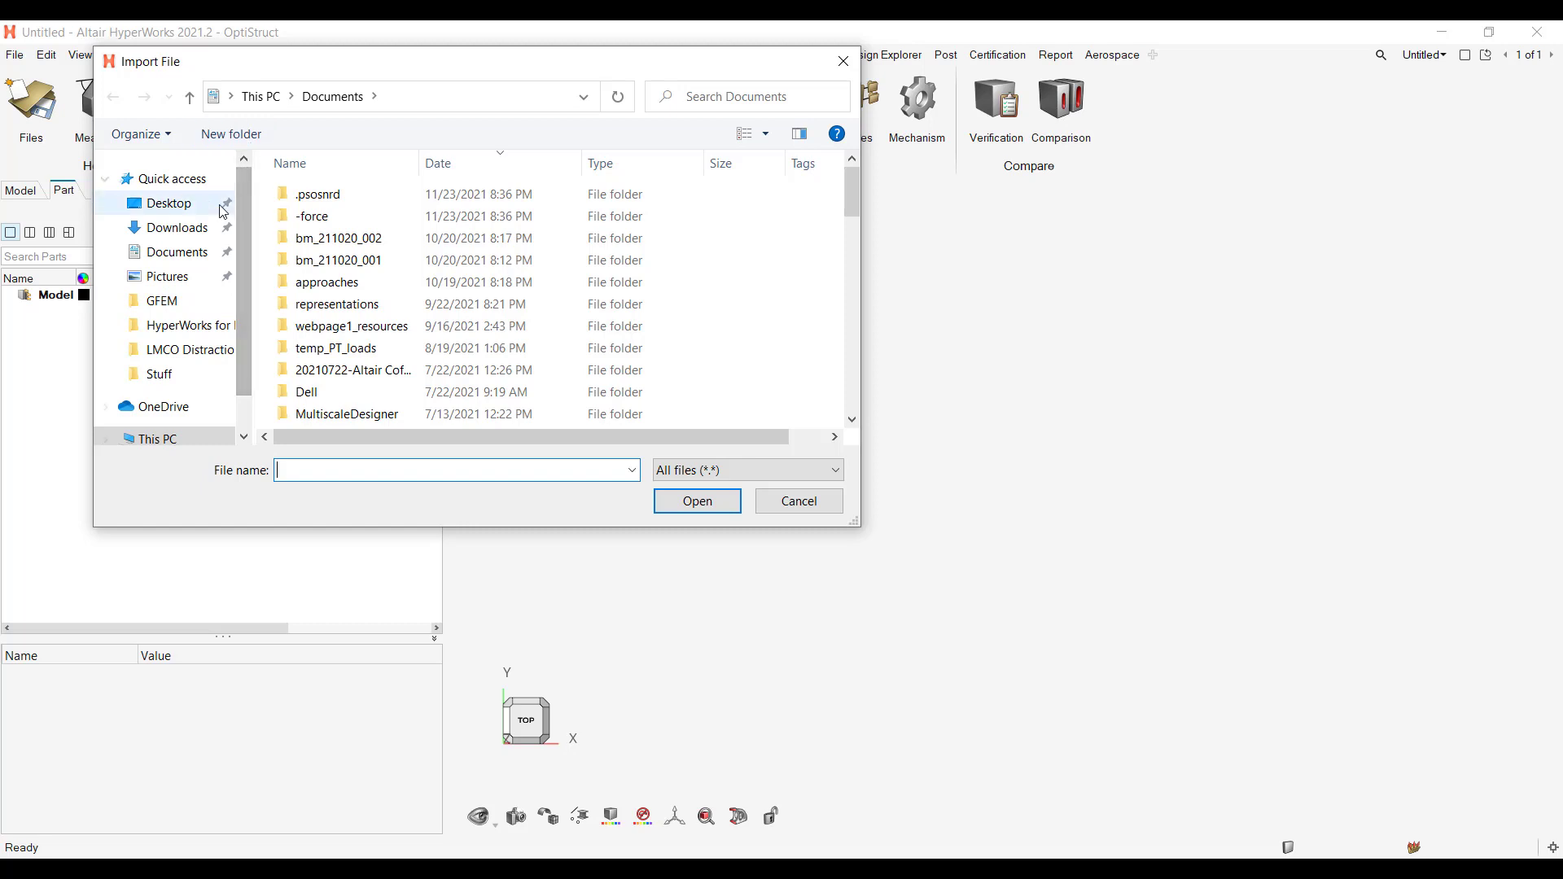
{"action": "left_click", "coordinate": [186, 328]}
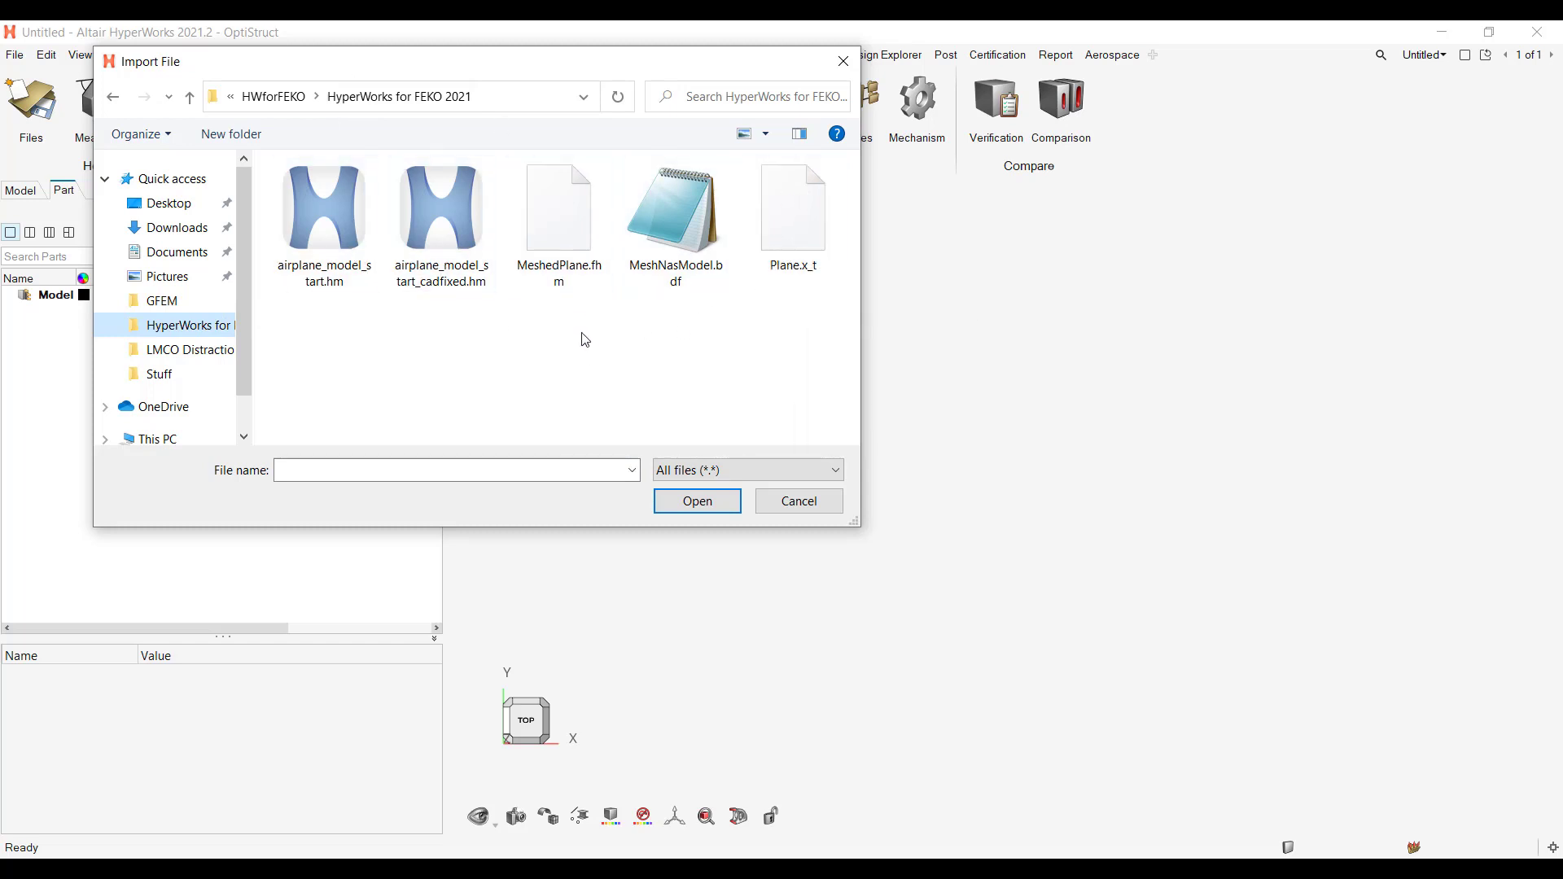
{"action": "left_click", "coordinate": [802, 256]}
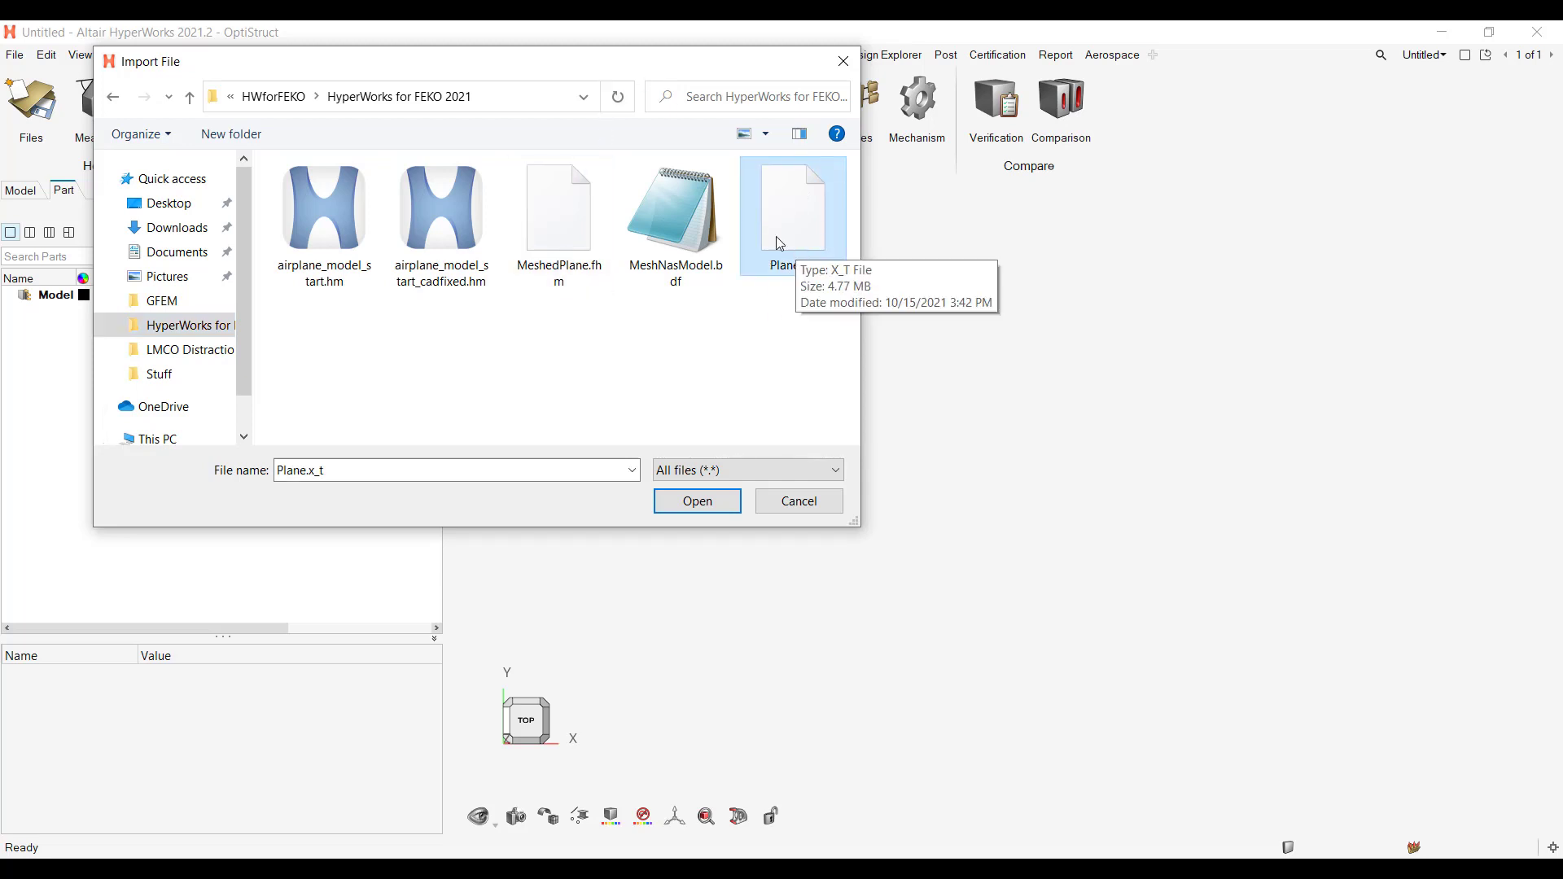
{"action": "left_click", "coordinate": [719, 500]}
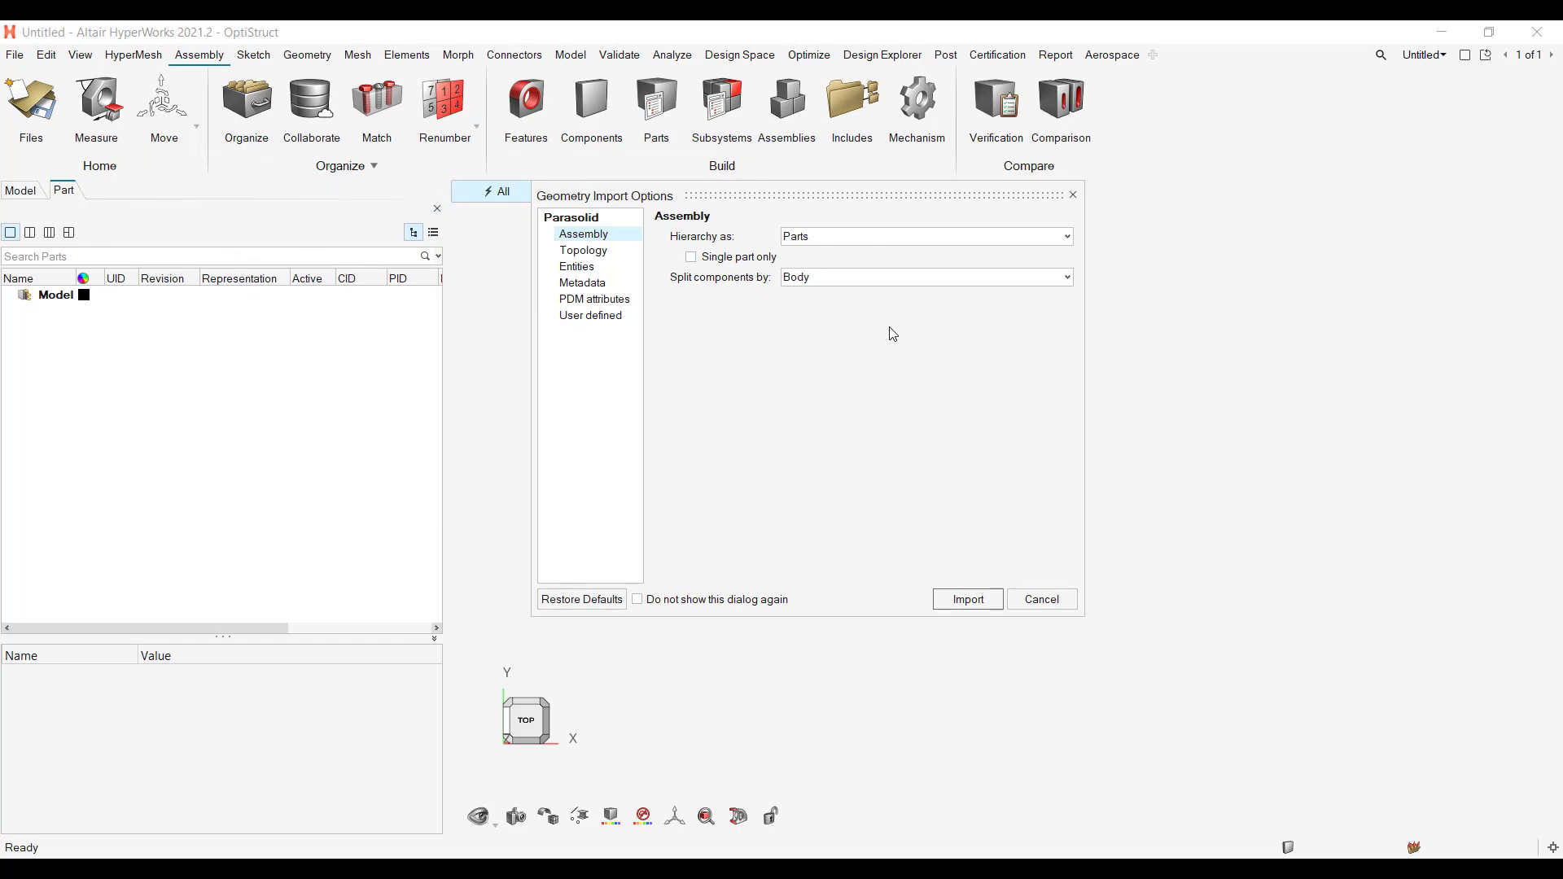
Step: Review the geometry import option categories and import the plane with the hierarchy as Parts and components split by Body
{"action": "left_click", "coordinate": [583, 250]}
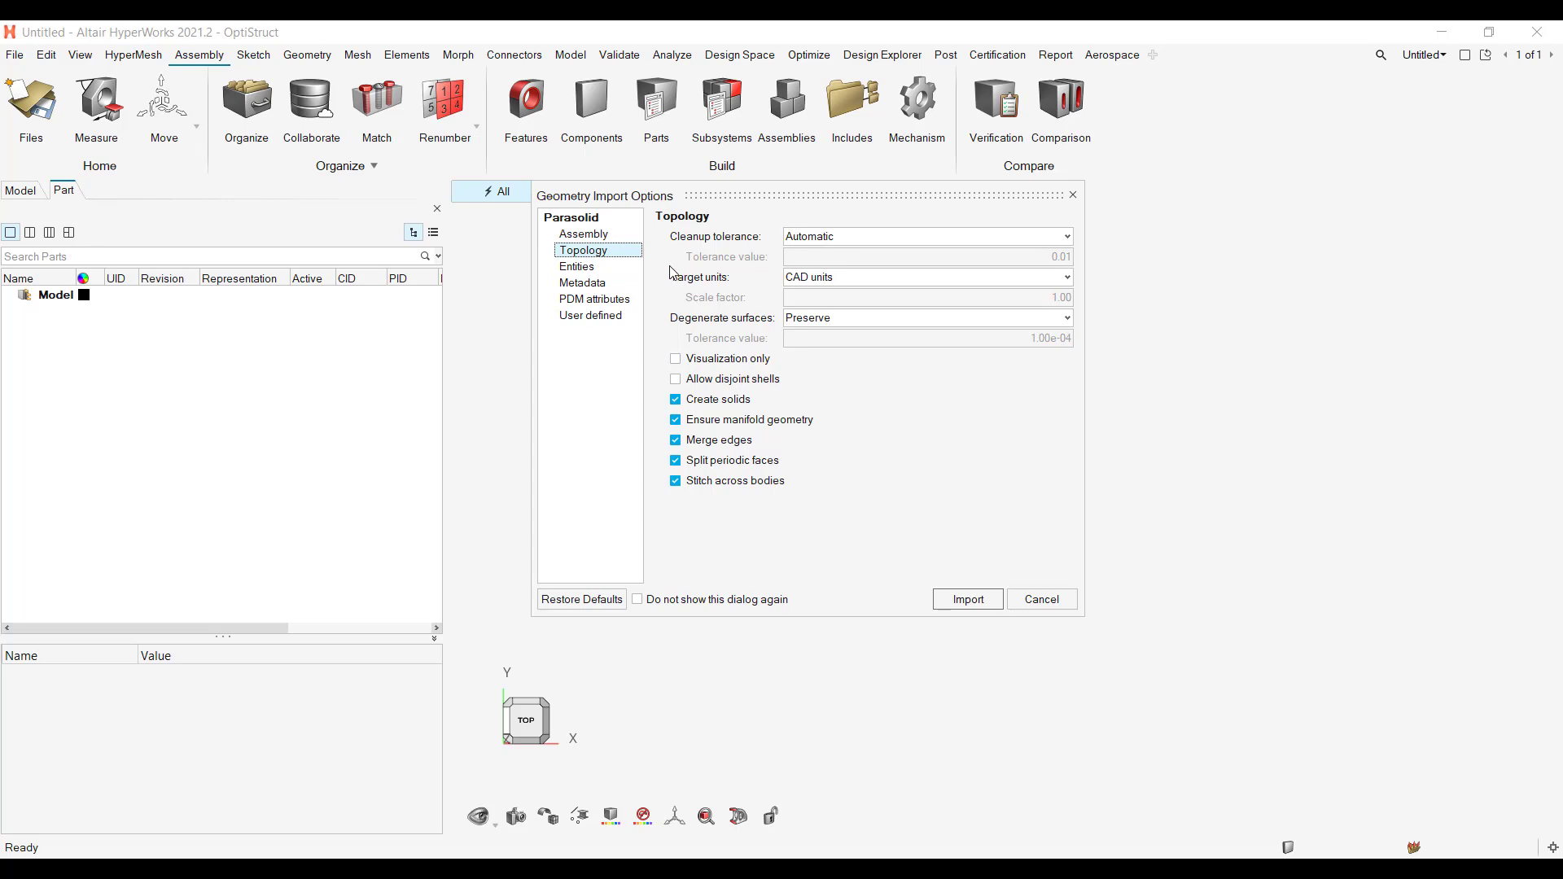
{"action": "left_click", "coordinate": [577, 266]}
{"action": "left_click", "coordinate": [582, 283]}
{"action": "left_click", "coordinate": [593, 300]}
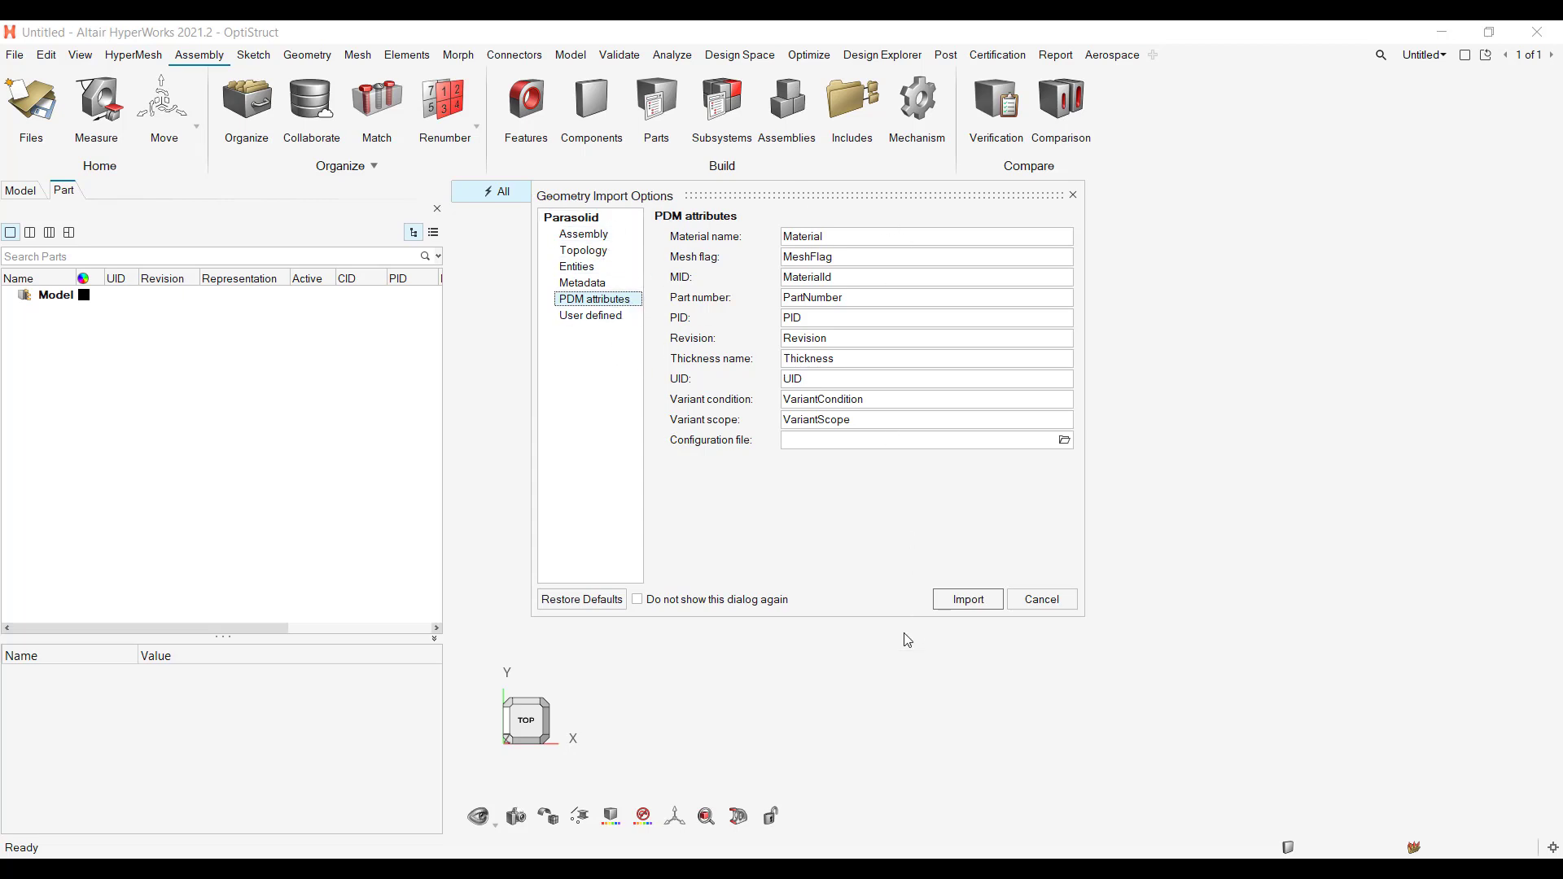
{"action": "left_click", "coordinate": [602, 235]}
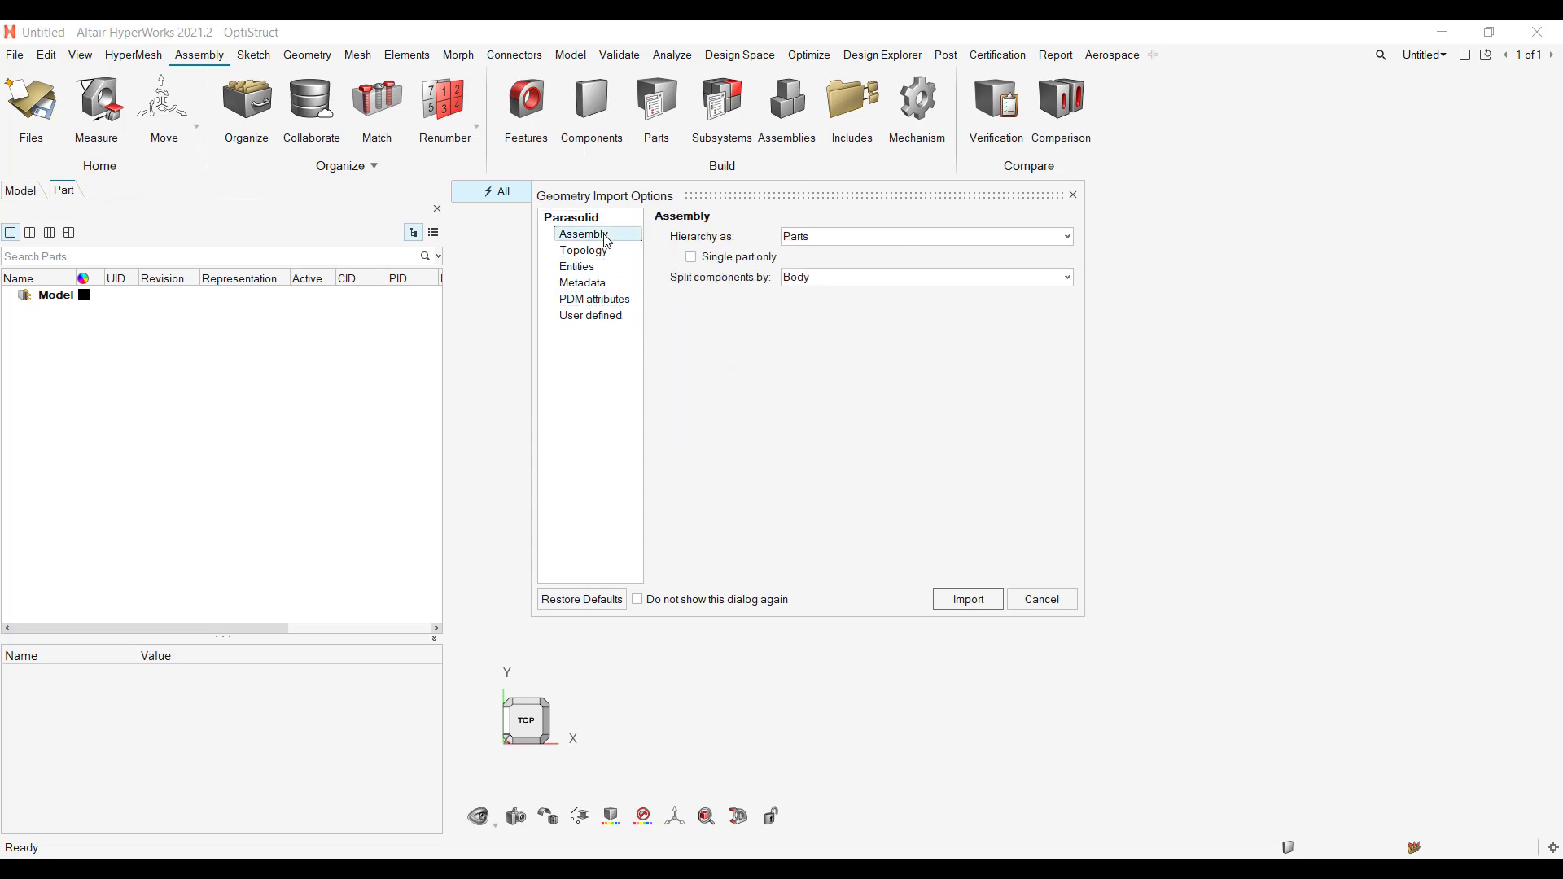
{"action": "left_click", "coordinate": [948, 595]}
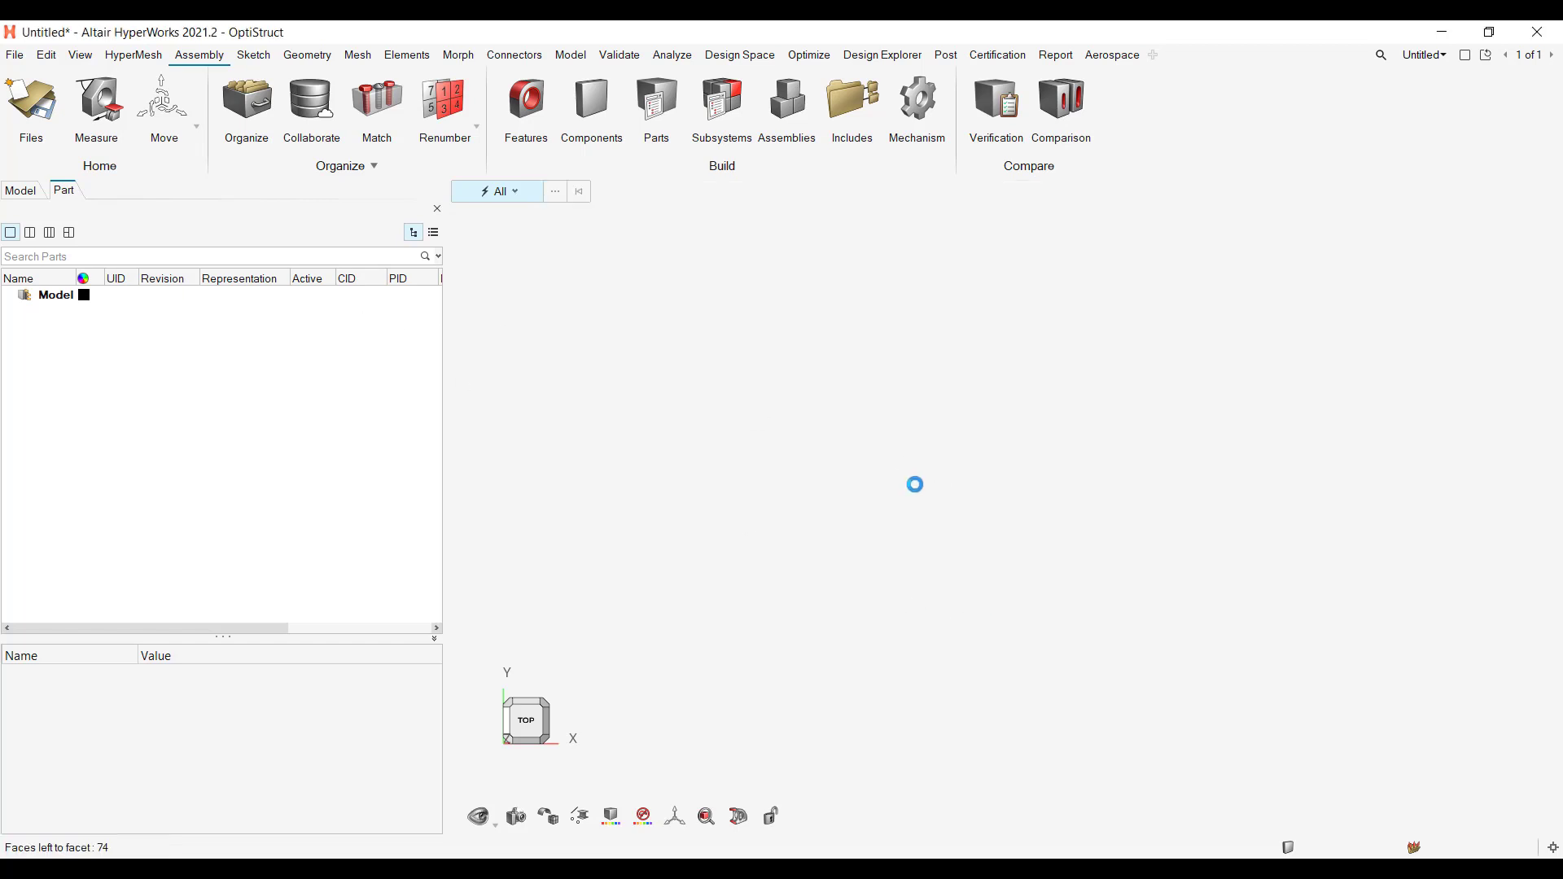
Step: Examine the imported airplane geometry from several angles, including the fuselage, wings, engines and tail
{"action": "right_click_drag", "start_coordinate": [896, 614], "coordinate": [1043, 411]}
{"action": "right_click_drag", "start_coordinate": [1132, 541], "coordinate": [979, 495]}
{"action": "middle_click_drag", "start_coordinate": [1135, 586], "coordinate": [1156, 527]}
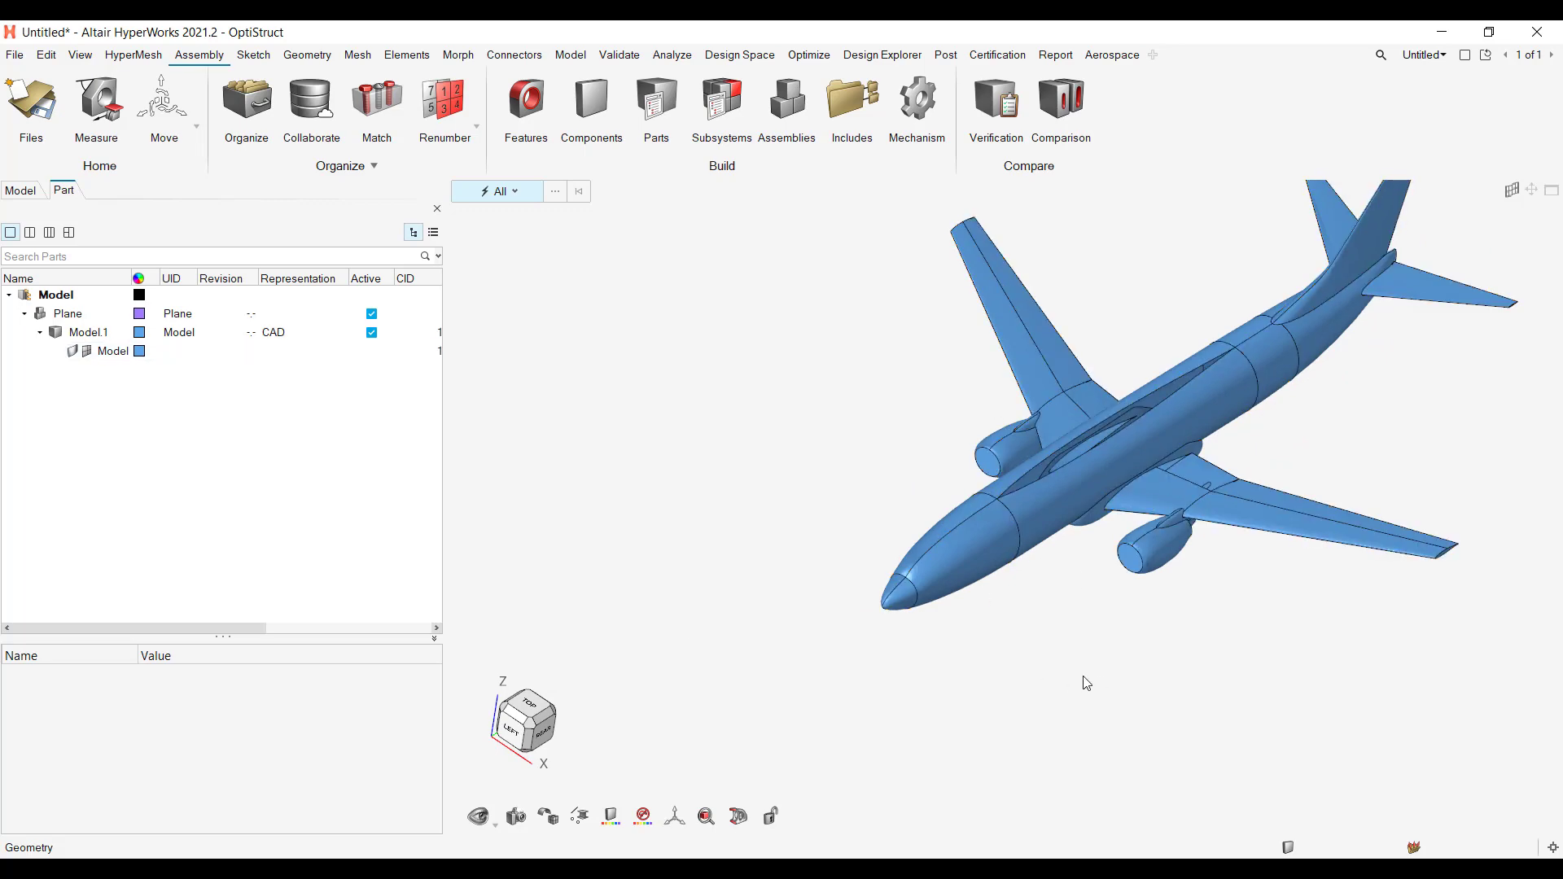
{"action": "right_click_drag", "start_coordinate": [1086, 683], "coordinate": [951, 722]}
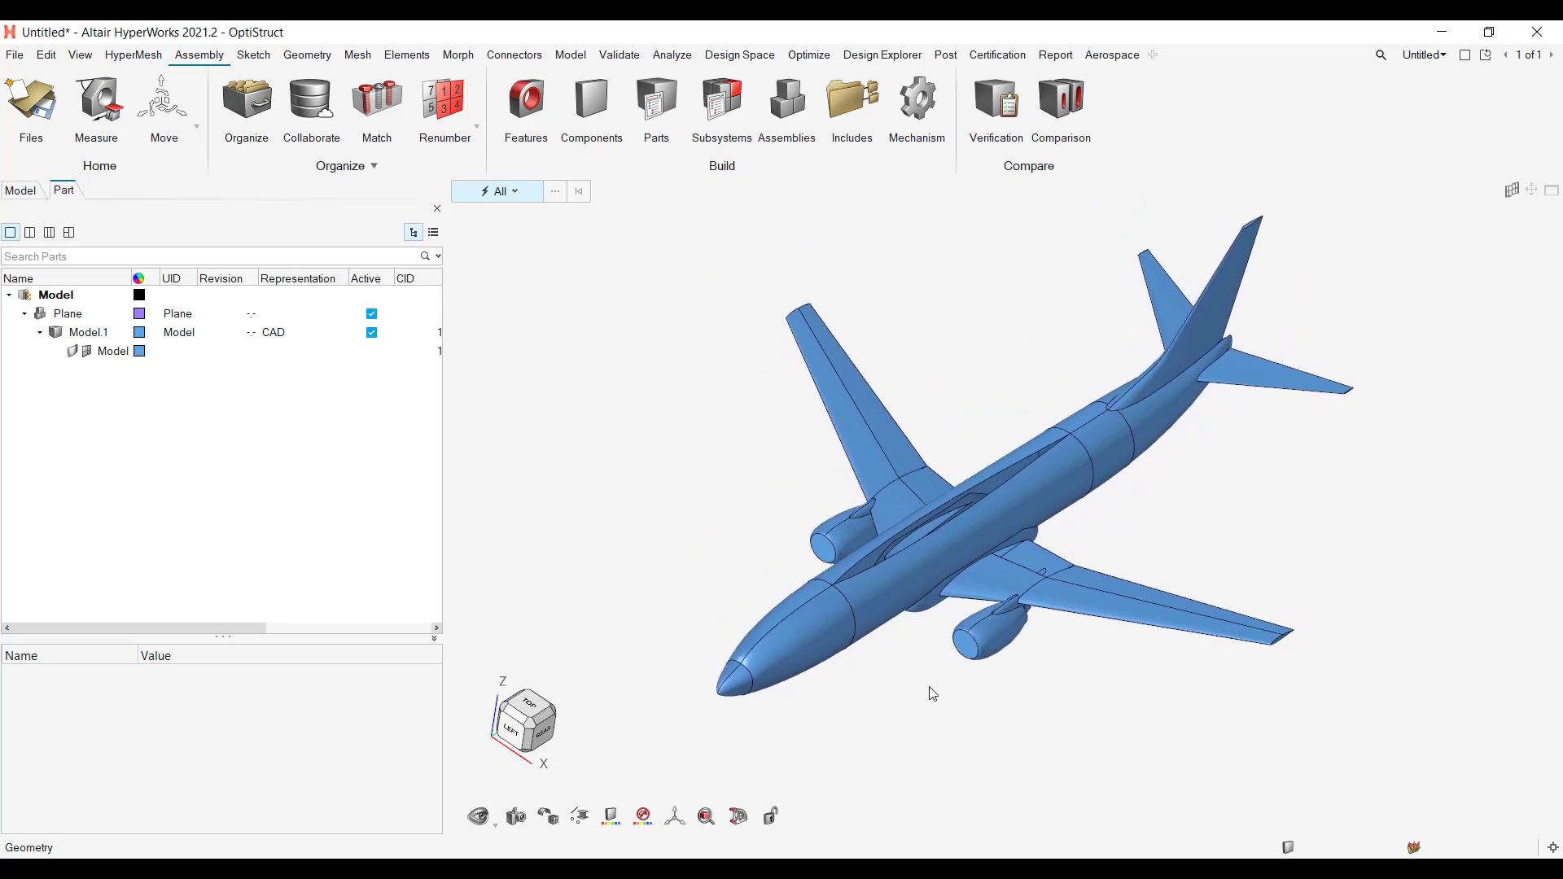
{"action": "scroll", "coordinate": [917, 584], "scroll_direction": "up", "scroll_amount": 2}
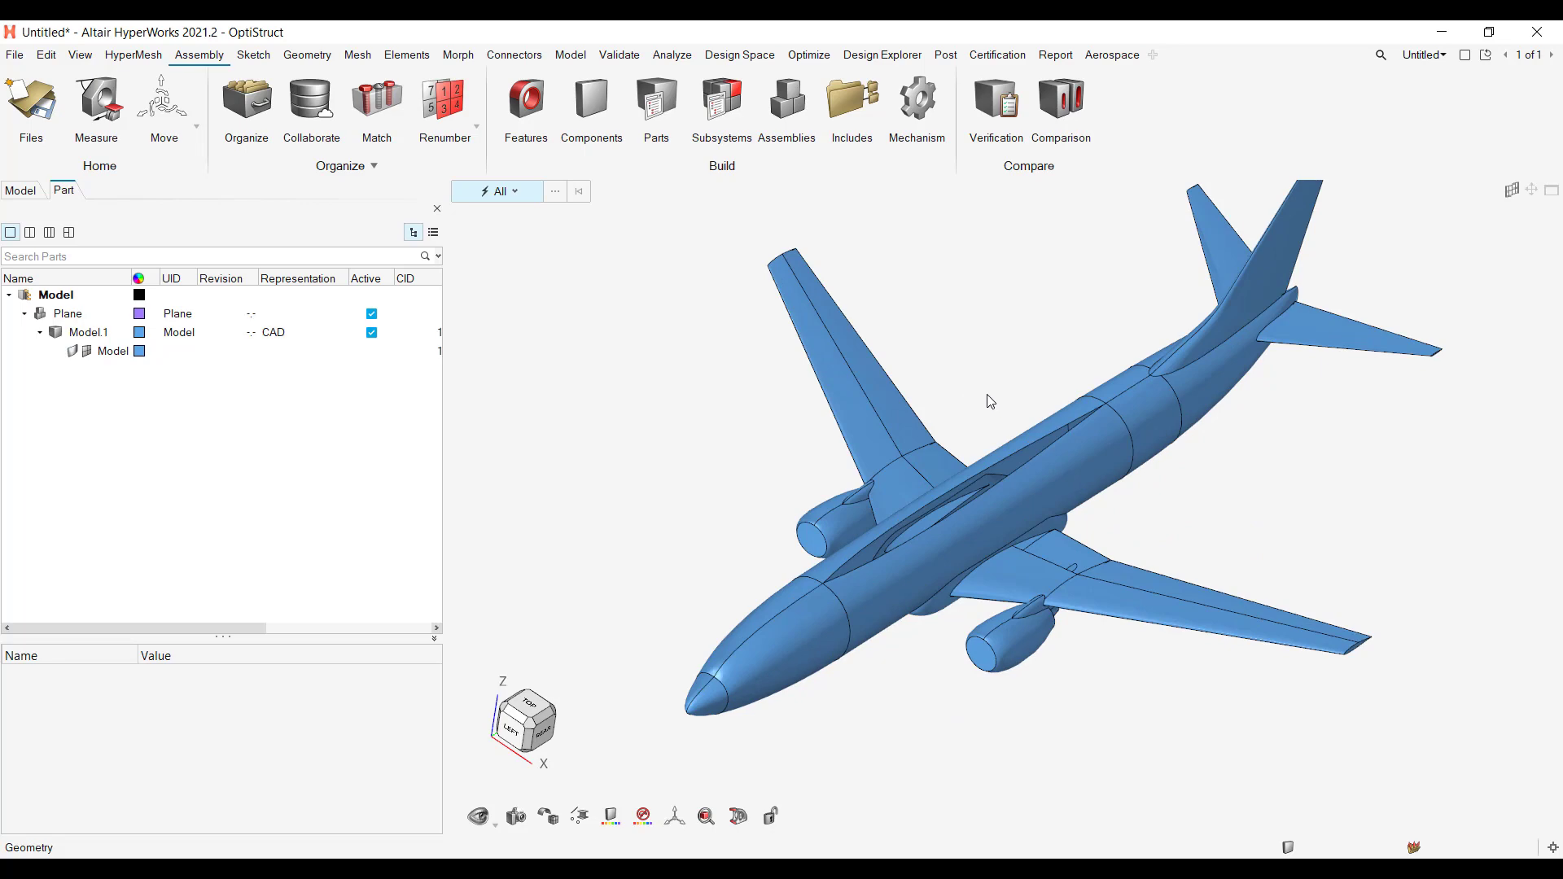
{"action": "scroll", "coordinate": [990, 402], "scroll_direction": "up", "scroll_amount": 3}
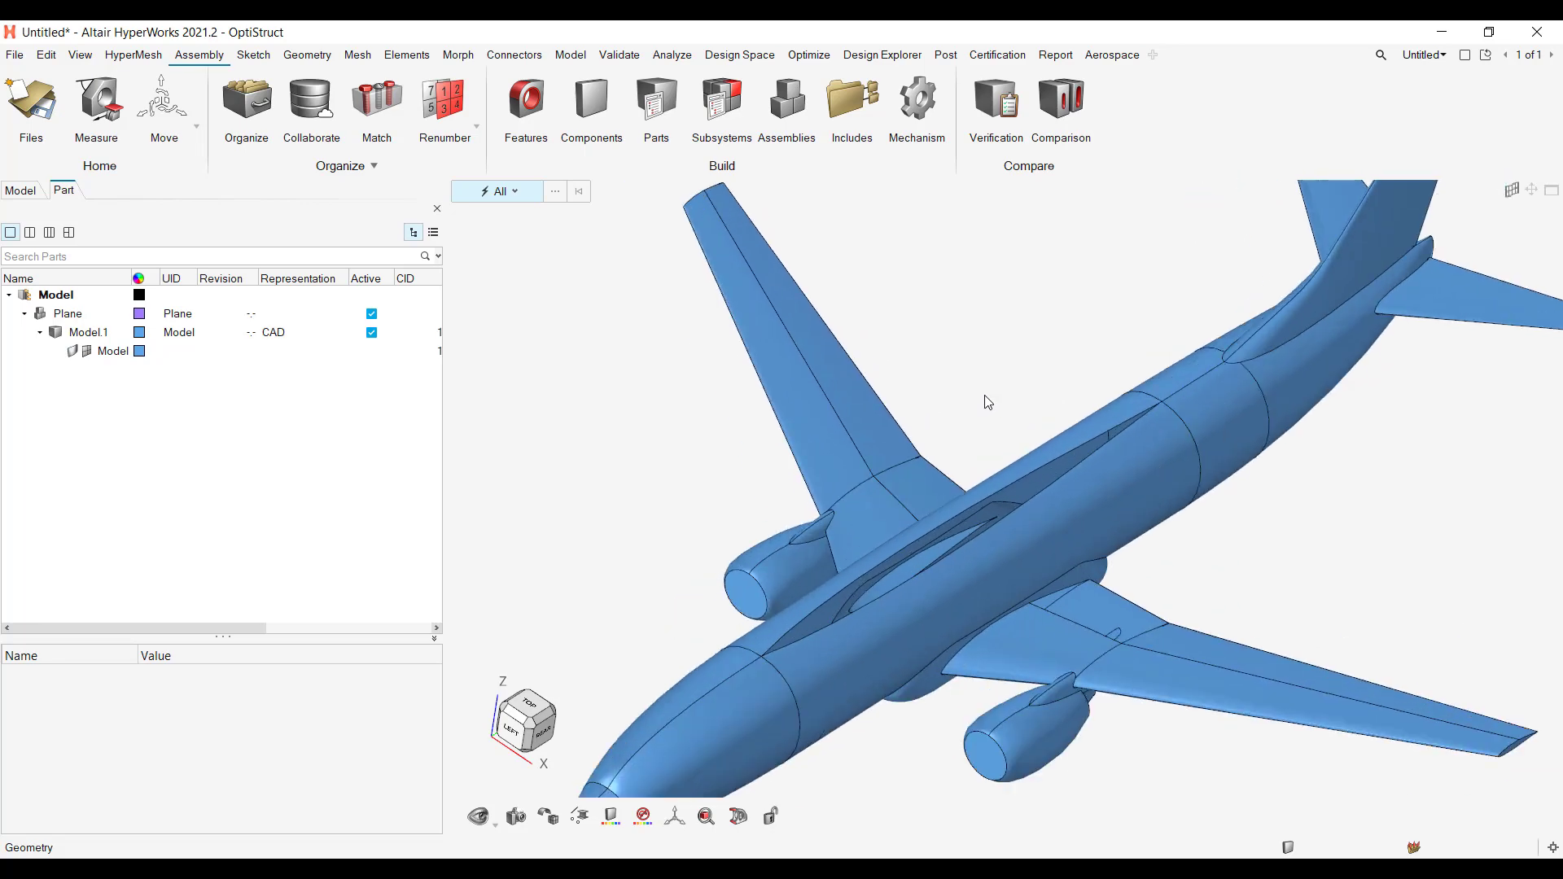
{"action": "scroll", "coordinate": [987, 402], "scroll_direction": "down", "scroll_amount": 2}
{"action": "mouse_move", "coordinate": [977, 403]}
{"action": "middle_mouse_down"}
{"action": "mouse_move", "coordinate": [1039, 446]}
{"action": "mouse_move", "coordinate": [1088, 418]}
{"action": "mouse_move", "coordinate": [960, 424]}
{"action": "middle_mouse_up"}
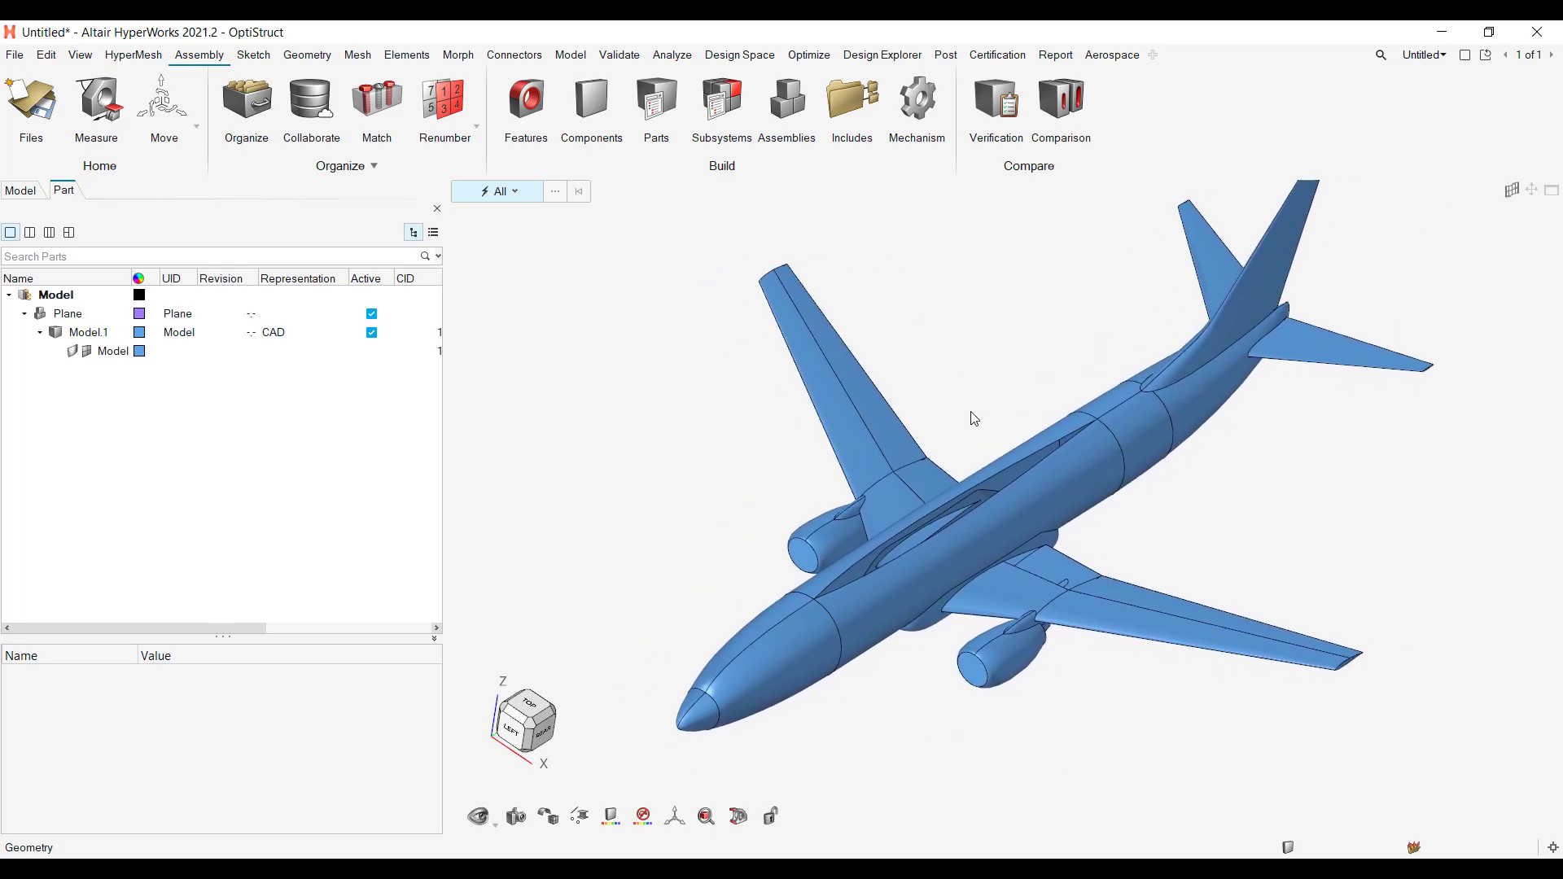
{"action": "mouse_move", "coordinate": [1013, 429]}
{"action": "middle_mouse_down"}
{"action": "mouse_move", "coordinate": [994, 394]}
{"action": "mouse_move", "coordinate": [1036, 401]}
{"action": "mouse_move", "coordinate": [1009, 420]}
{"action": "mouse_move", "coordinate": [1037, 427]}
{"action": "mouse_move", "coordinate": [1074, 415]}
{"action": "mouse_move", "coordinate": [1072, 442]}
{"action": "middle_mouse_up"}
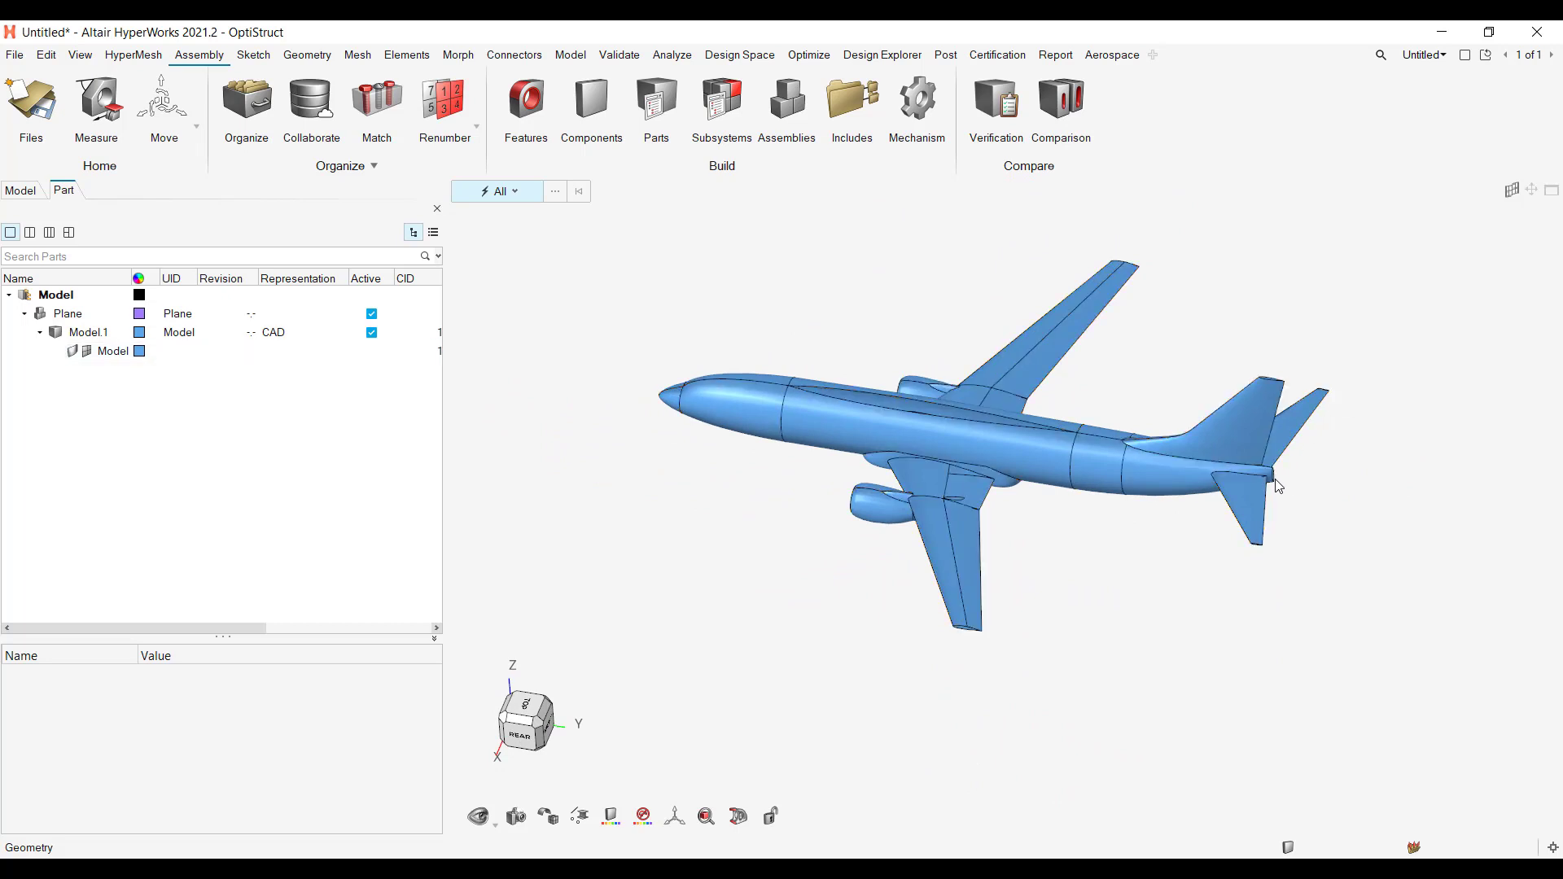
{"action": "middle_click_drag", "start_coordinate": [1278, 486], "coordinate": [1210, 482]}
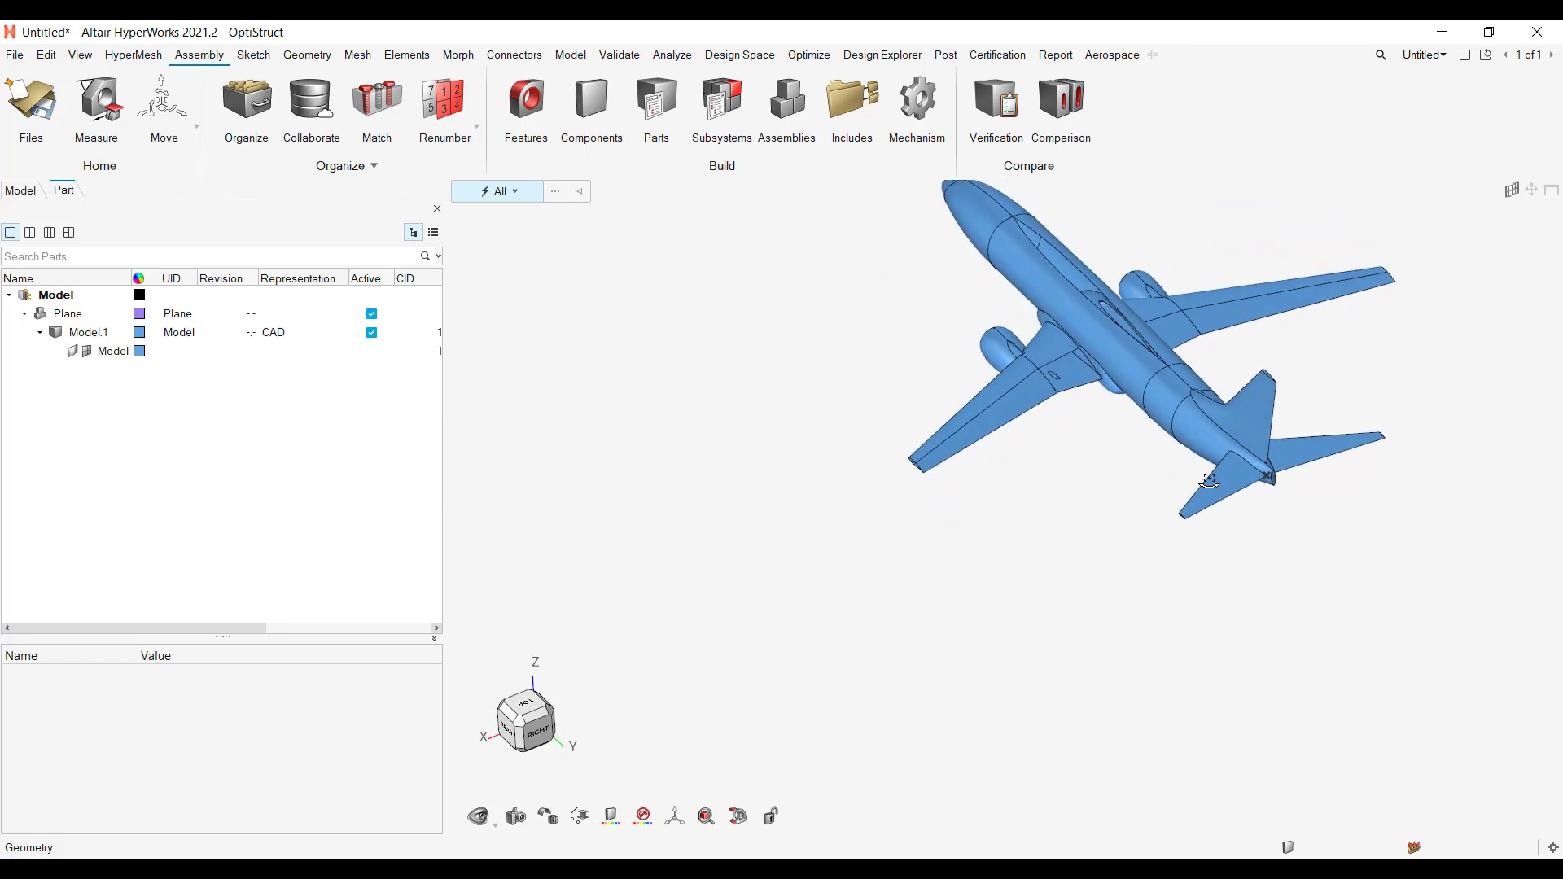
{"action": "scroll", "coordinate": [998, 363], "scroll_direction": "up", "scroll_amount": 2}
{"action": "right_click_drag", "start_coordinate": [945, 325], "coordinate": [954, 505]}
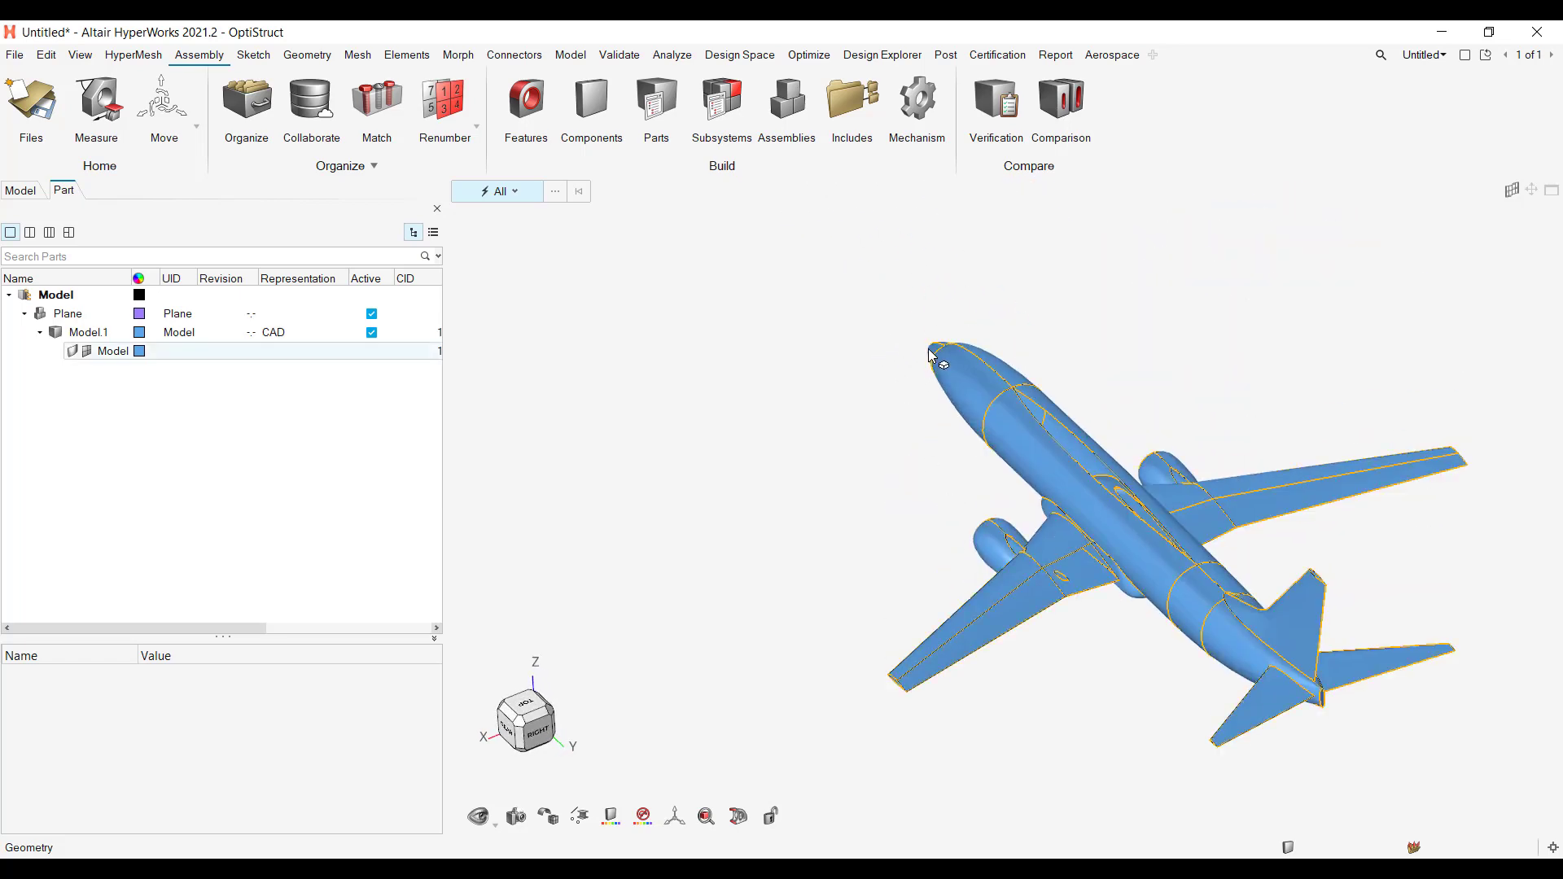
{"action": "middle_click_drag", "start_coordinate": [944, 345], "coordinate": [1089, 329]}
{"action": "scroll", "coordinate": [1085, 432], "scroll_direction": "down", "scroll_amount": 4}
{"action": "mouse_move", "coordinate": [936, 594]}
{"action": "middle_mouse_down"}
{"action": "mouse_move", "coordinate": [990, 603]}
{"action": "mouse_move", "coordinate": [1045, 566]}
{"action": "mouse_move", "coordinate": [1022, 555]}
{"action": "mouse_move", "coordinate": [987, 589]}
{"action": "mouse_move", "coordinate": [940, 588]}
{"action": "middle_mouse_up"}
{"action": "scroll", "coordinate": [1017, 456], "scroll_direction": "up", "scroll_amount": 3}
{"action": "mouse_move", "coordinate": [1016, 456]}
{"action": "middle_mouse_down"}
{"action": "mouse_move", "coordinate": [969, 465]}
{"action": "mouse_move", "coordinate": [1009, 466]}
{"action": "middle_mouse_up"}
{"action": "scroll", "coordinate": [1023, 470], "scroll_direction": "down", "scroll_amount": 2}
{"action": "scroll", "coordinate": [1042, 476], "scroll_direction": "up", "scroll_amount": 8}
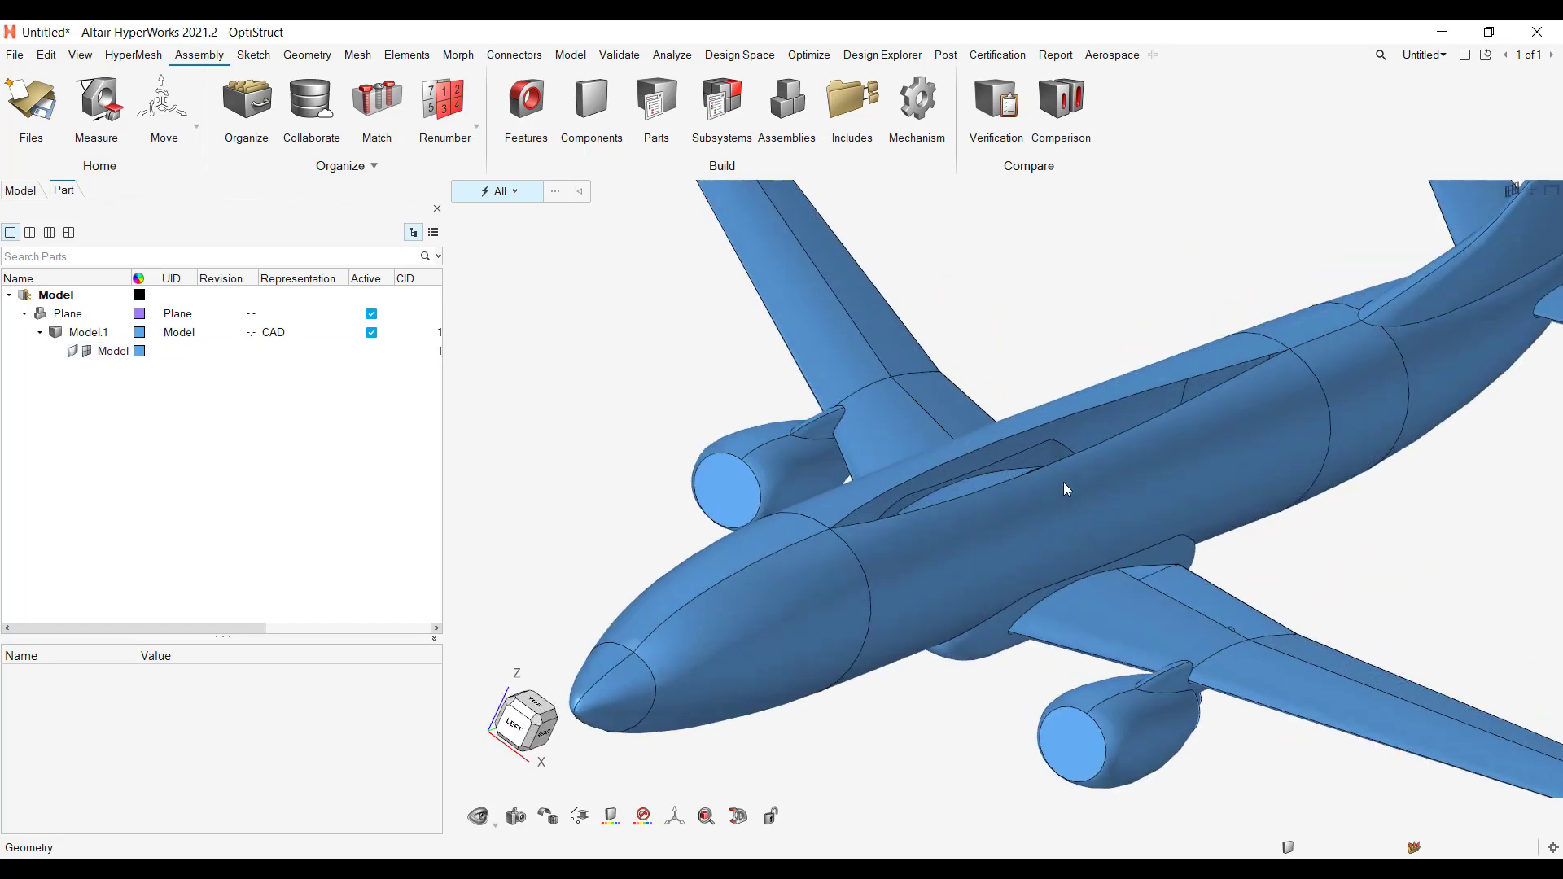
{"action": "scroll", "coordinate": [1058, 503], "scroll_direction": "down", "scroll_amount": 6}
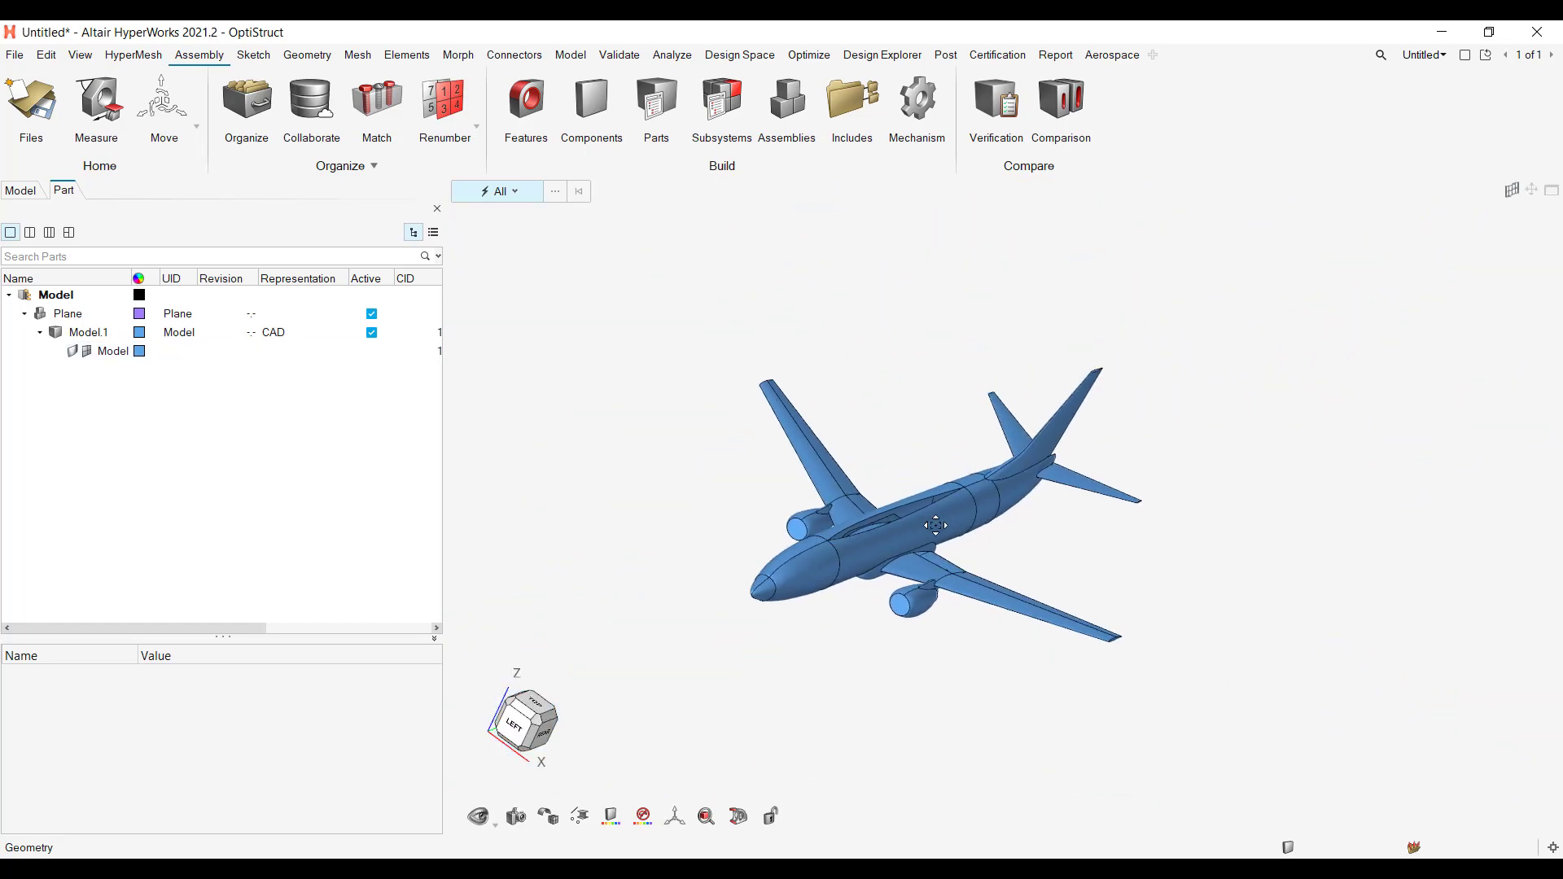
{"action": "scroll", "coordinate": [1070, 456], "scroll_direction": "up", "scroll_amount": 5}
{"action": "scroll", "coordinate": [1066, 464], "scroll_direction": "up", "scroll_amount": 3}
{"action": "scroll", "coordinate": [1063, 468], "scroll_direction": "down", "scroll_amount": 1}
{"action": "scroll", "coordinate": [1062, 470], "scroll_direction": "up", "scroll_amount": 3}
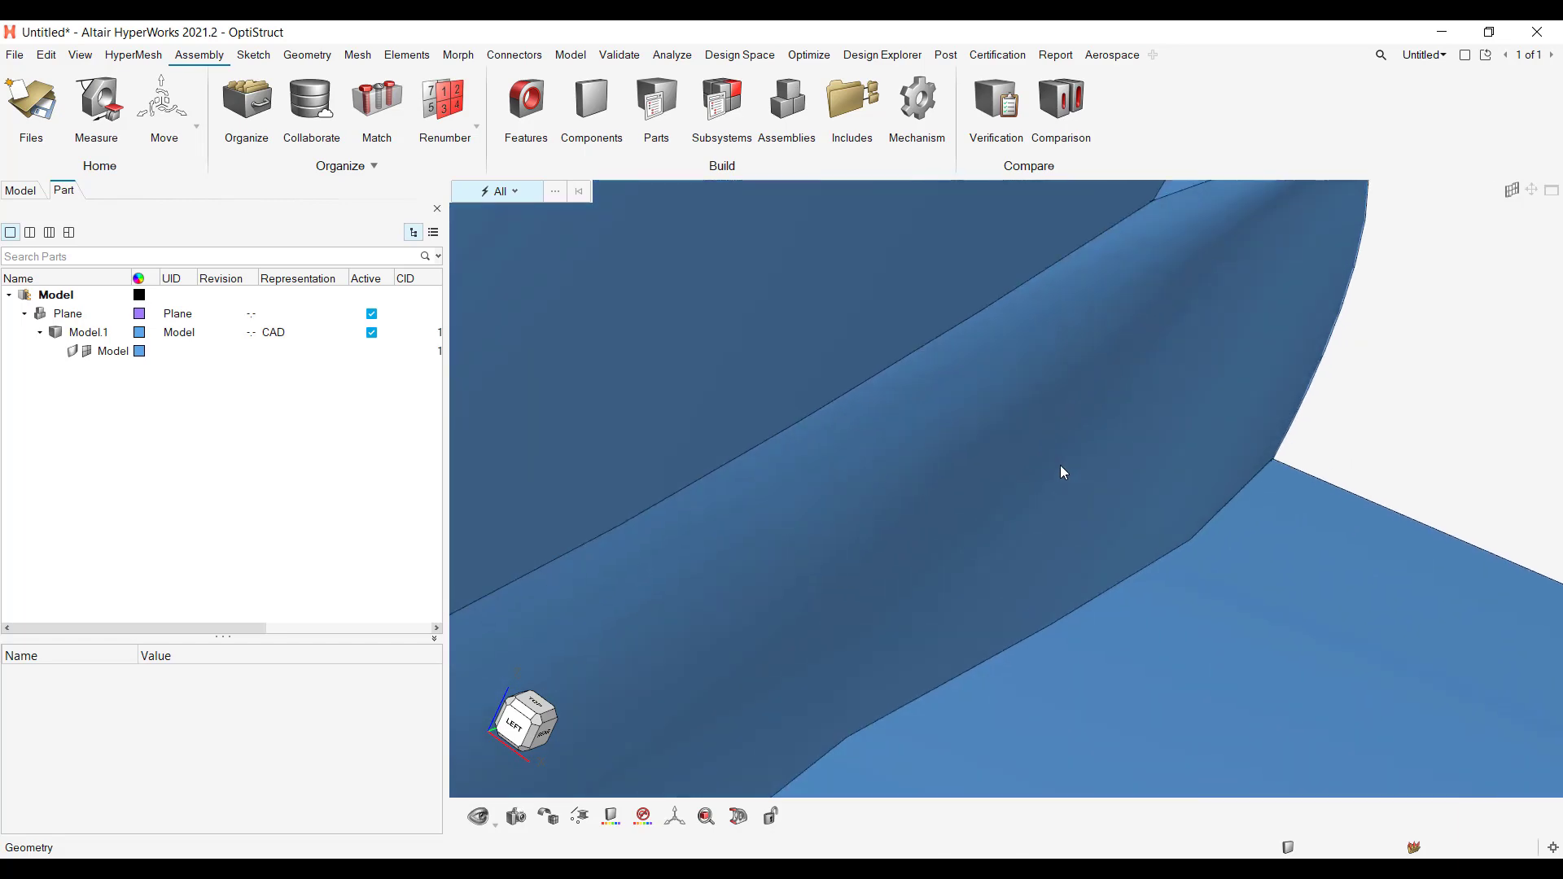
Step: Fit the whole airplane in view and examine its nose, wings, engine and tail from several angles and distances
{"action": "scroll", "coordinate": [1060, 466], "scroll_direction": "down", "scroll_amount": 10}
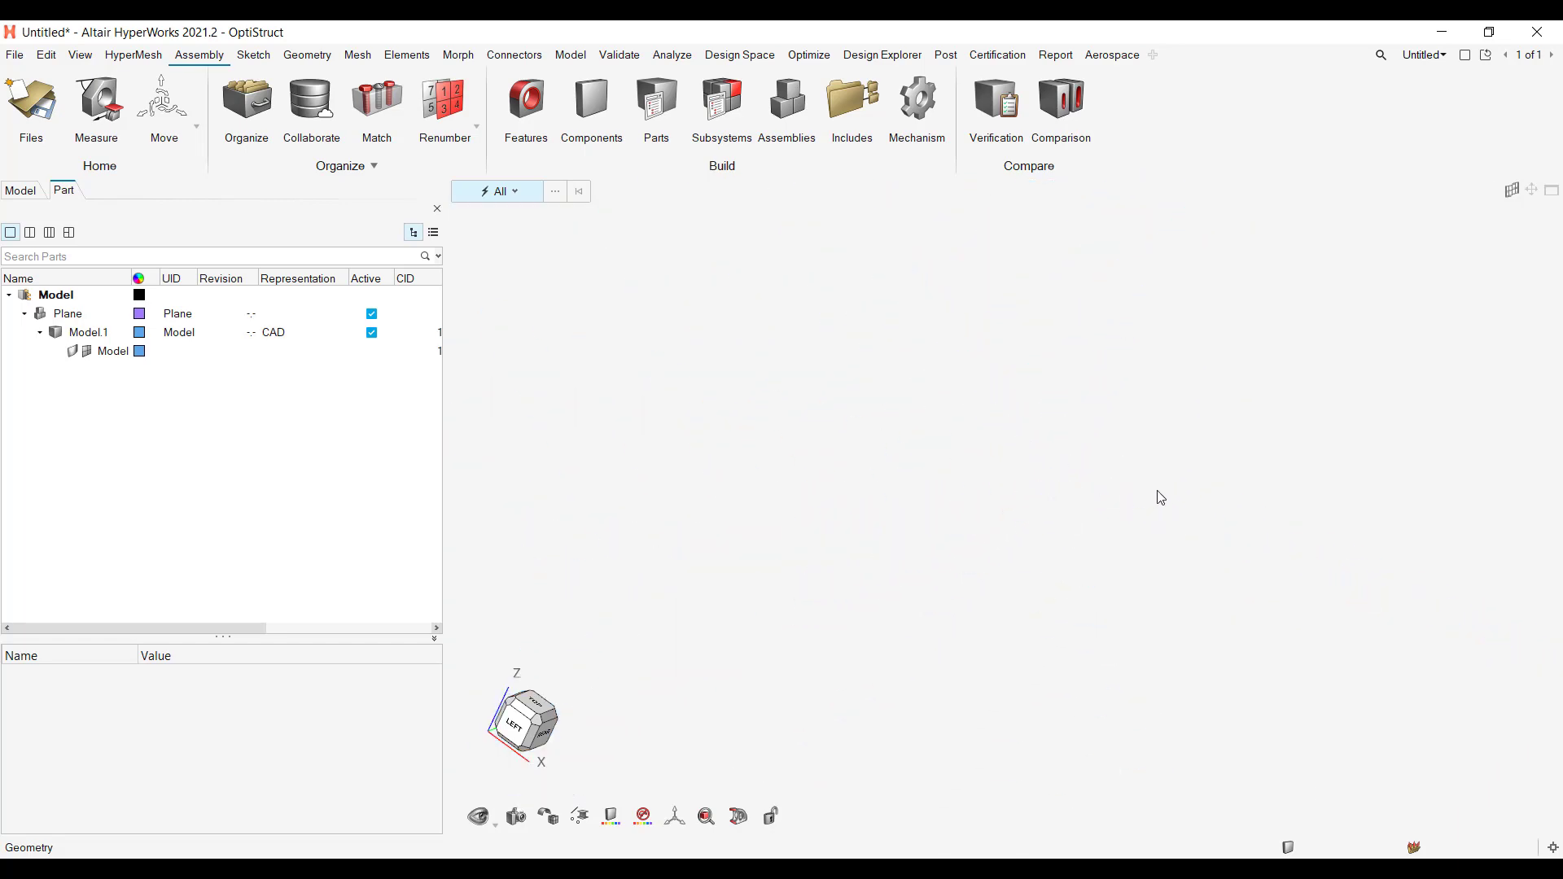
{"action": "key", "text": "f"}
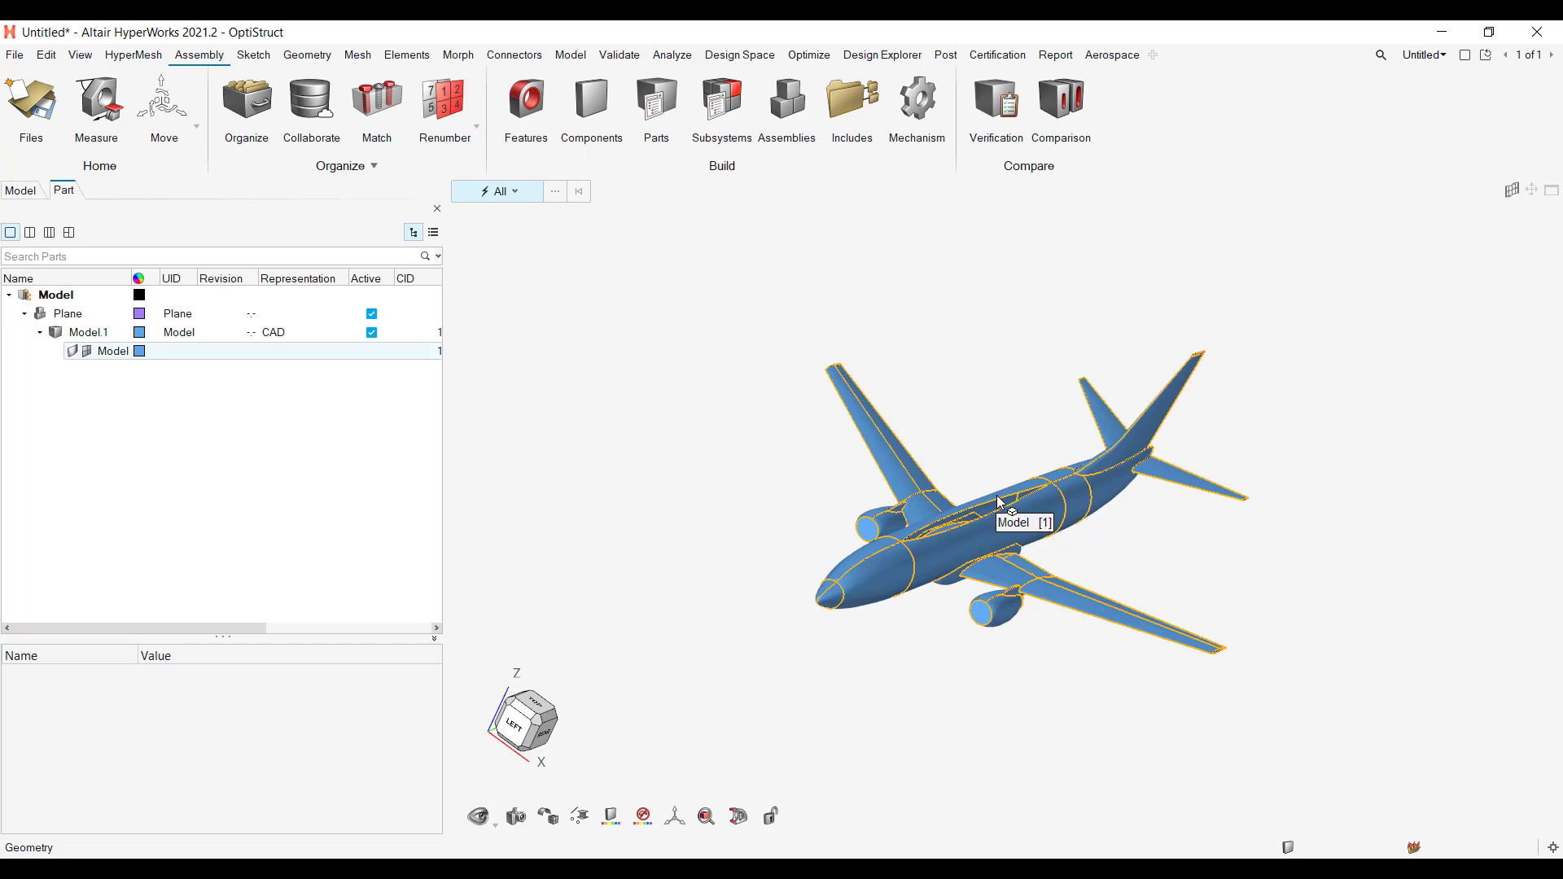
{"action": "middle_click_drag", "start_coordinate": [964, 458], "coordinate": [944, 415]}
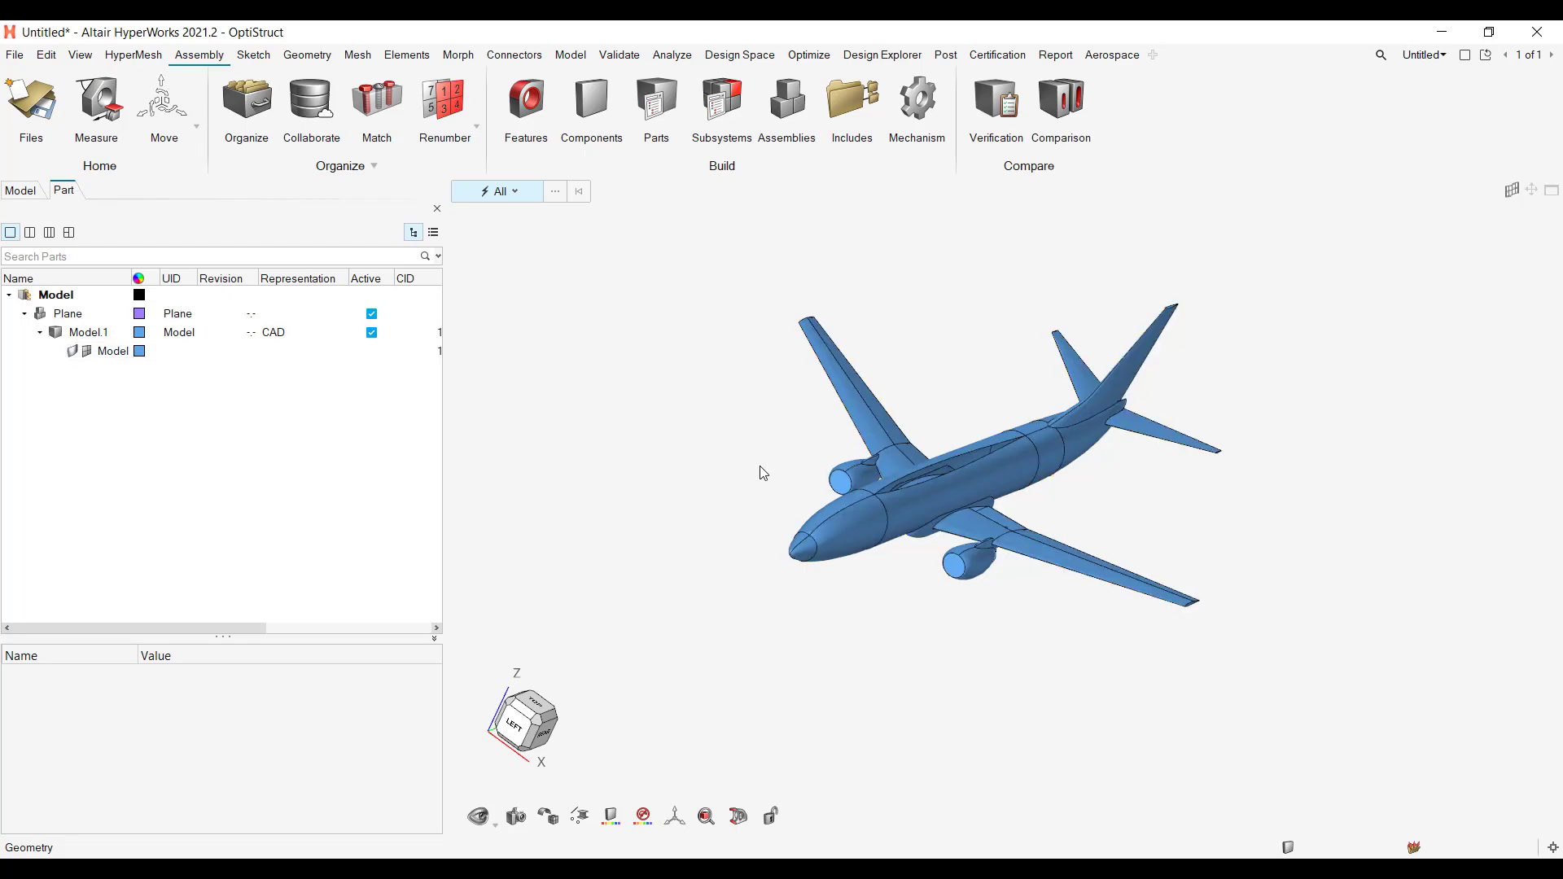
{"action": "middle_click_drag", "start_coordinate": [722, 394], "coordinate": [925, 521]}
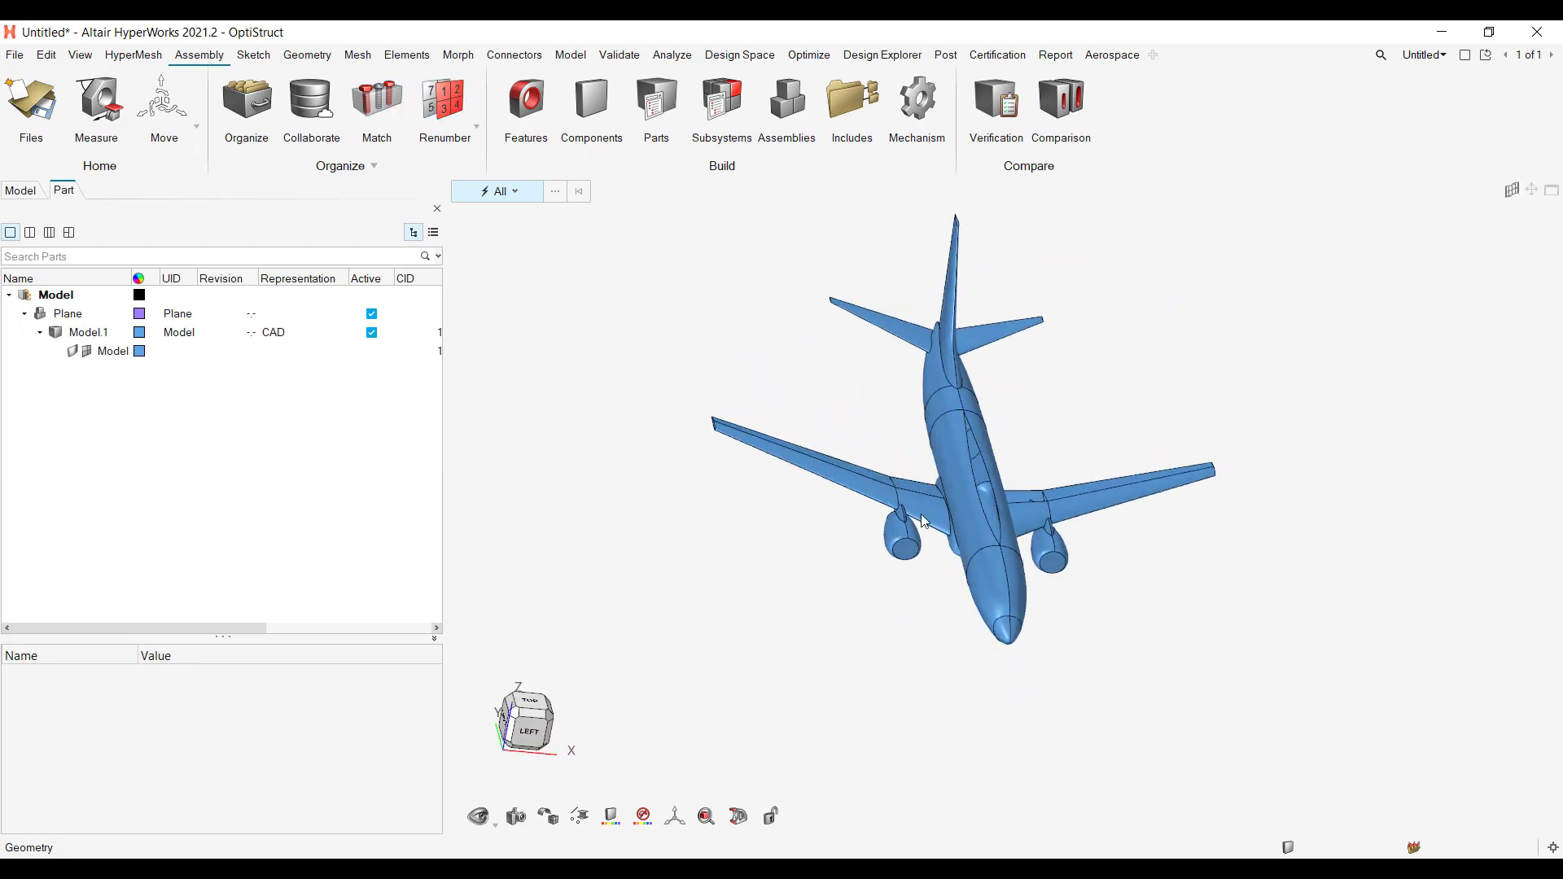
{"action": "middle_click_drag", "start_coordinate": [1059, 606], "coordinate": [948, 405]}
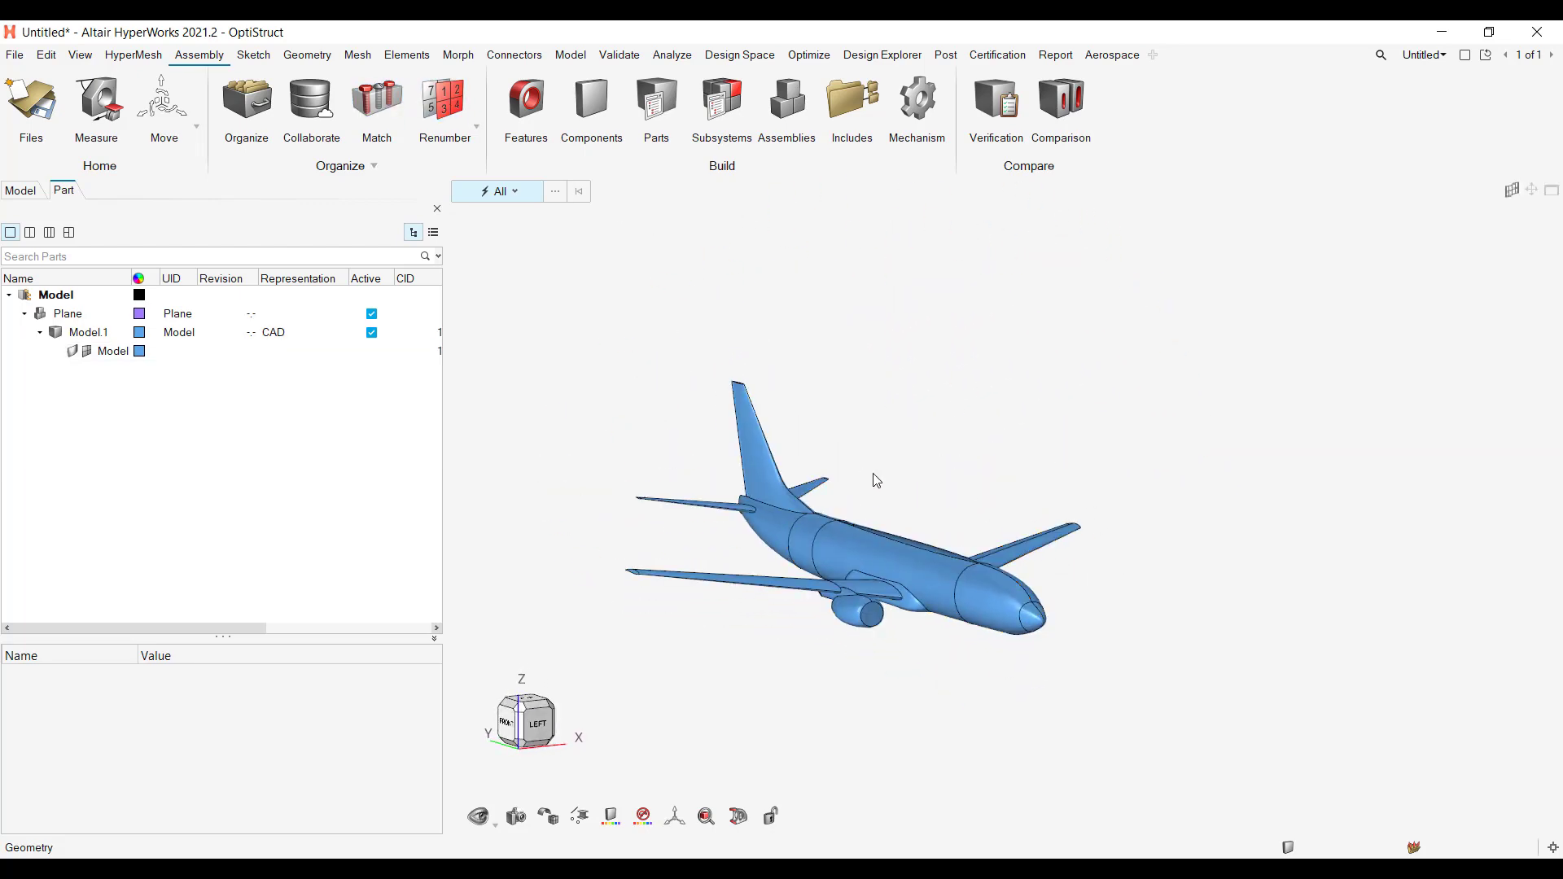
{"action": "middle_click_drag", "start_coordinate": [876, 478], "coordinate": [913, 420]}
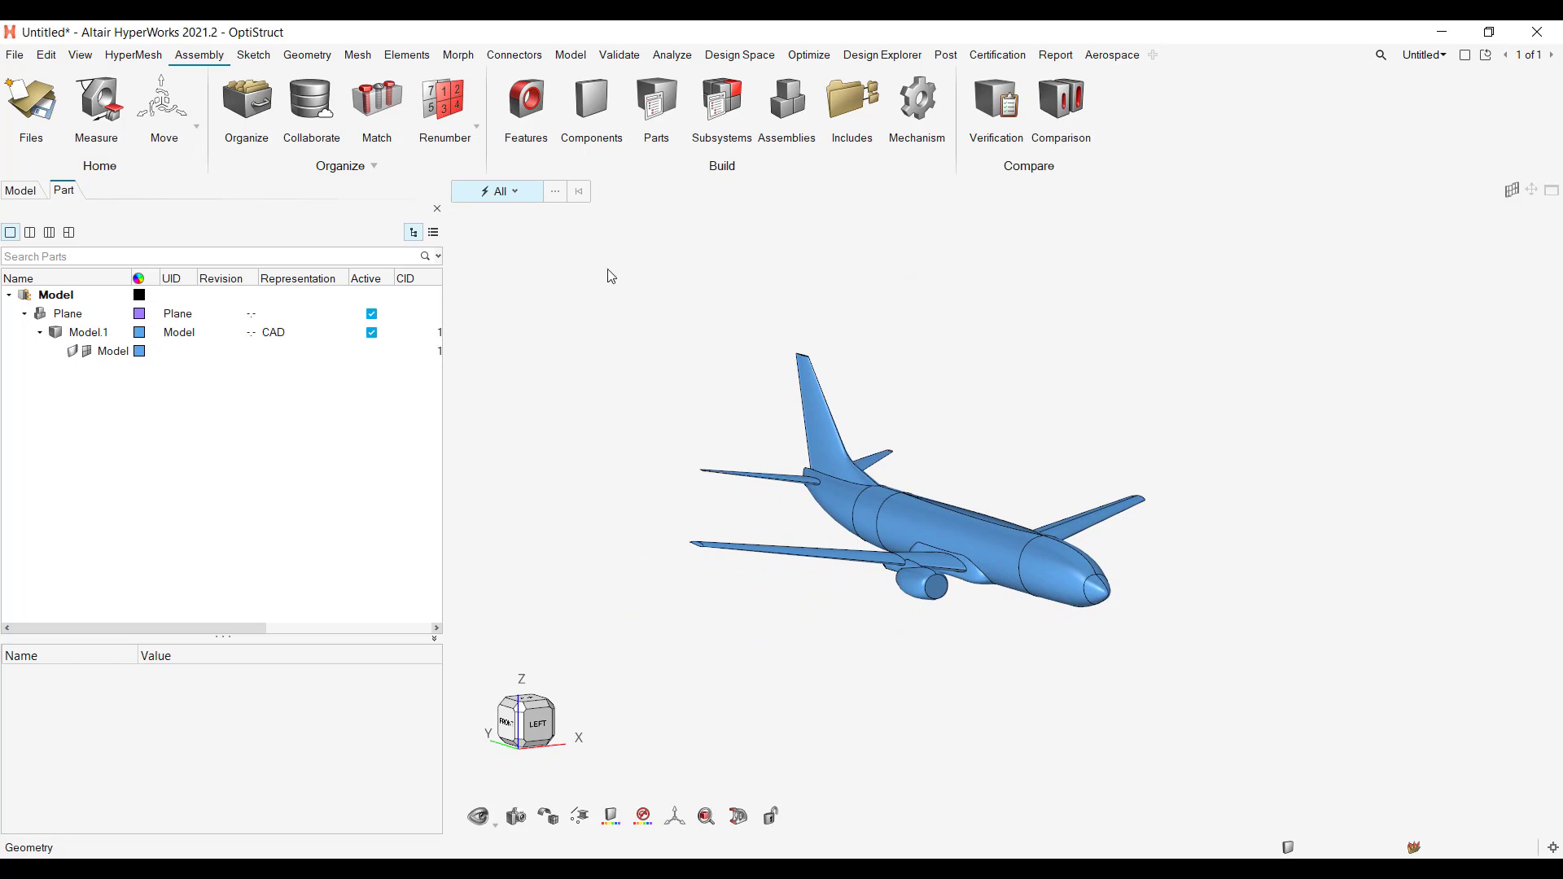
{"action": "scroll", "coordinate": [1023, 464], "scroll_direction": "down", "scroll_amount": 5}
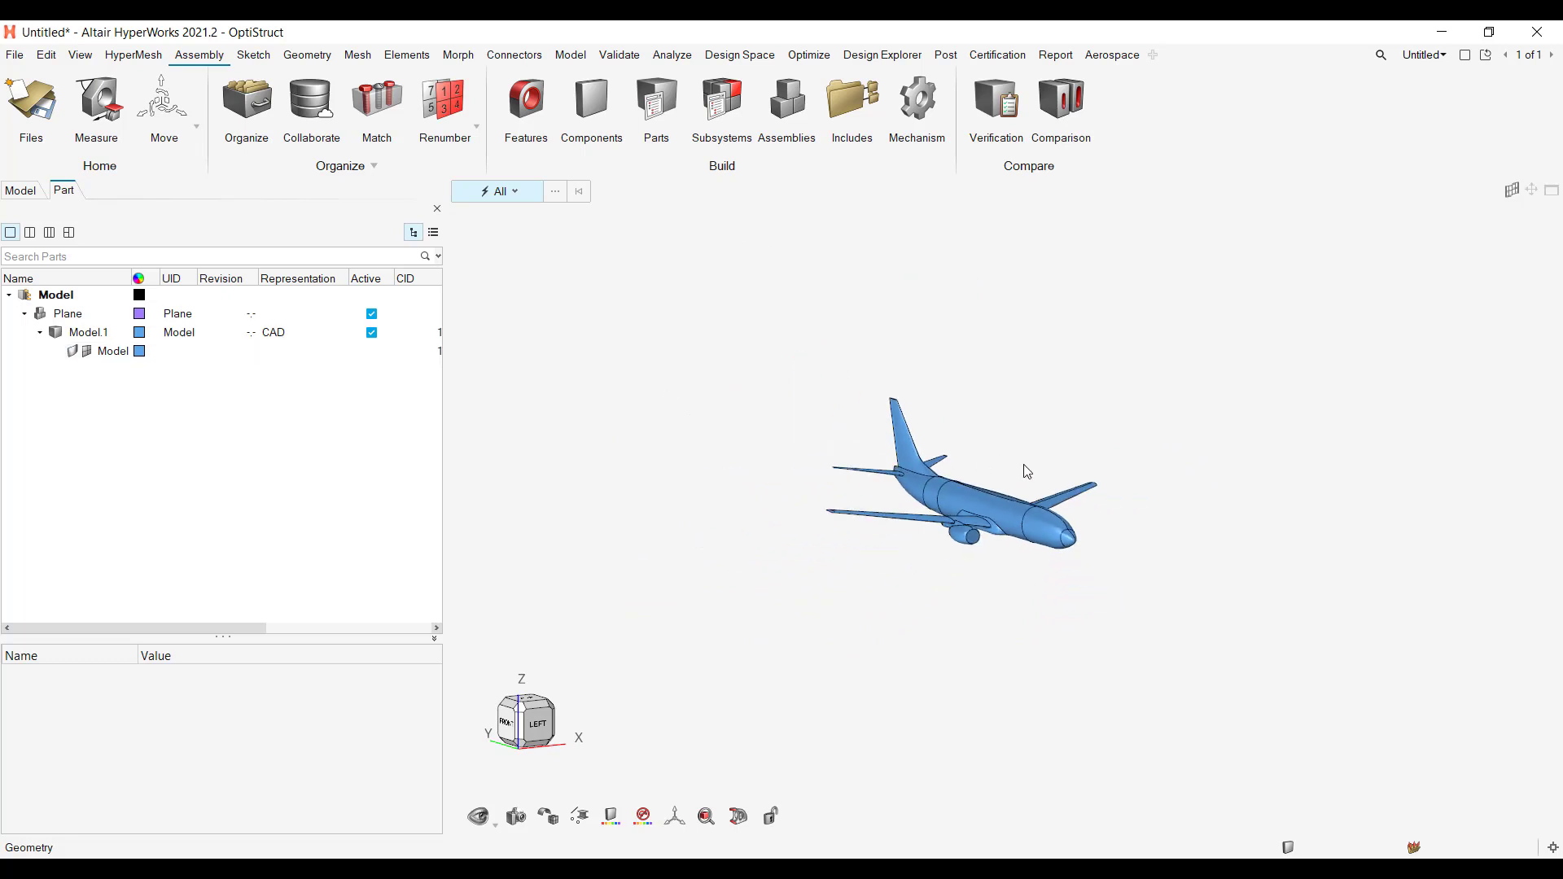
{"action": "scroll", "coordinate": [1073, 438], "scroll_direction": "up", "scroll_amount": 5}
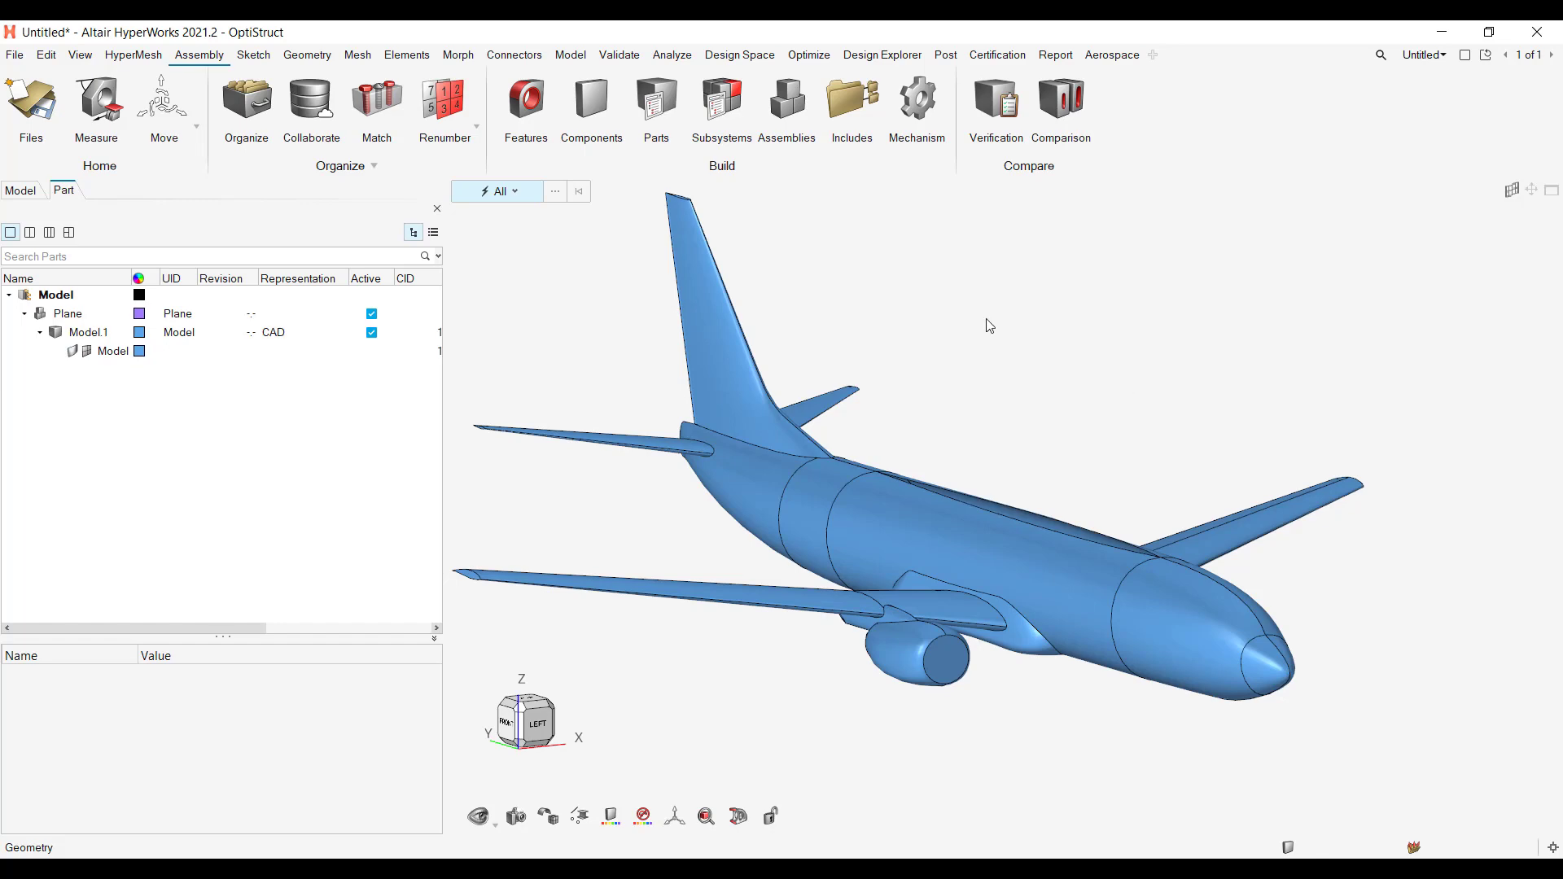
{"action": "right_click_drag", "start_coordinate": [994, 471], "coordinate": [1125, 410]}
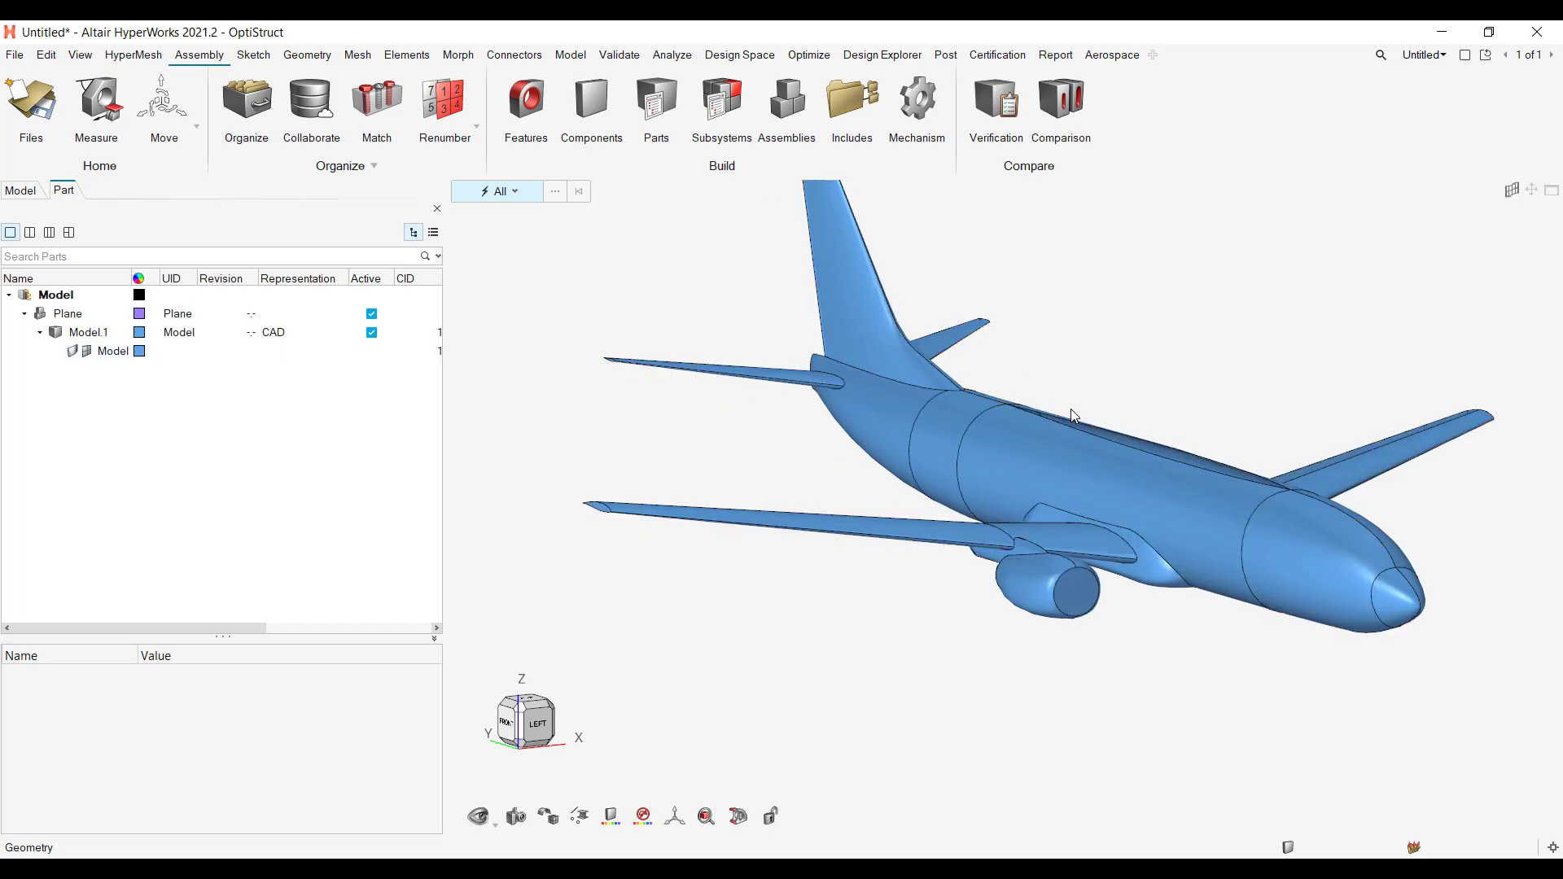
{"action": "right_click_drag", "start_coordinate": [787, 485], "coordinate": [709, 554], "text": "ctrl"}
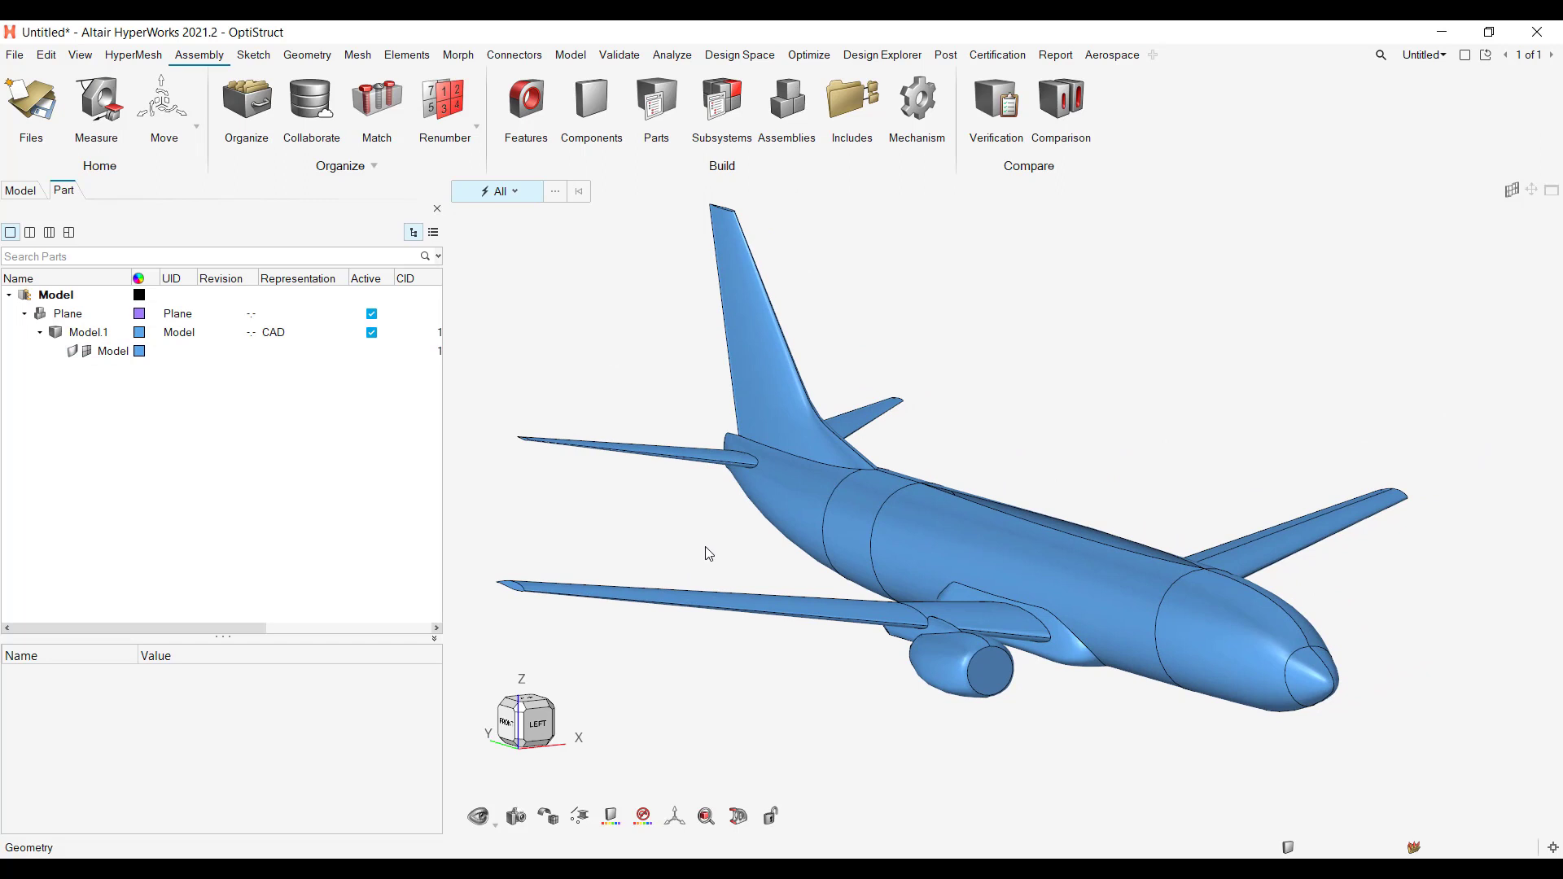
Step: Restrict selection to surfaces and select the near-side fuselage surfaces from nose section to tail, plus the vertical fin surface
{"action": "left_click", "coordinate": [514, 192]}
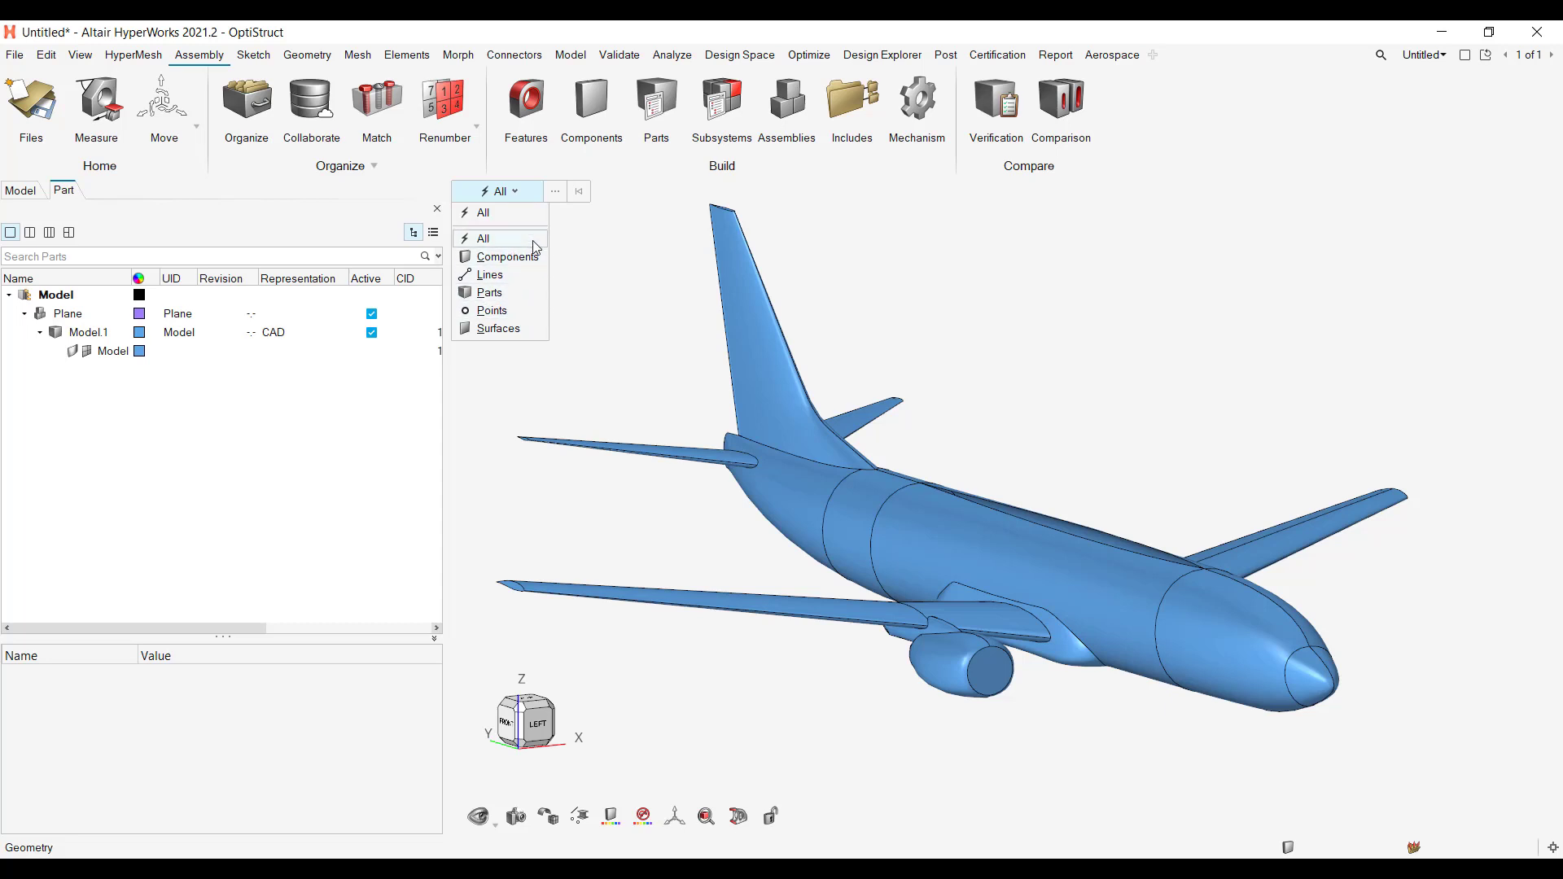
{"action": "left_click", "coordinate": [498, 328]}
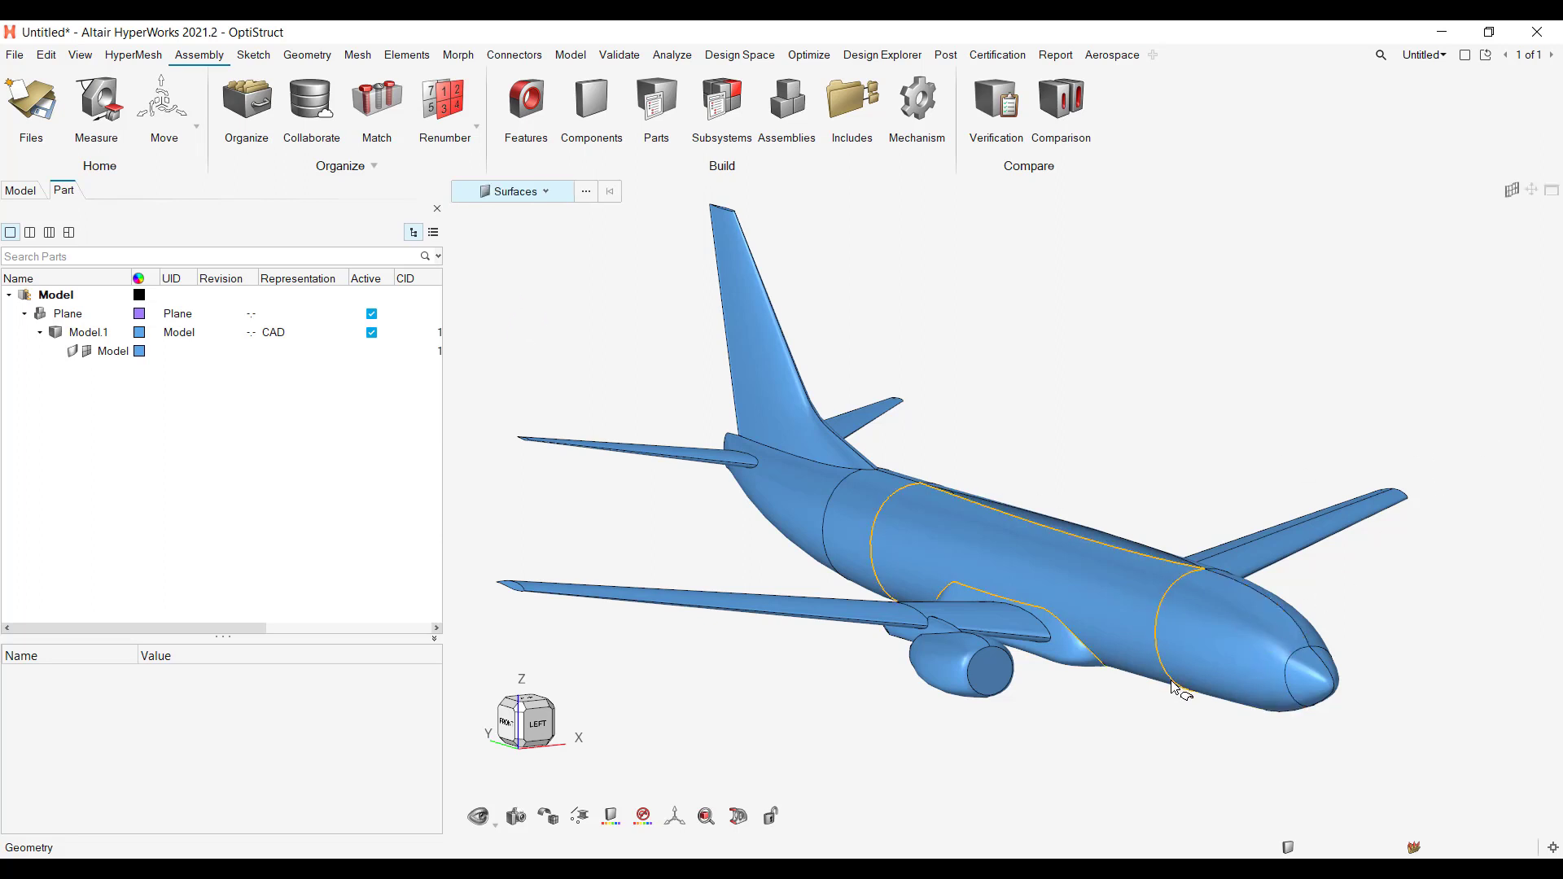
{"action": "left_click", "coordinate": [1216, 650]}
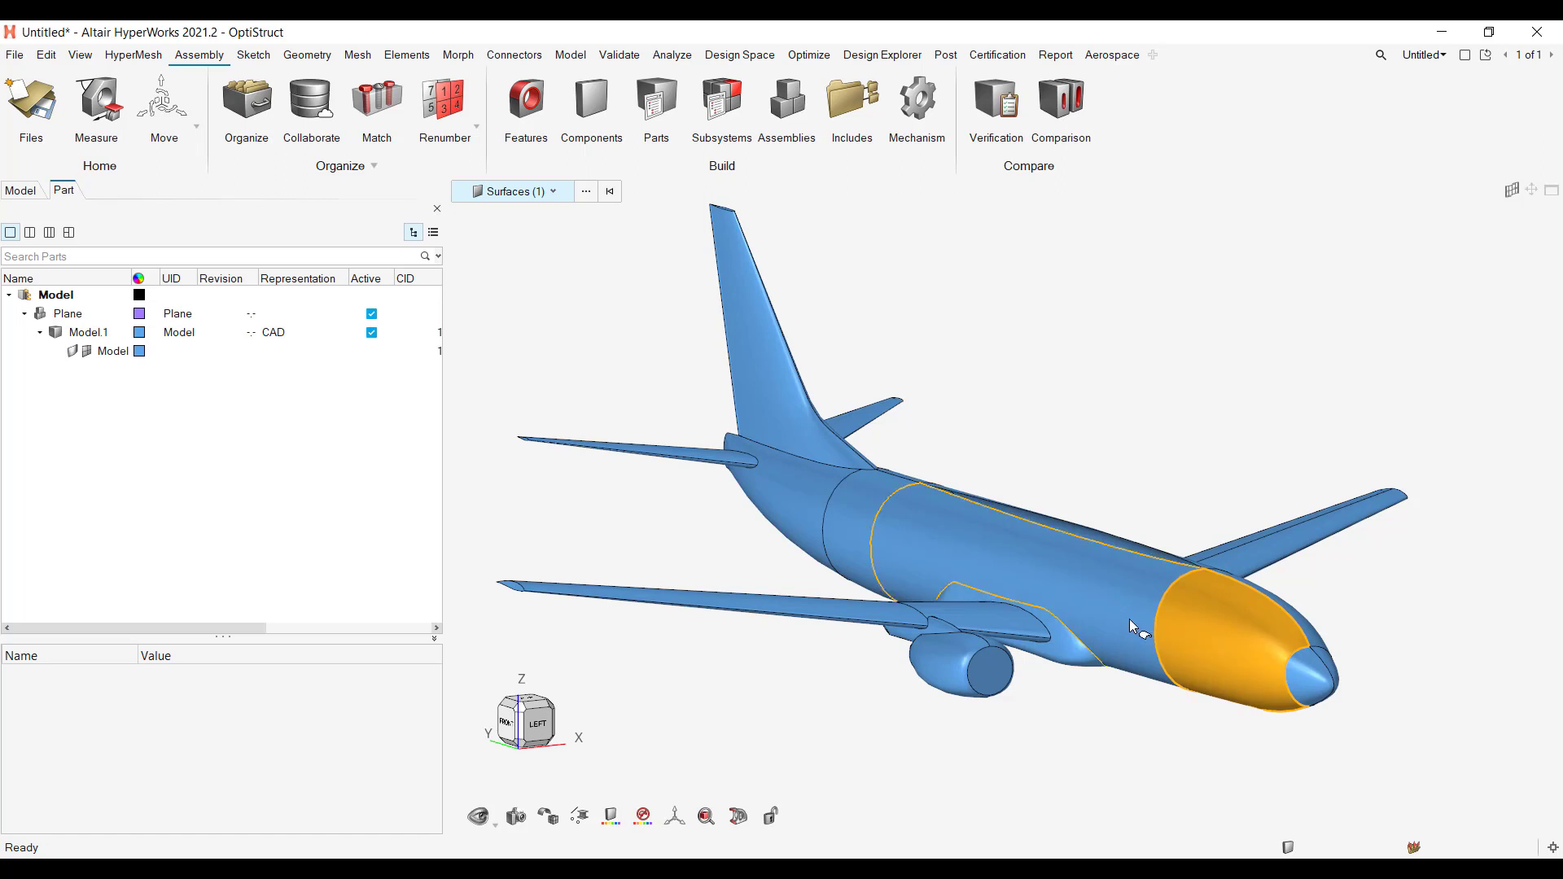
{"action": "right_click_drag", "start_coordinate": [1161, 727], "coordinate": [1131, 630]}
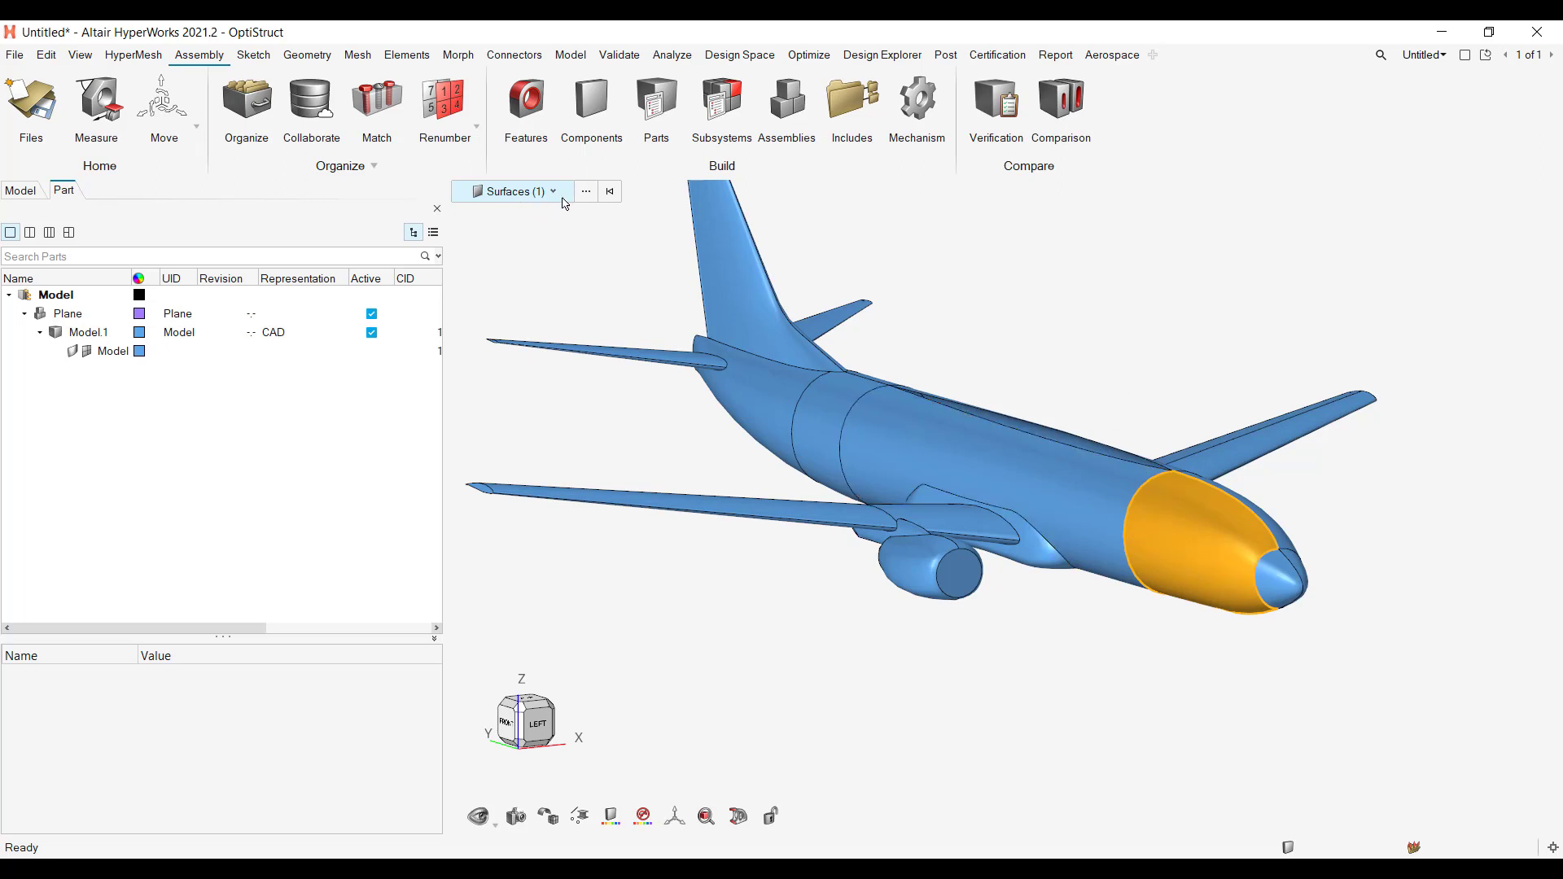
{"action": "left_click", "coordinate": [1065, 492]}
{"action": "left_click", "coordinate": [822, 427]}
{"action": "left_click", "coordinate": [779, 418]}
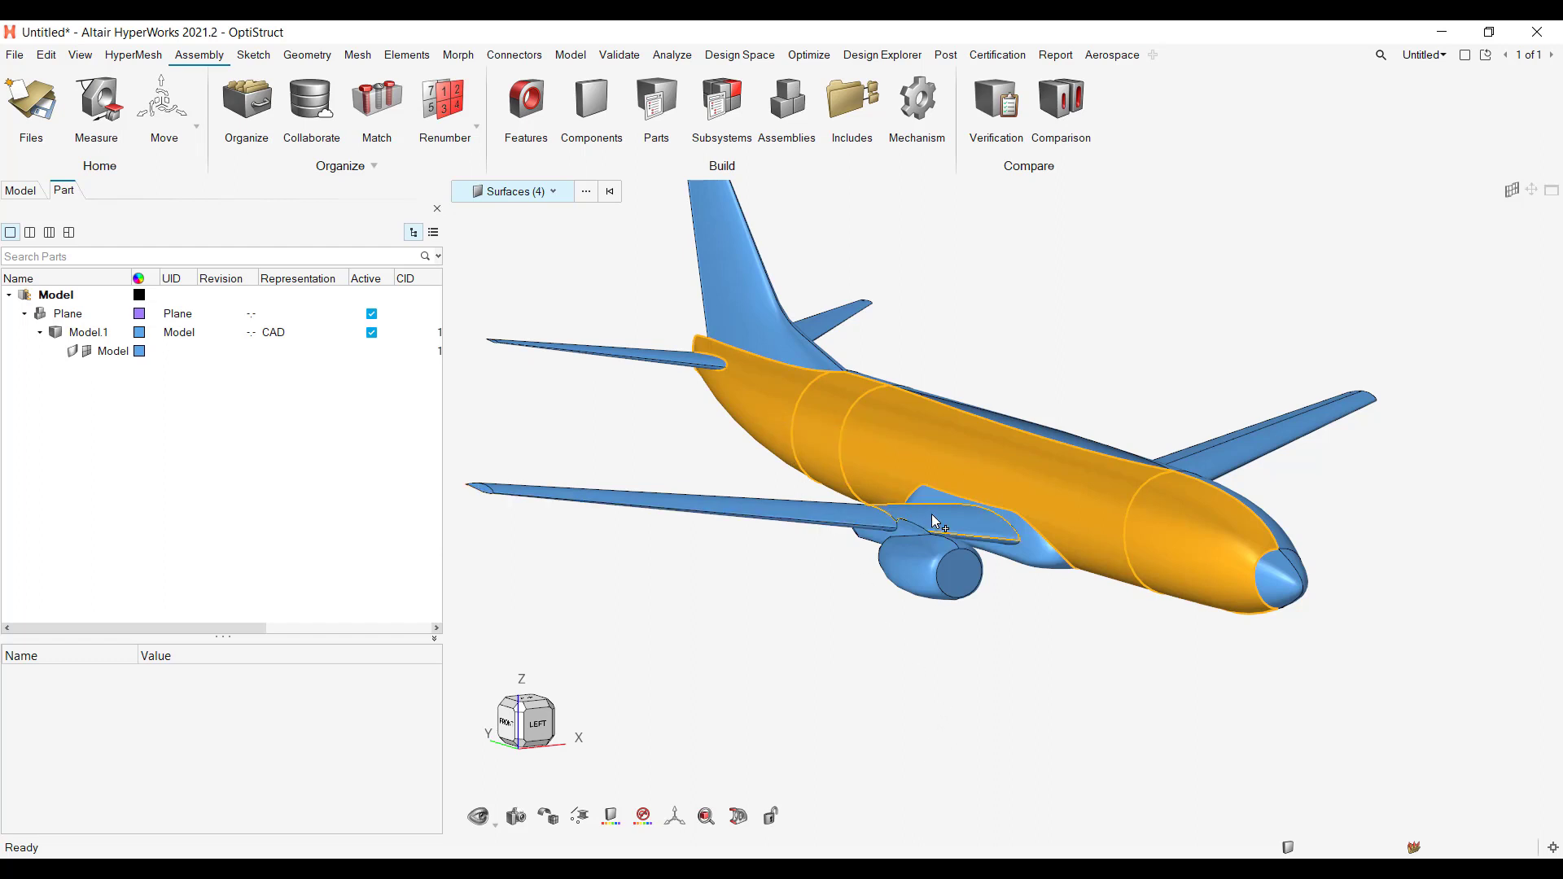
{"action": "left_click", "coordinate": [765, 337]}
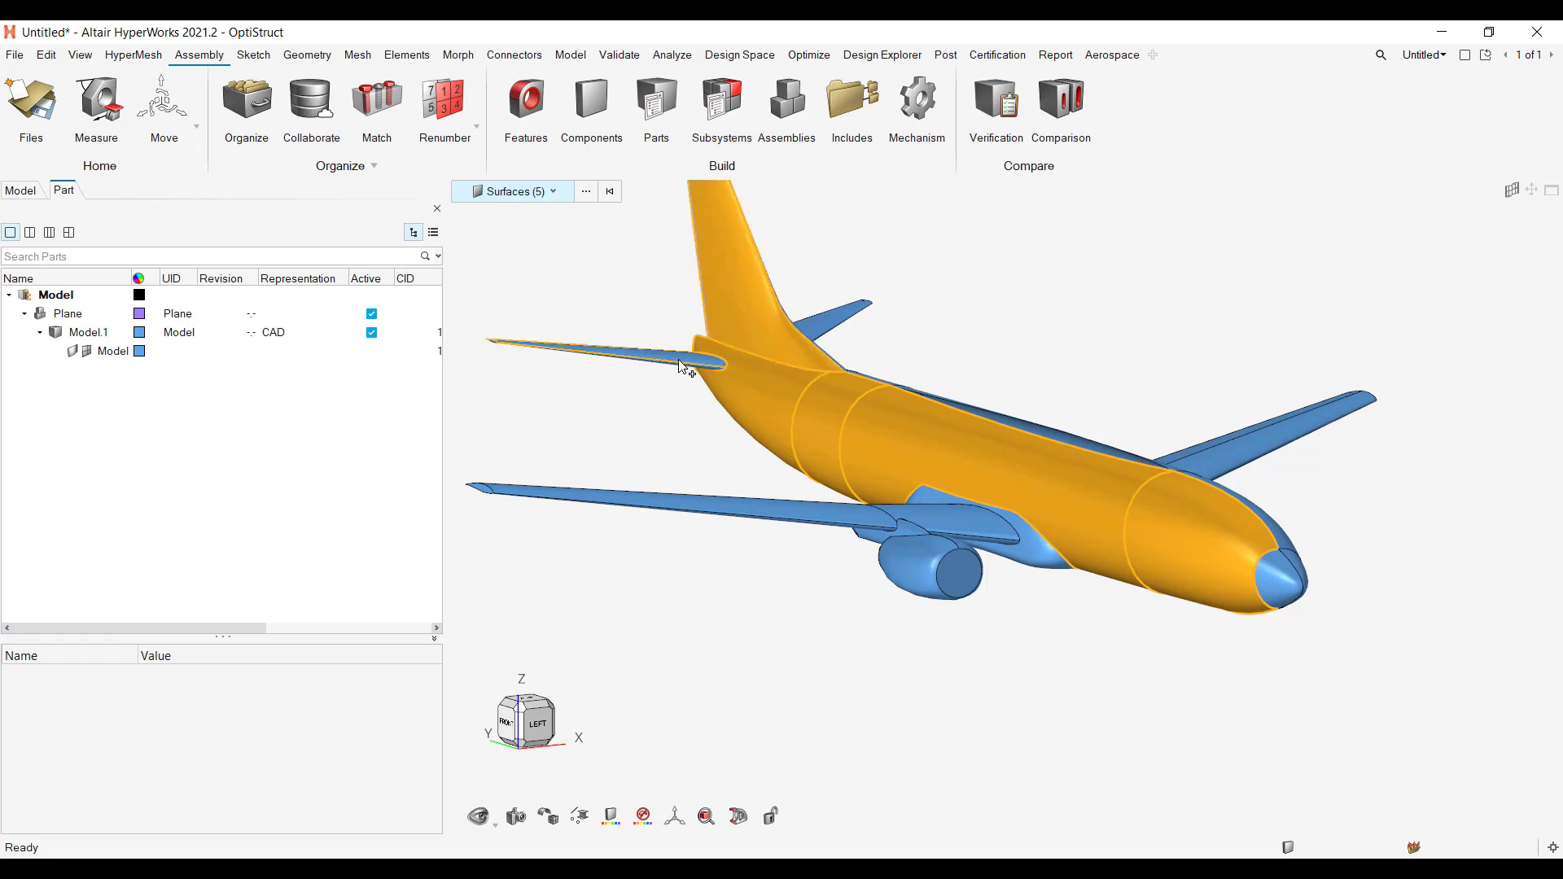
Step: Deselect the vertical fin and the rear and middle fuselage surfaces, keeping only the forward fuselage surface selected
{"action": "left_click", "coordinate": [740, 310], "text": "shift"}
{"action": "left_click", "coordinate": [760, 414], "text": "shift"}
{"action": "left_click", "coordinate": [835, 415], "text": "shift"}
{"action": "left_click", "coordinate": [920, 441], "text": "shift"}
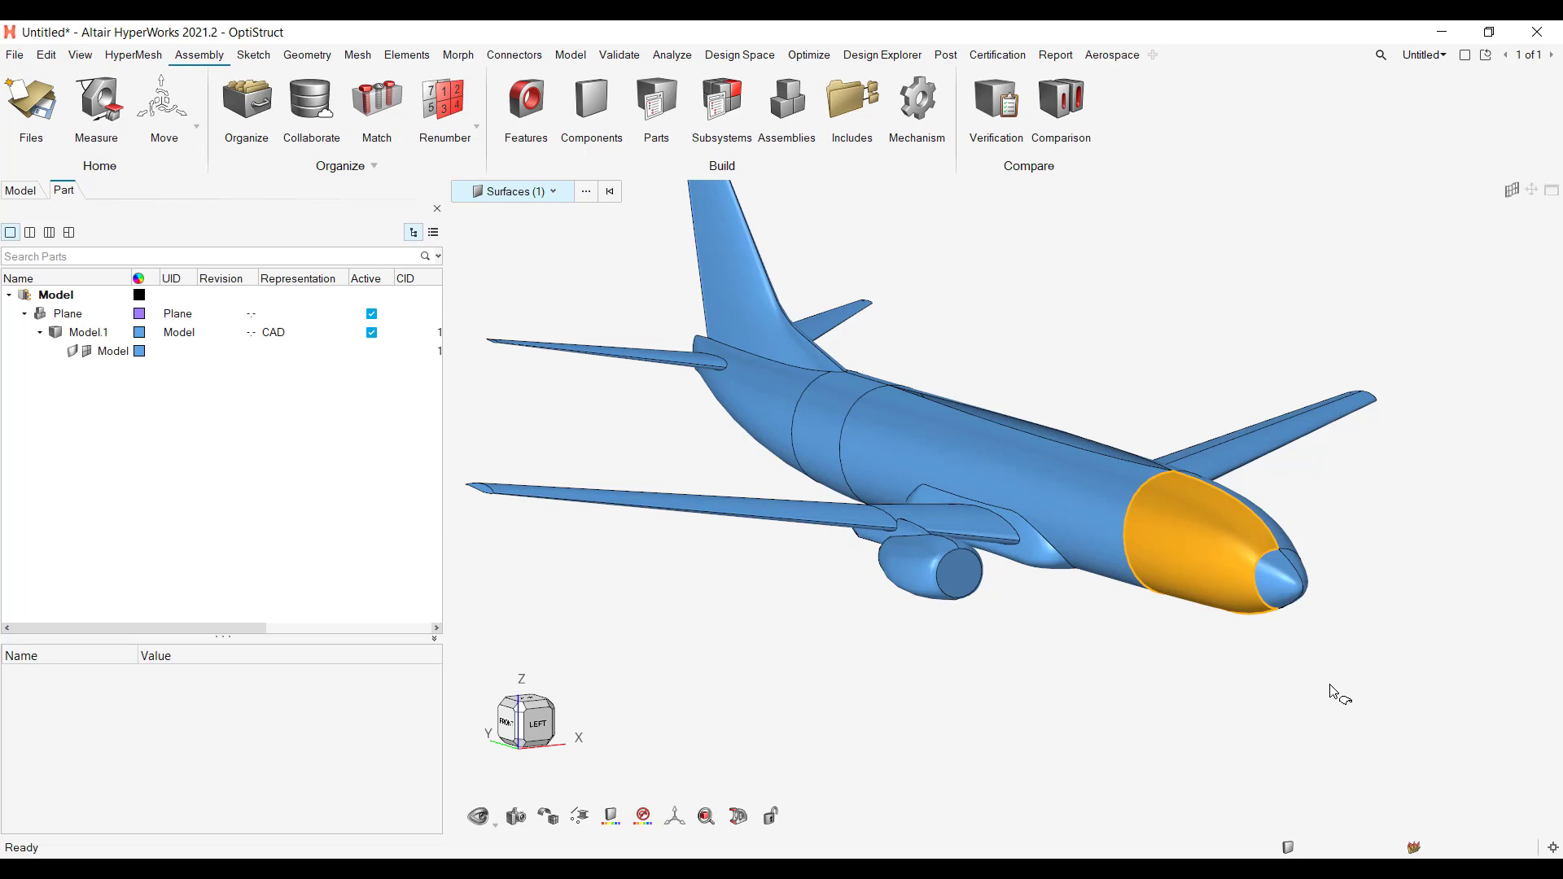
Step: Window-select the nose, front fuselage and far wing, and add the near outer wing and tail surfaces to the selection
{"action": "mouse_move", "coordinate": [1221, 644]}
{"action": "middle_mouse_down"}
{"action": "mouse_move", "coordinate": [1150, 666]}
{"action": "mouse_move", "coordinate": [1227, 663]}
{"action": "middle_mouse_up"}
{"action": "left_click_drag", "start_coordinate": [1108, 387], "coordinate": [1406, 670]}
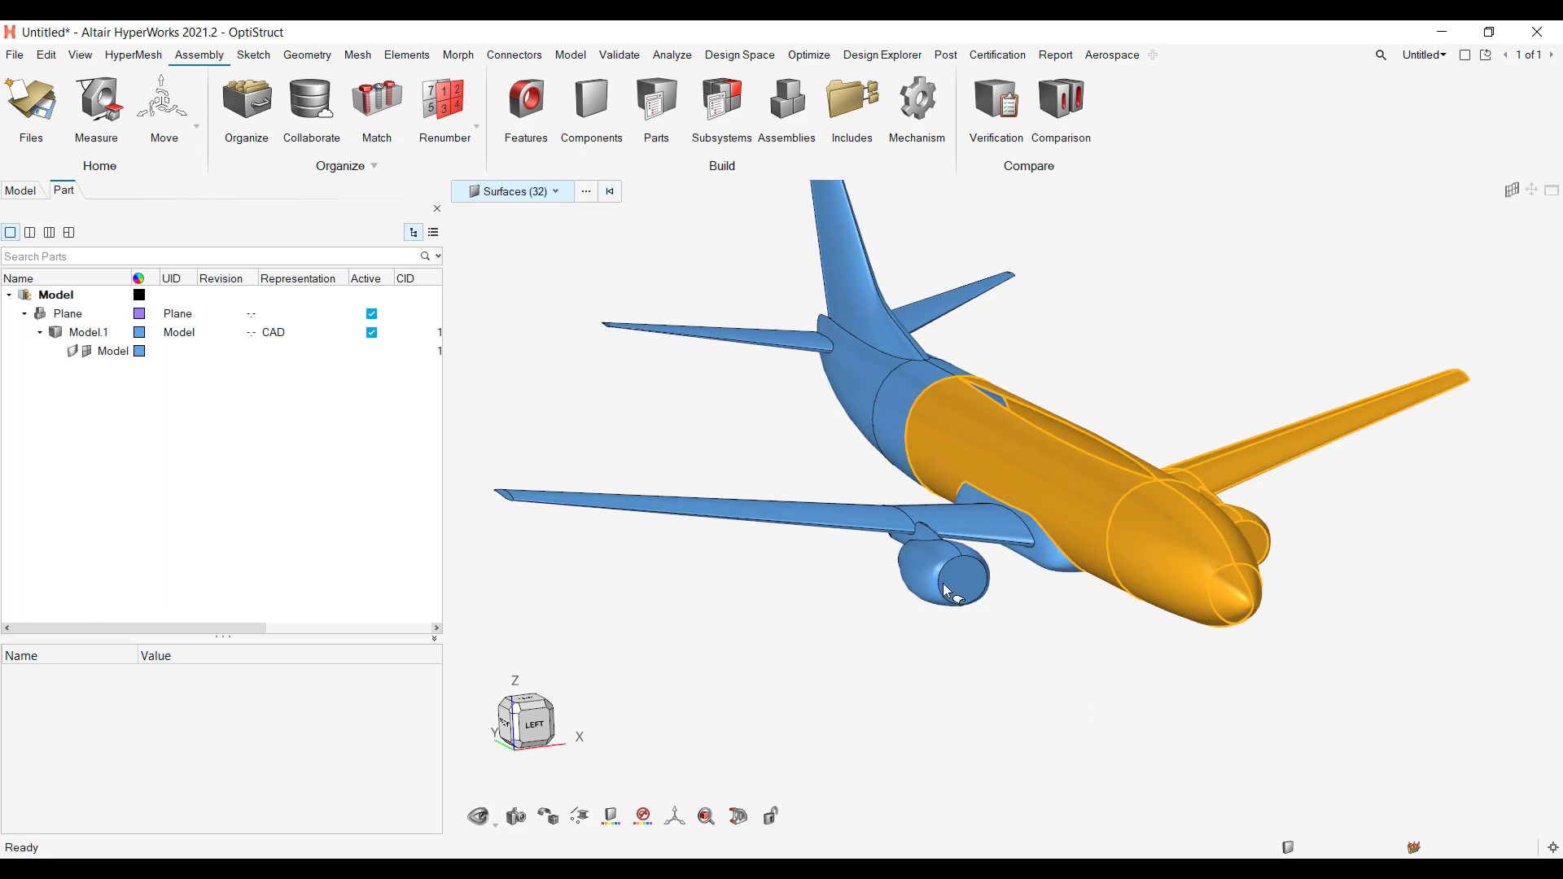
{"action": "left_click_drag", "start_coordinate": [486, 427], "coordinate": [748, 621]}
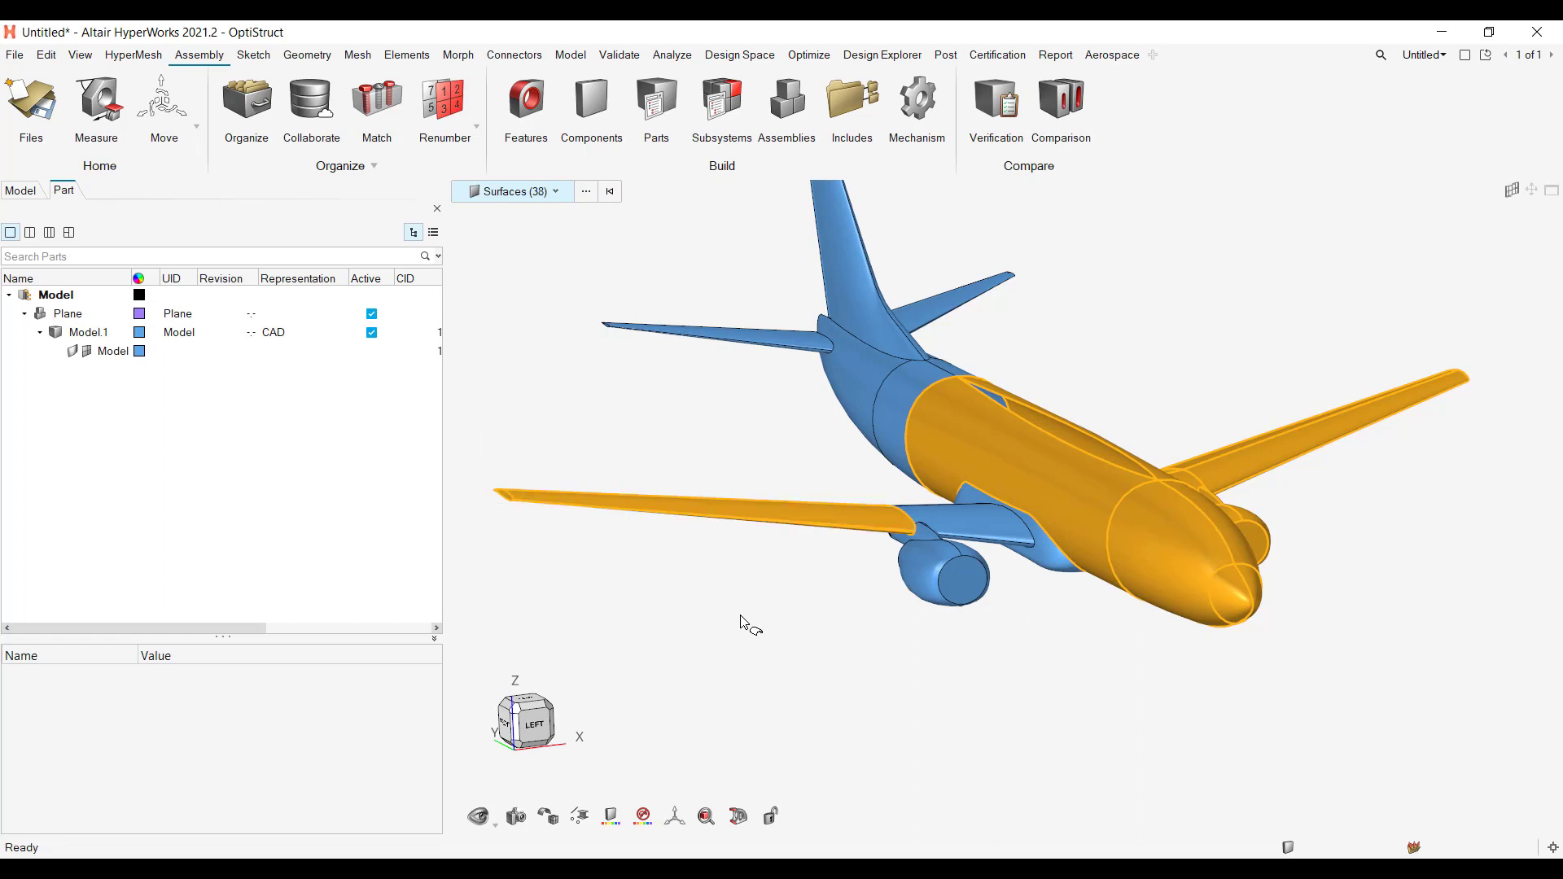
{"action": "left_click_drag", "start_coordinate": [609, 264], "coordinate": [853, 412]}
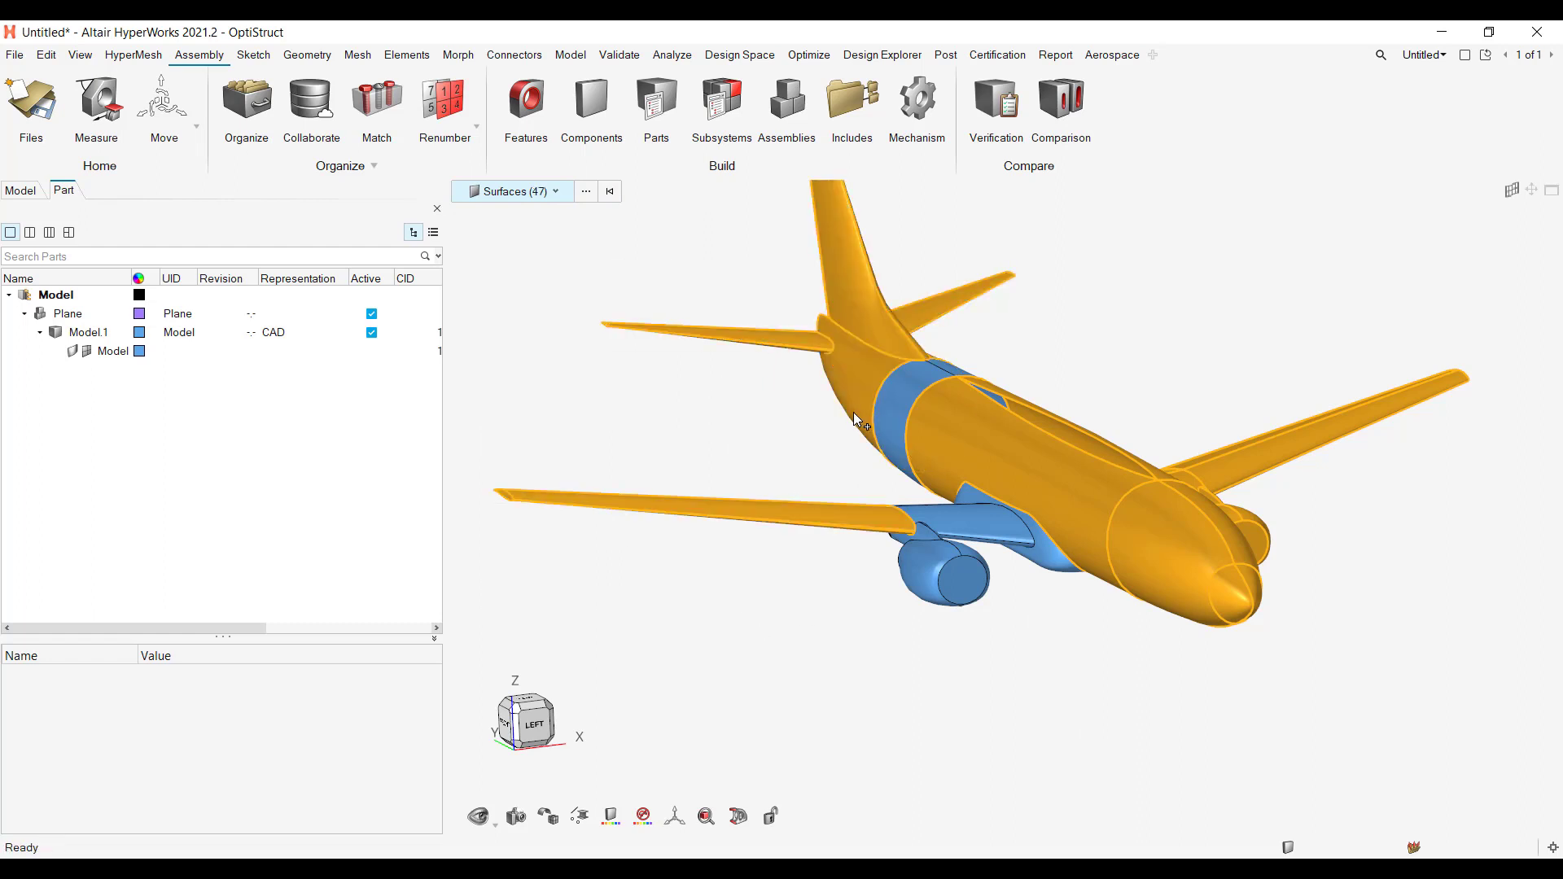
Step: Window-deselect the tail, middle fuselage and near wing surfaces, and clear the remaining surface selection
{"action": "left_click_drag", "start_coordinate": [606, 298], "coordinate": [947, 436], "text": "ctrl"}
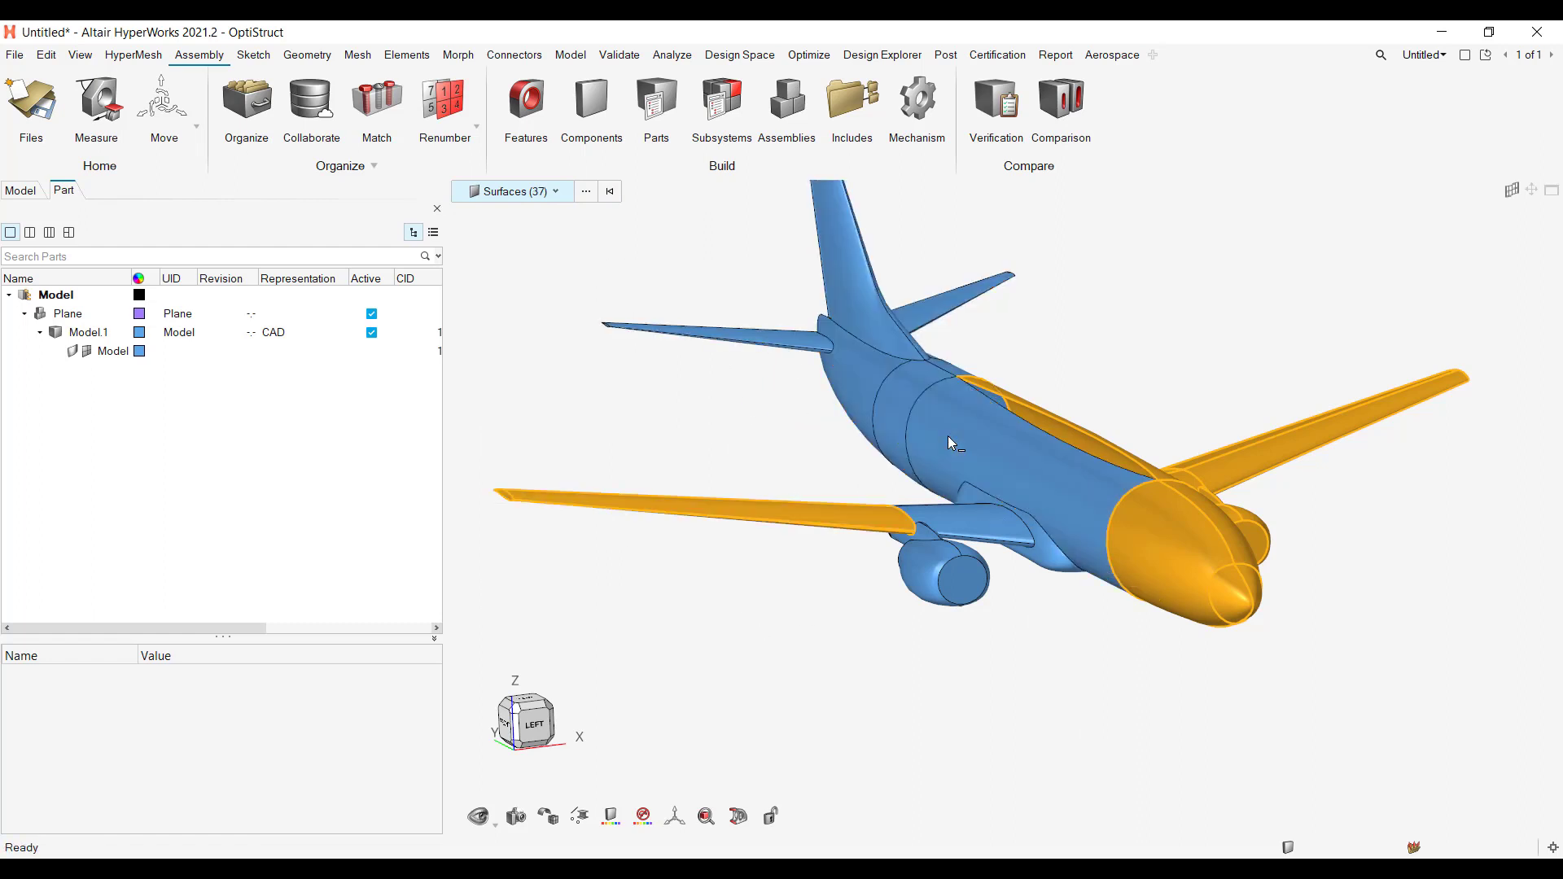
{"action": "left_click_drag", "start_coordinate": [710, 500], "coordinate": [878, 620], "text": "ctrl"}
{"action": "left_click_drag", "start_coordinate": [420, 435], "coordinate": [601, 520], "text": "shift"}
{"action": "left_click_drag", "start_coordinate": [499, 470], "coordinate": [593, 569], "text": "shift"}
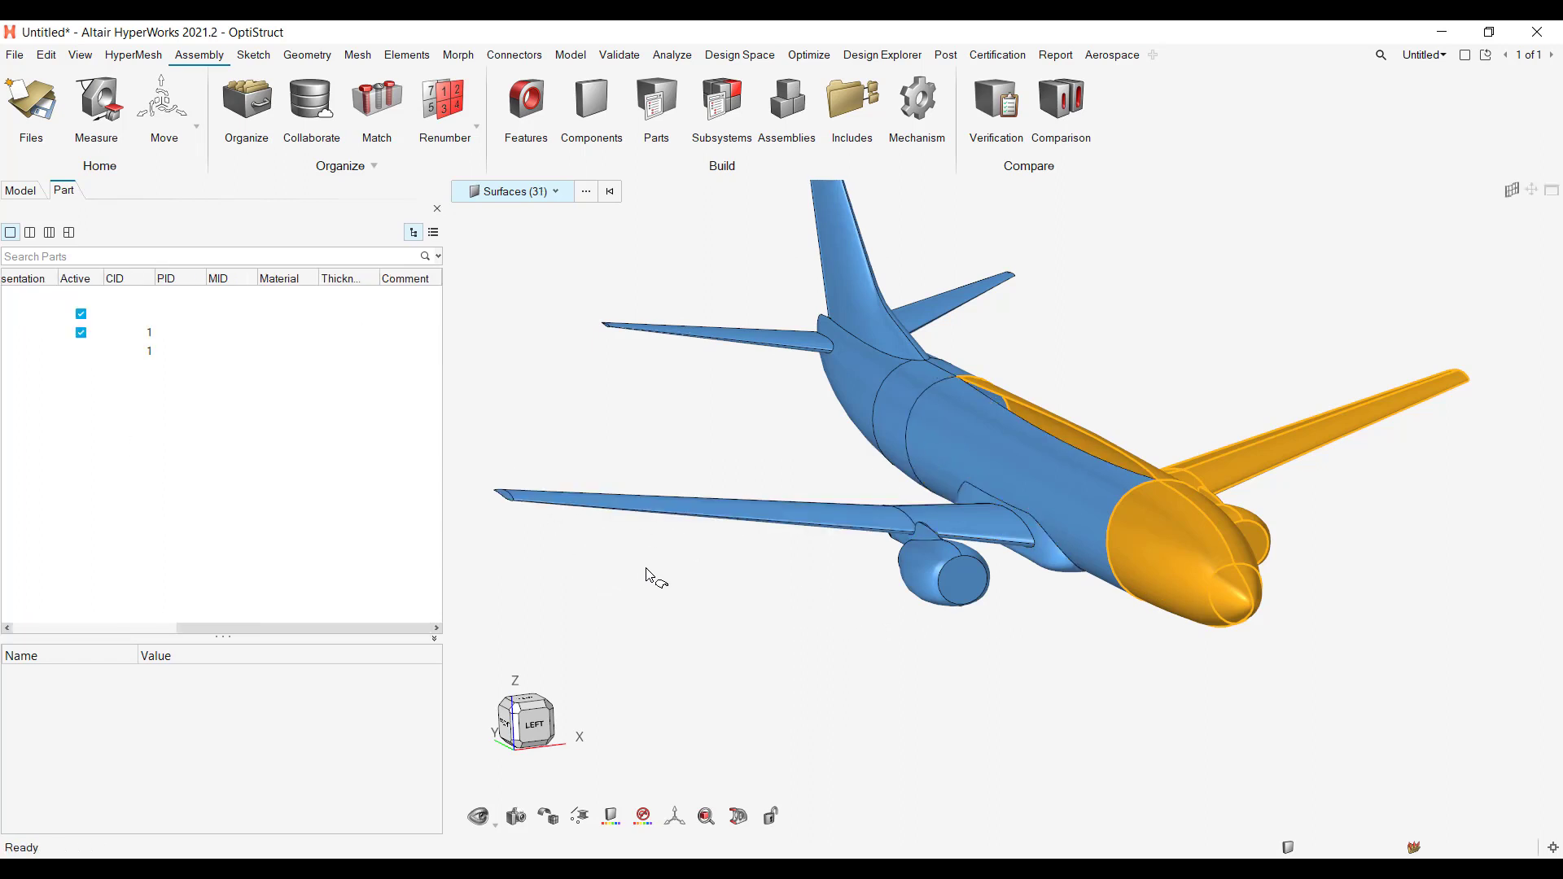
{"action": "right_click_drag", "start_coordinate": [839, 581], "coordinate": [942, 681]}
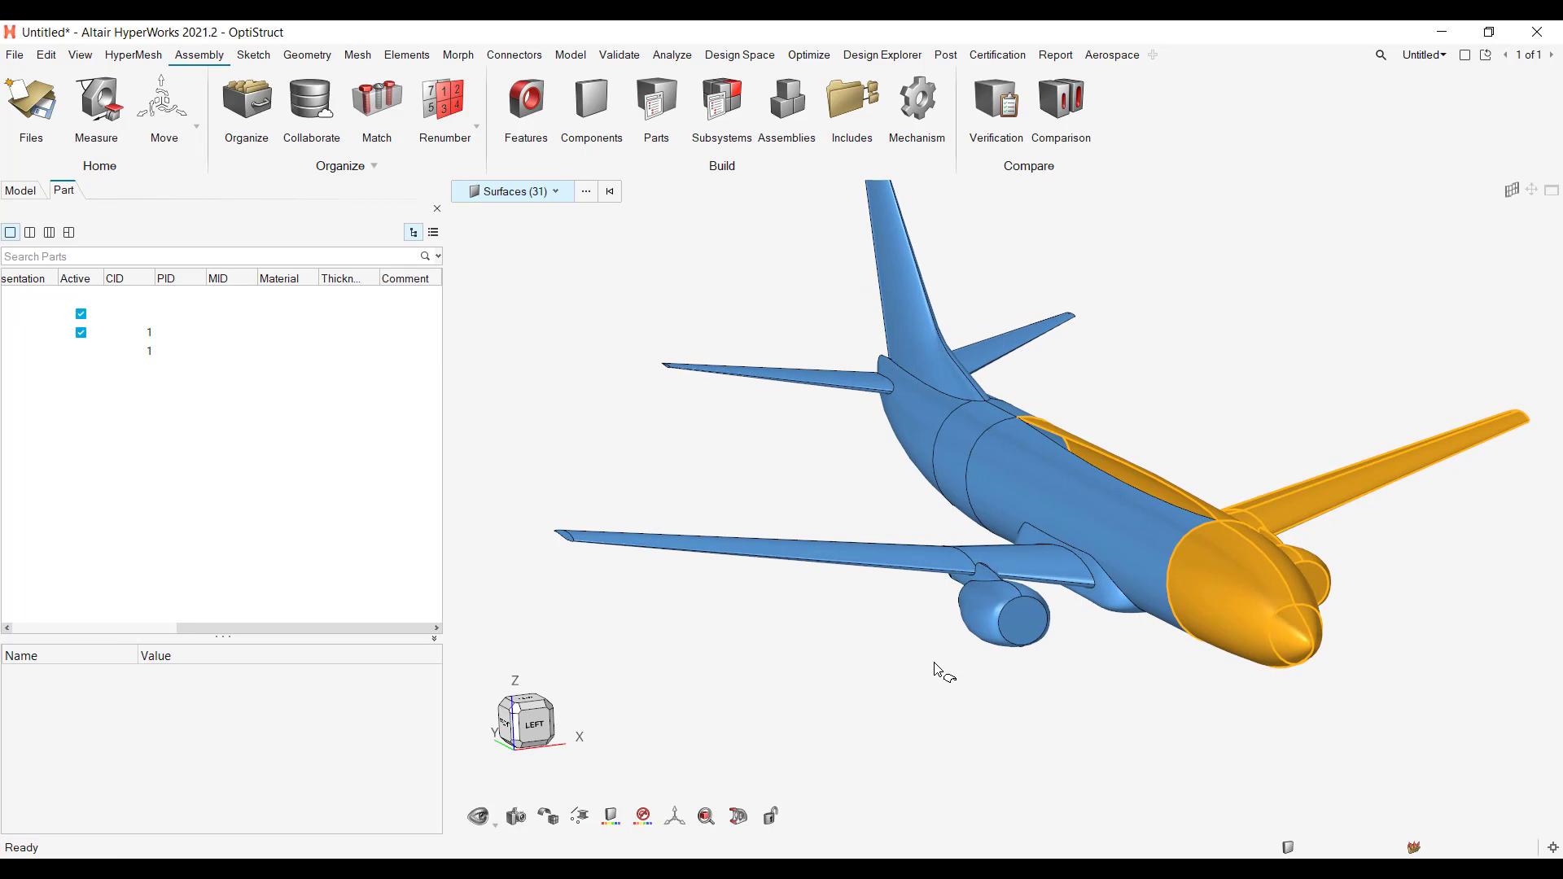
{"action": "key", "text": "Escape"}
{"action": "key", "text": "Escape"}
{"action": "scroll", "coordinate": [1241, 588], "scroll_direction": "down", "scroll_amount": 3}
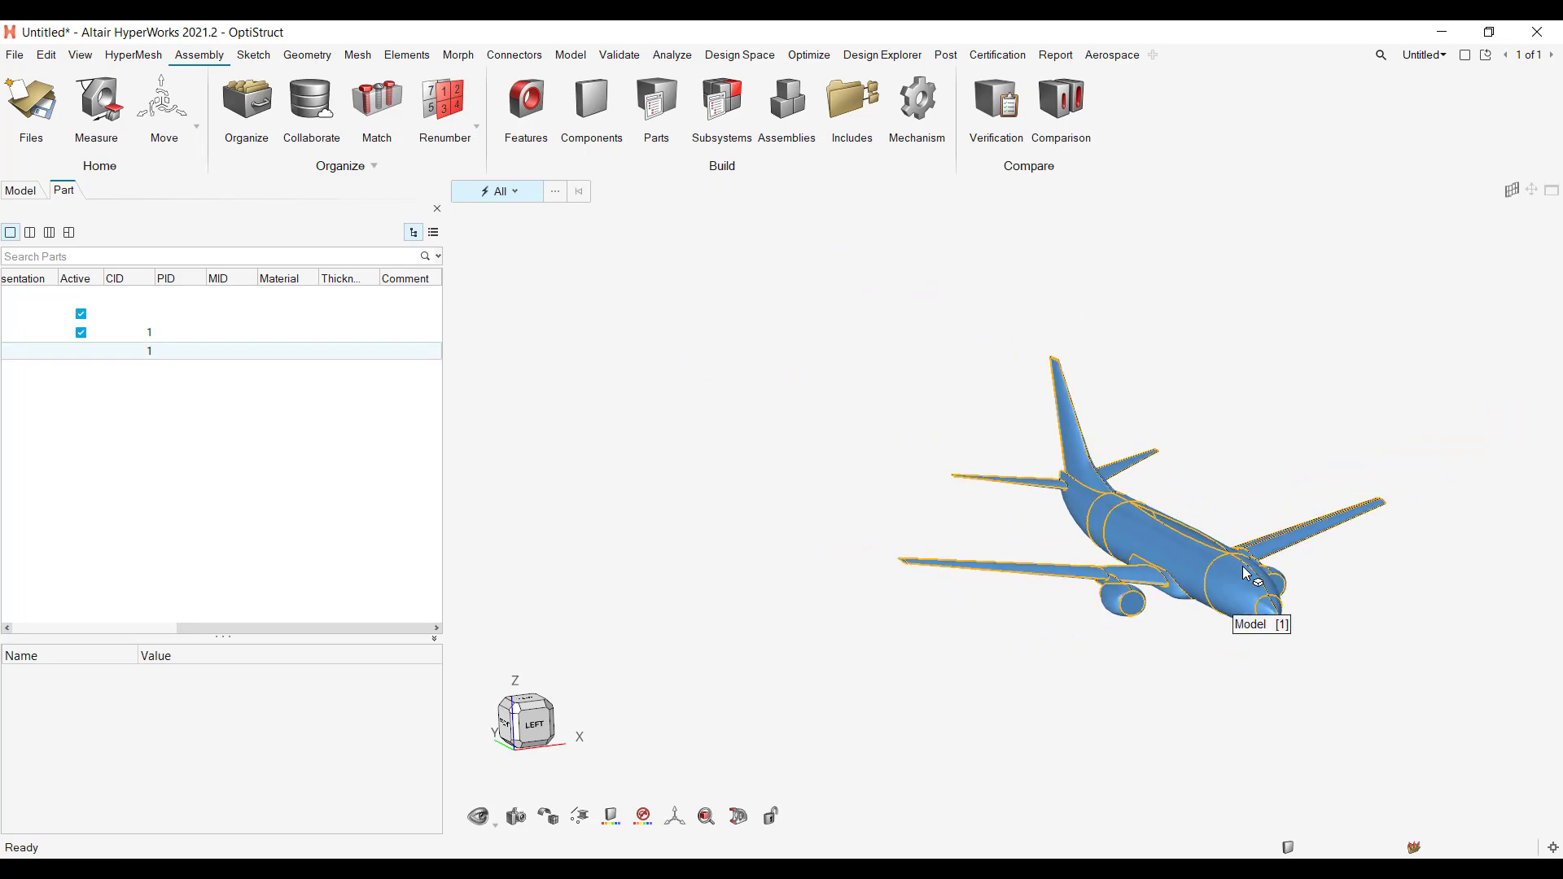
{"action": "middle_click_drag", "start_coordinate": [1243, 567], "coordinate": [1260, 514]}
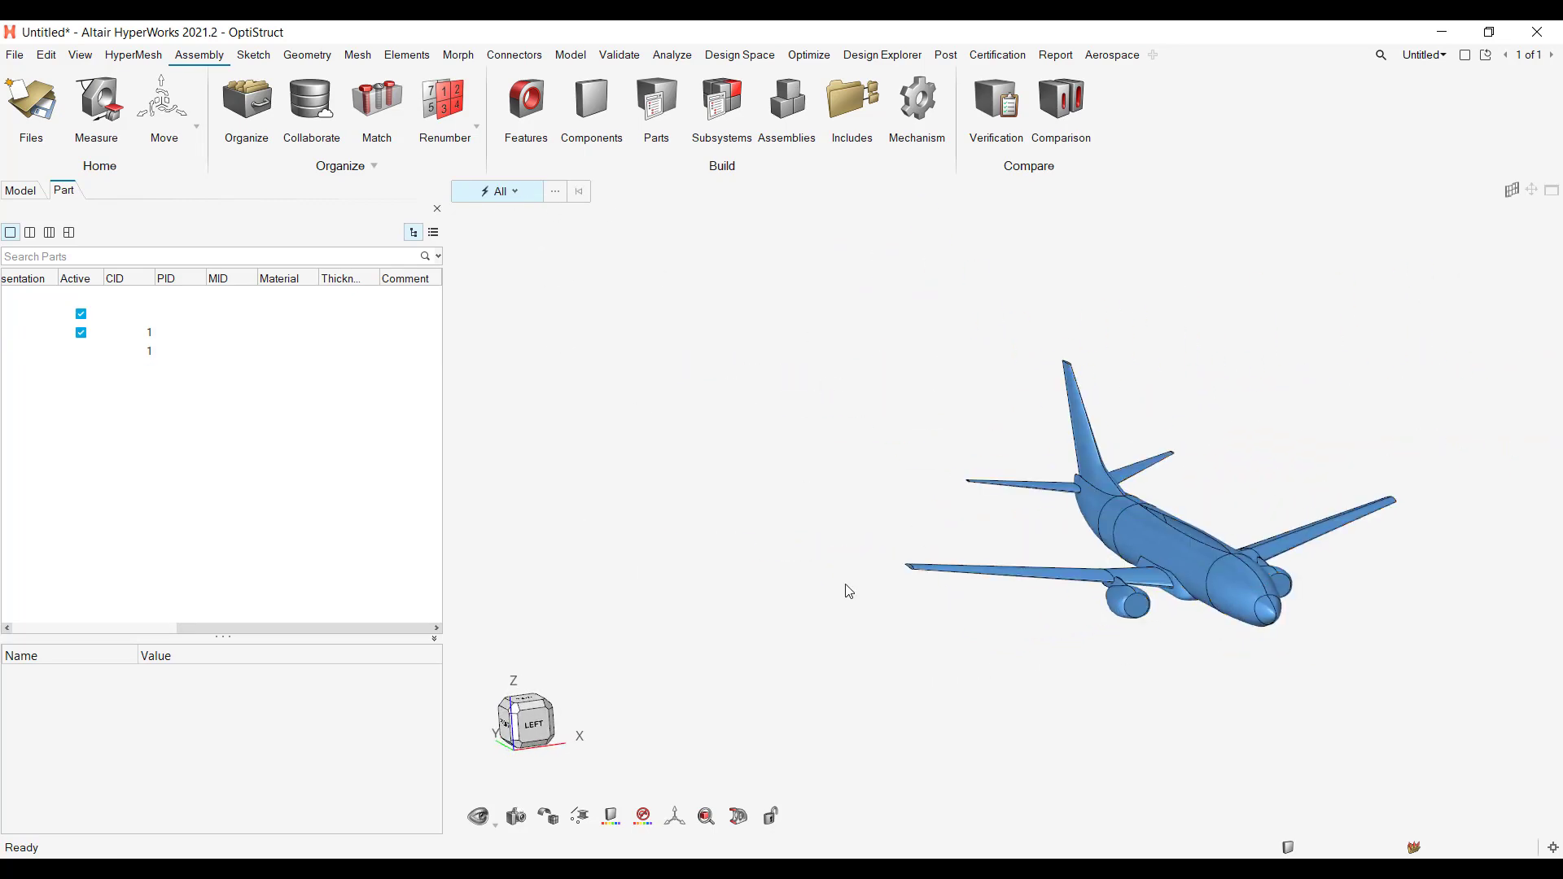
{"action": "scroll", "coordinate": [1080, 710], "scroll_direction": "down", "scroll_amount": 2}
{"action": "right_click_drag", "start_coordinate": [1098, 666], "coordinate": [1031, 620]}
{"action": "scroll", "coordinate": [873, 506], "scroll_direction": "up", "scroll_amount": 5}
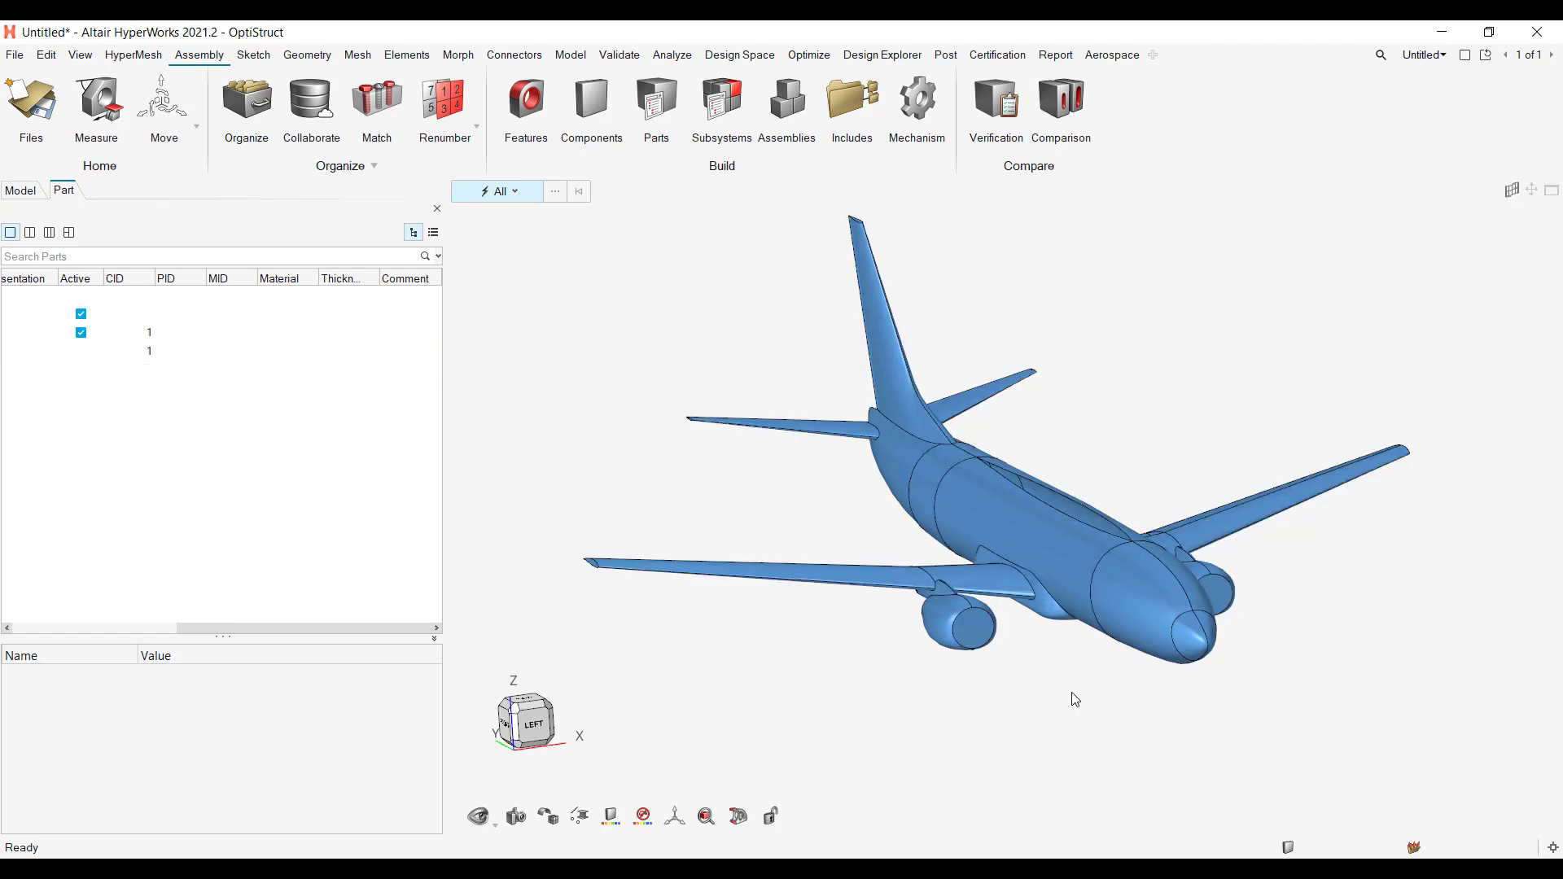
Step: Switch to File Explorer, point out Plane.x_t in the HyperWorks for FEKO 2021 folder, and dismiss the folder window
{"action": "mouse_move", "coordinate": [827, 870]}
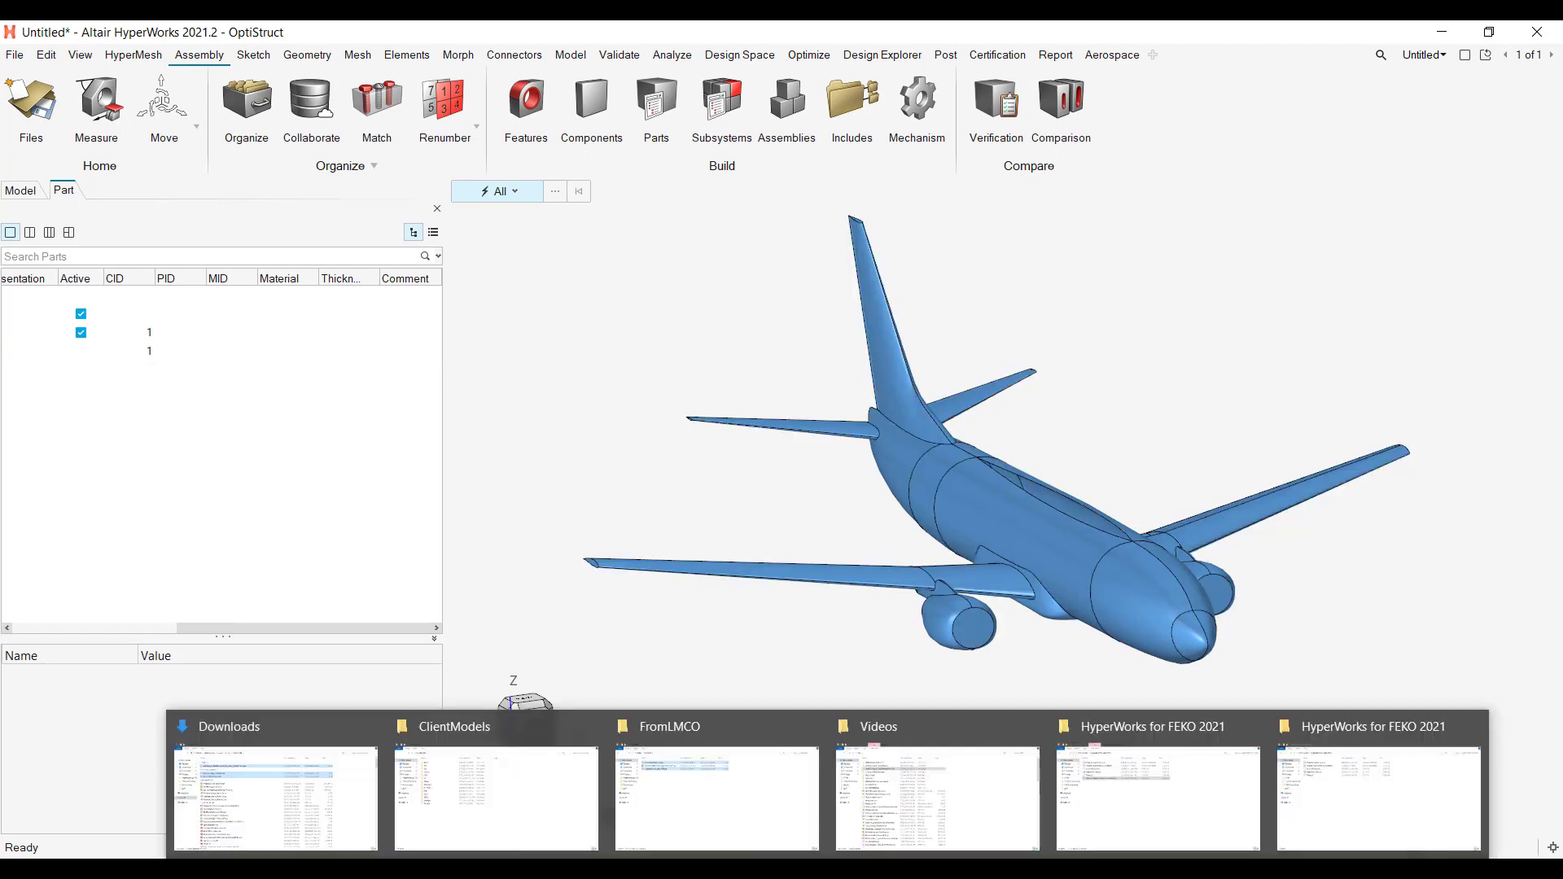
{"action": "left_click", "coordinate": [1361, 810]}
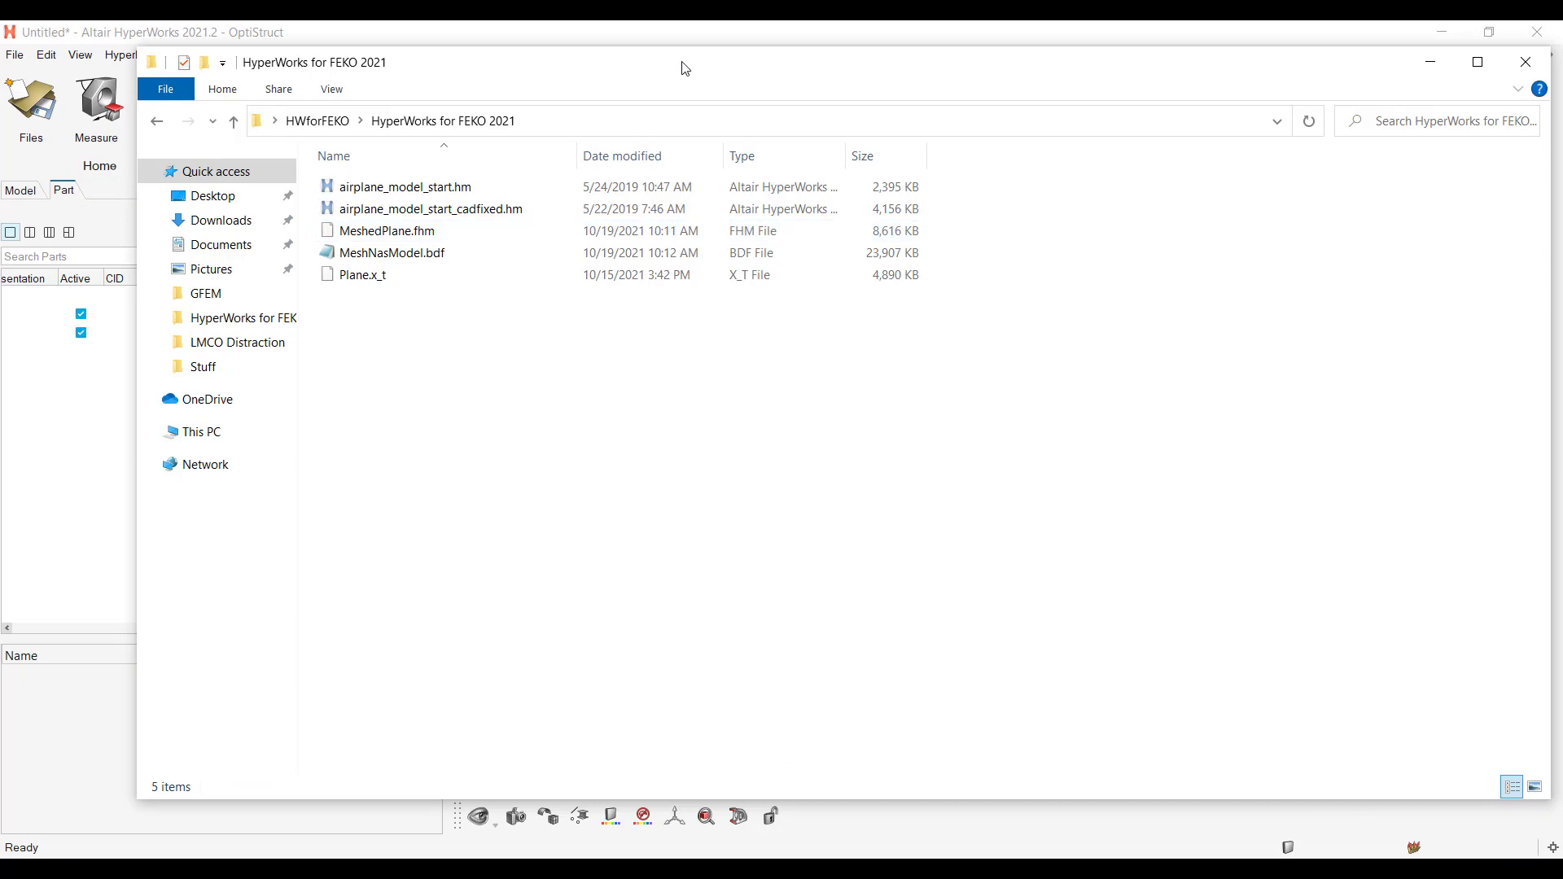
{"action": "left_click_drag", "start_coordinate": [684, 68], "coordinate": [1543, 231]}
{"action": "mouse_move", "coordinate": [1249, 439]}
{"action": "left_mouse_down"}
{"action": "mouse_move", "coordinate": [1103, 474]}
{"action": "mouse_move", "coordinate": [723, 451]}
{"action": "mouse_move", "coordinate": [1243, 434]}
{"action": "left_mouse_up"}
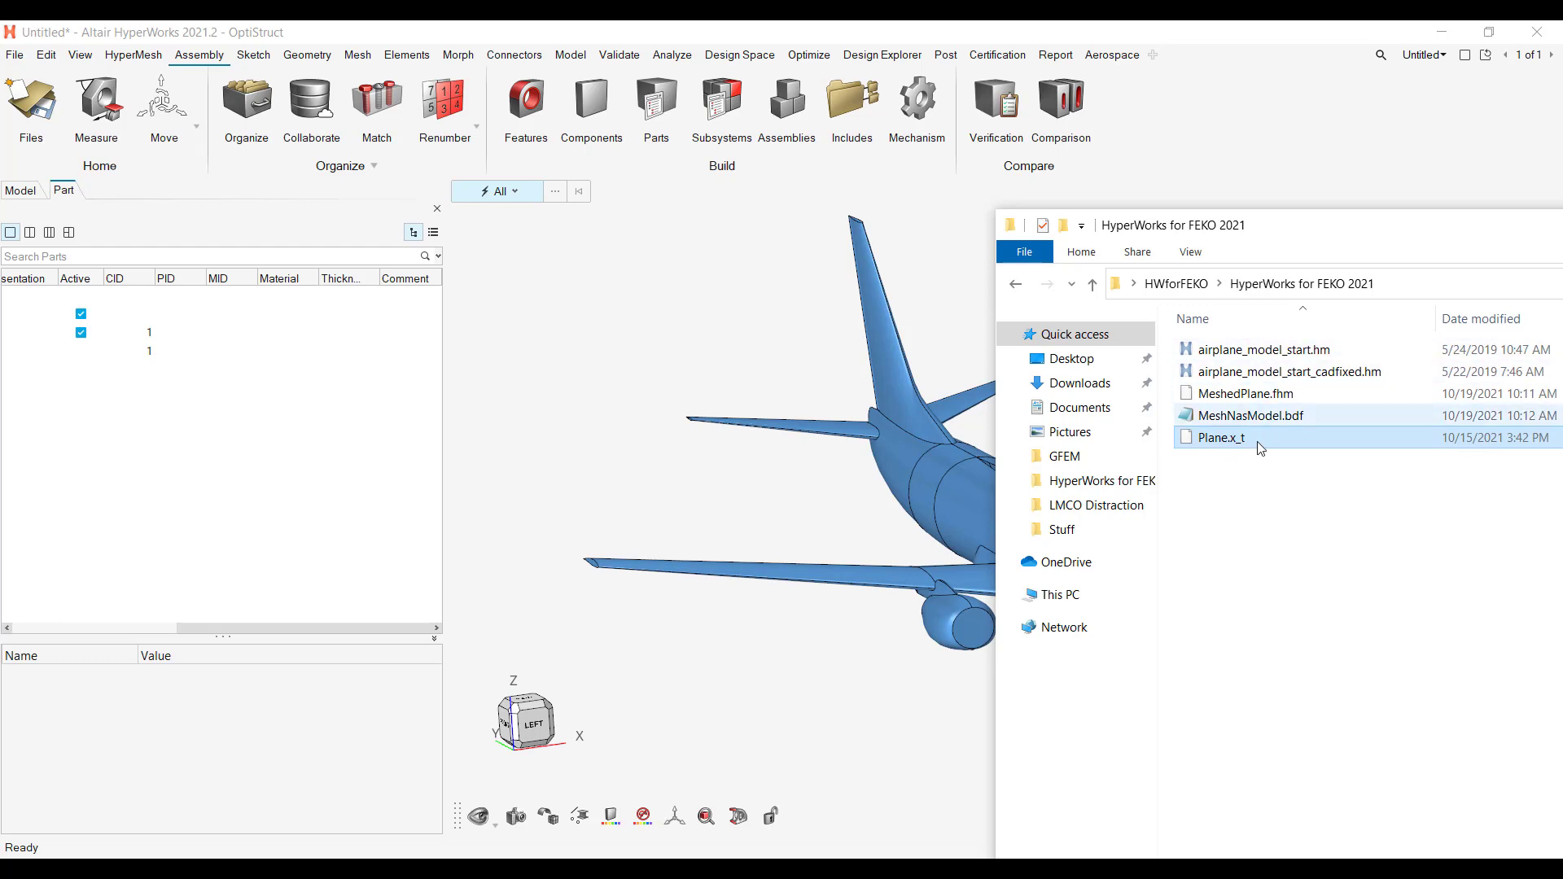
{"action": "mouse_move", "coordinate": [1243, 439]}
{"action": "left_mouse_down"}
{"action": "mouse_move", "coordinate": [794, 511]}
{"action": "mouse_move", "coordinate": [754, 482]}
{"action": "mouse_move", "coordinate": [1235, 446]}
{"action": "left_mouse_up"}
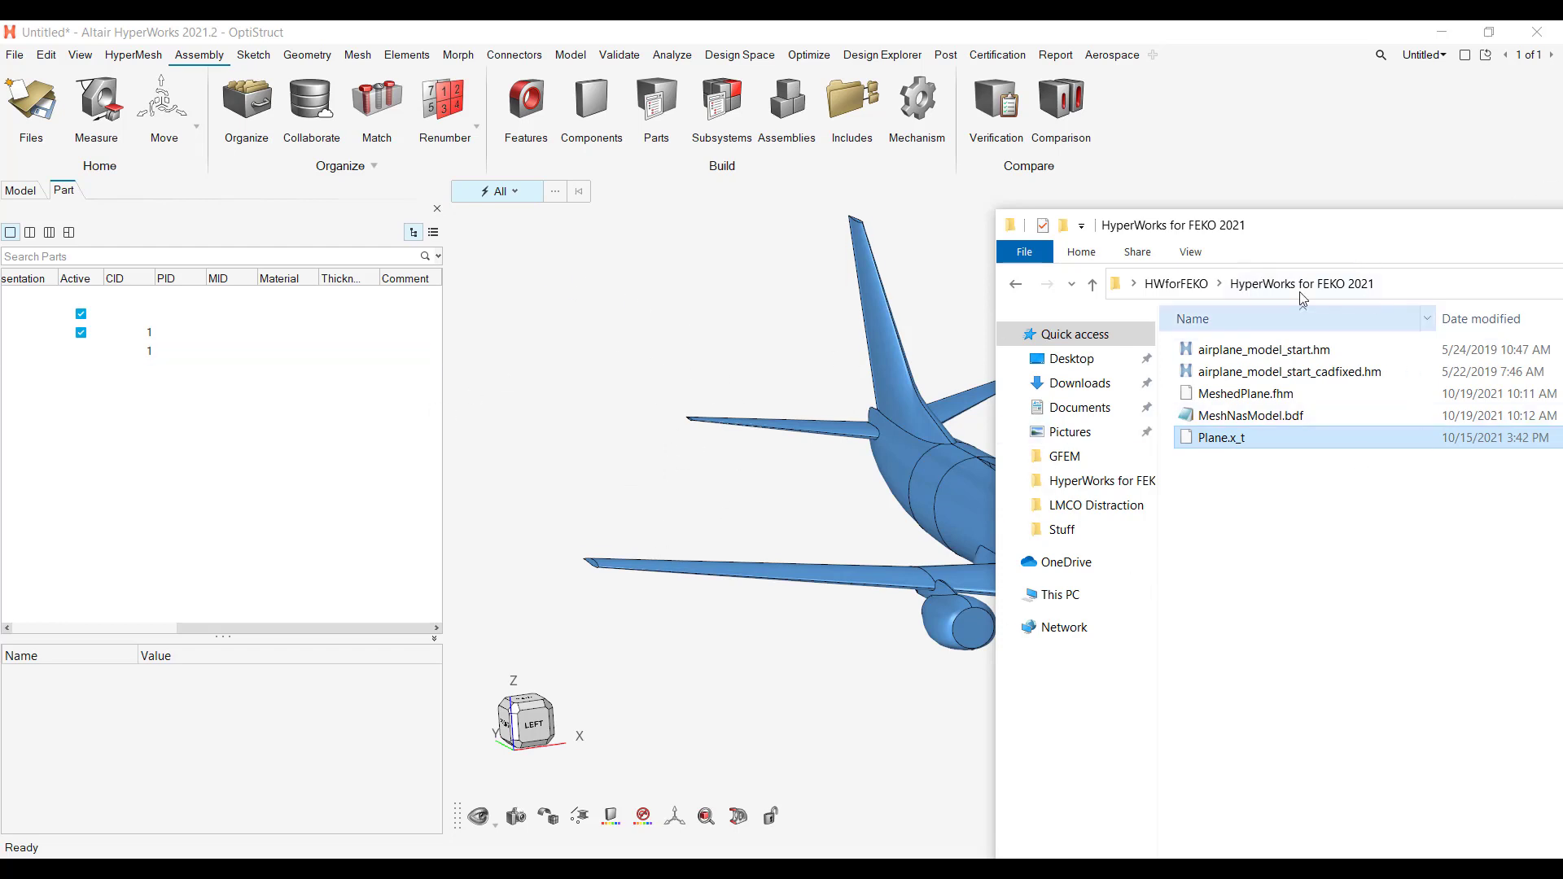
{"action": "left_click_drag", "start_coordinate": [1249, 440], "coordinate": [1296, 488]}
{"action": "left_click_drag", "start_coordinate": [1339, 242], "coordinate": [555, 308]}
{"action": "left_click_drag", "start_coordinate": [1409, 298], "coordinate": [1284, 301]}
{"action": "left_click", "coordinate": [1496, 295]}
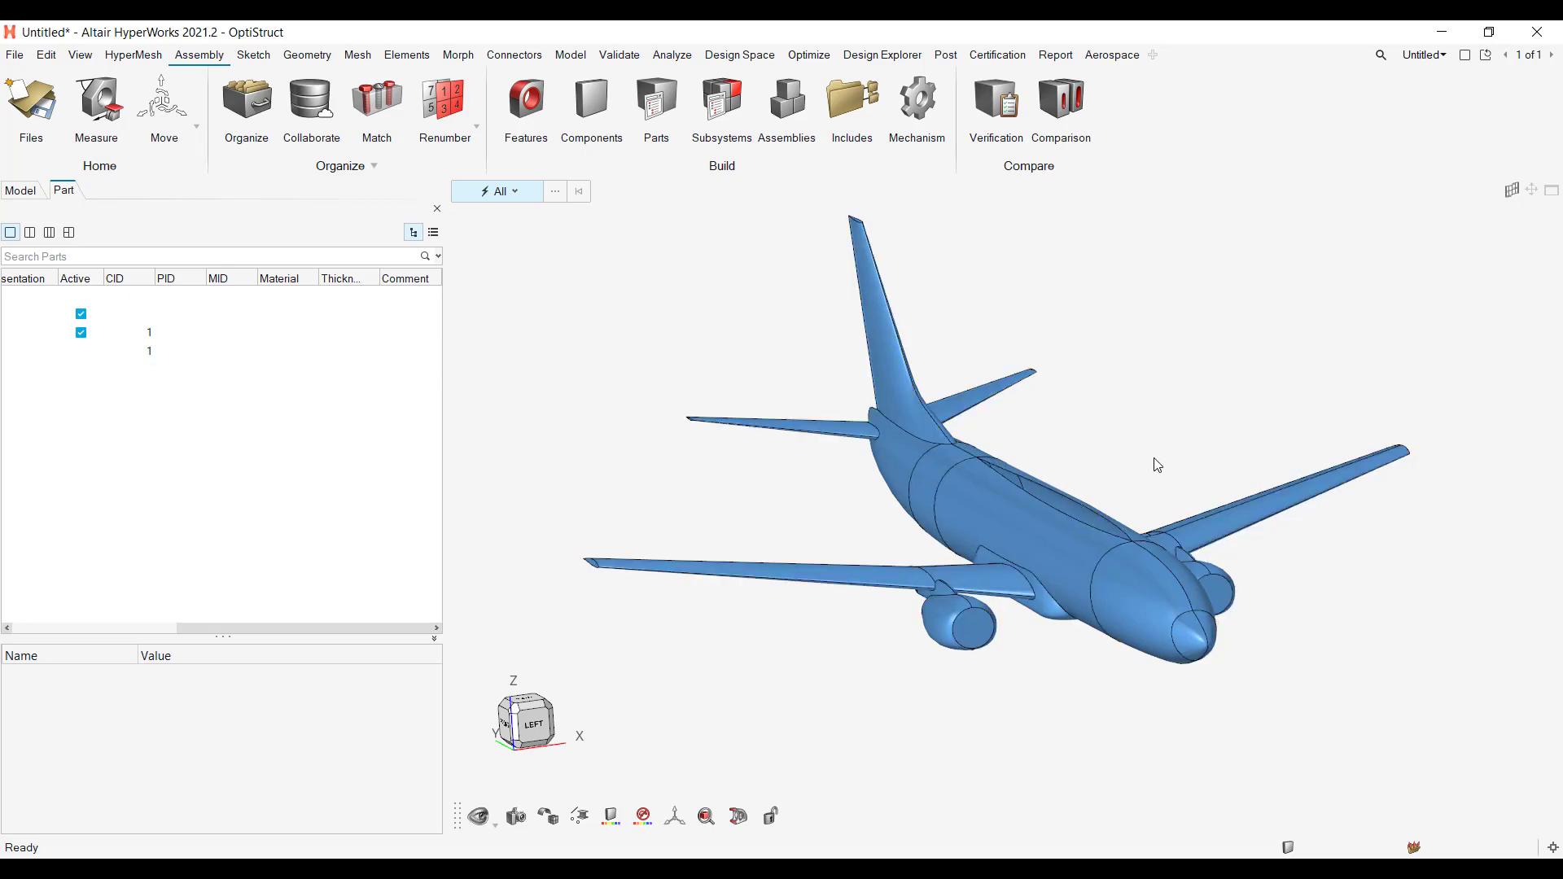
Step: Restrict graphics-area selection to surfaces only, and review the other available entity types without changing the filter
{"action": "right_click_drag", "start_coordinate": [1119, 501], "coordinate": [1101, 528]}
{"action": "mouse_move", "coordinate": [1101, 527]}
{"action": "middle_mouse_down"}
{"action": "mouse_move", "coordinate": [1123, 491]}
{"action": "mouse_move", "coordinate": [1051, 494]}
{"action": "mouse_move", "coordinate": [1095, 522]}
{"action": "middle_mouse_up"}
{"action": "scroll", "coordinate": [1040, 506], "scroll_direction": "up", "scroll_amount": 7}
{"action": "scroll", "coordinate": [1058, 534], "scroll_direction": "down", "scroll_amount": 6}
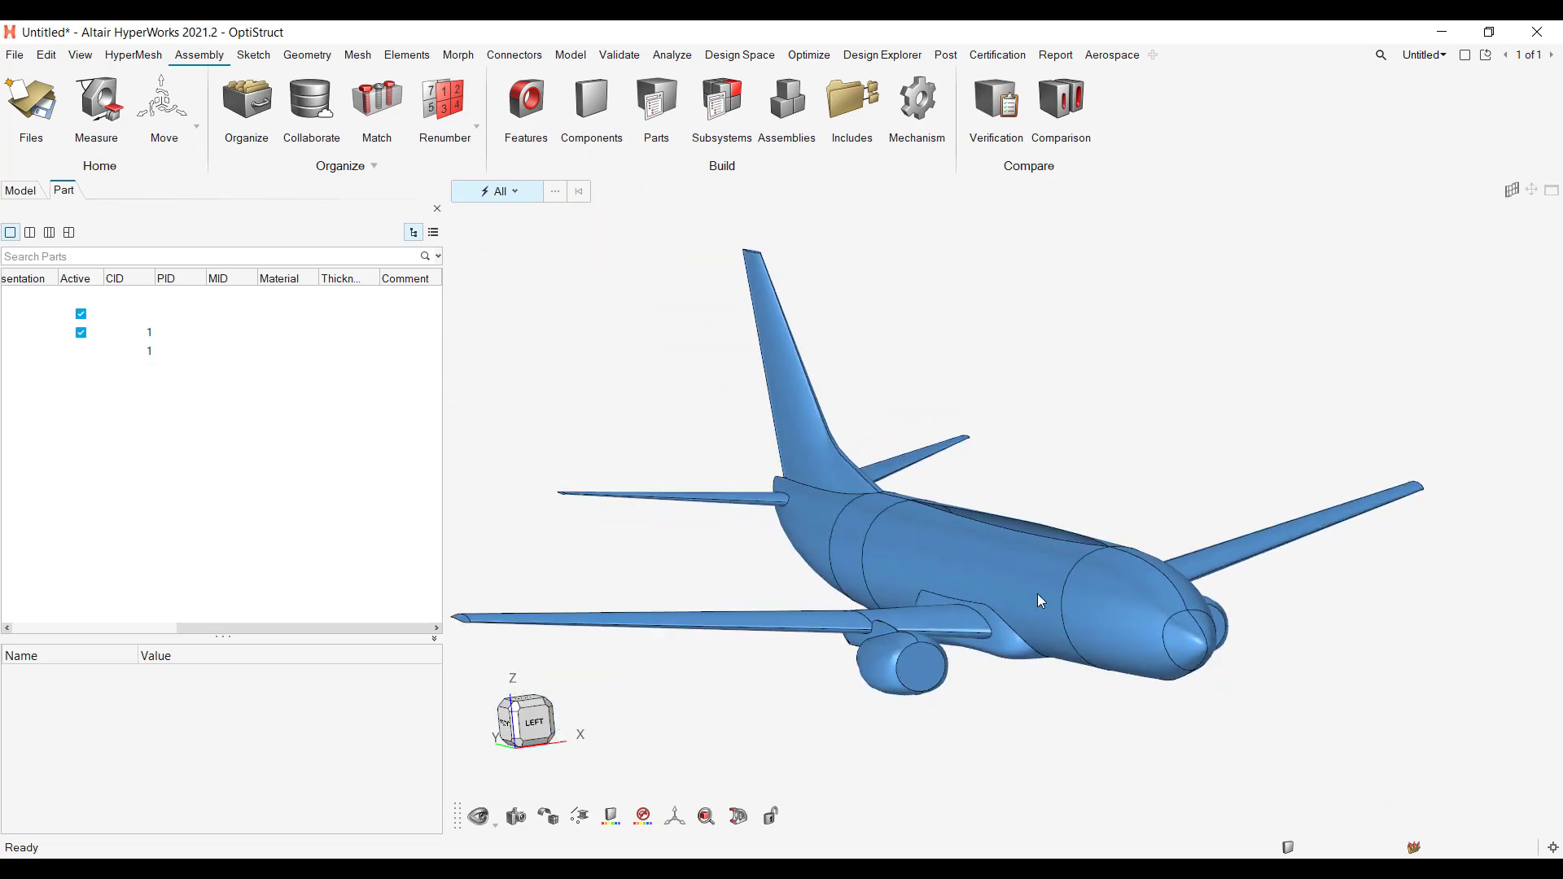
{"action": "left_click", "coordinate": [1042, 595]}
{"action": "left_click", "coordinate": [1161, 431]}
{"action": "left_click", "coordinate": [498, 191]}
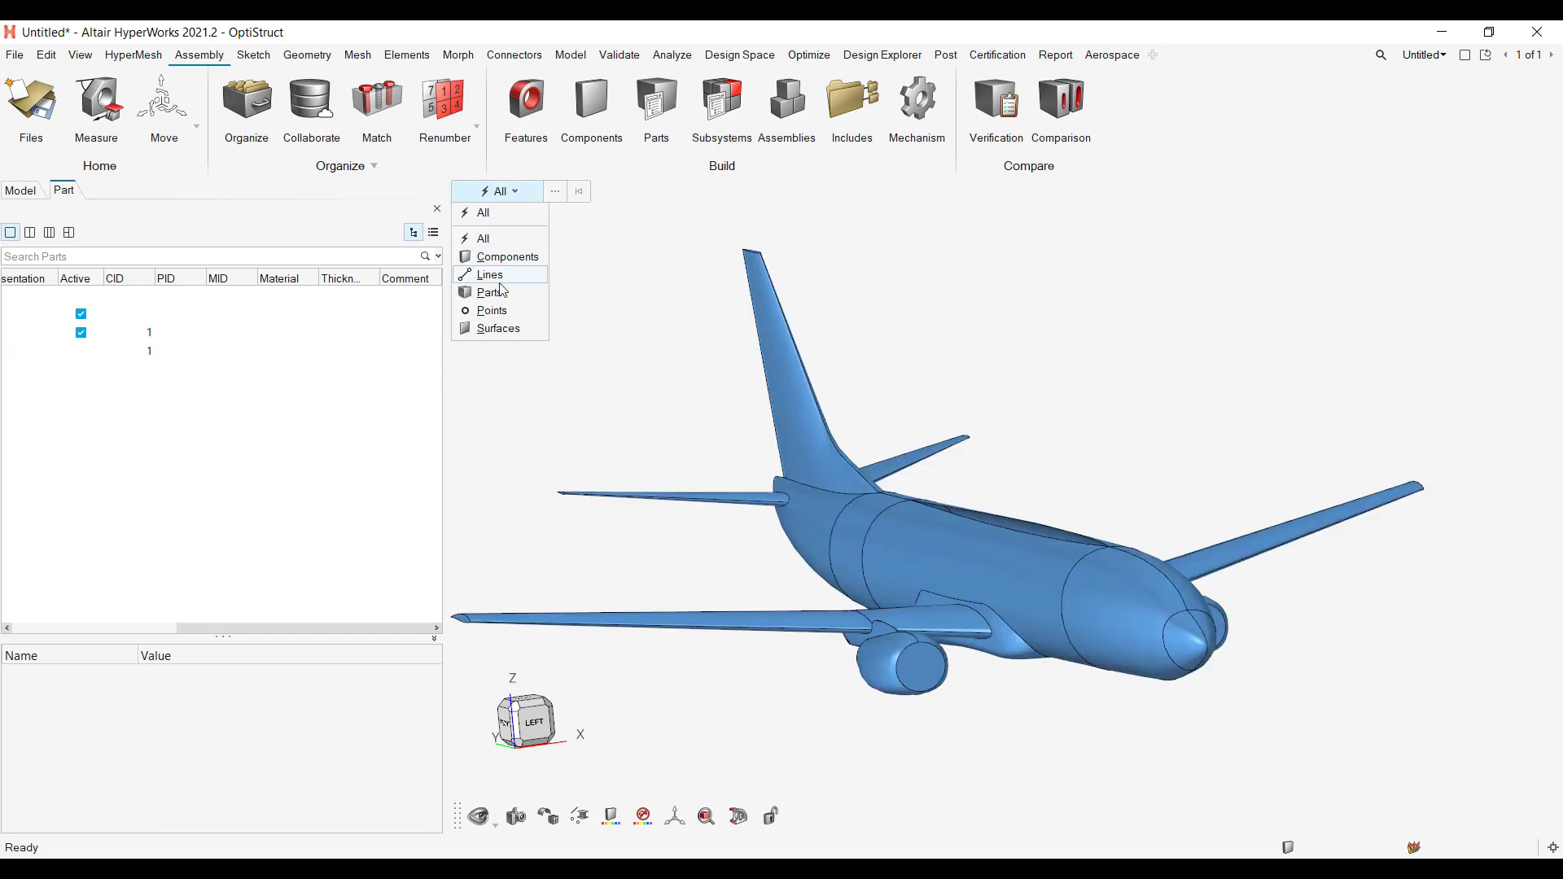
{"action": "left_click", "coordinate": [498, 329]}
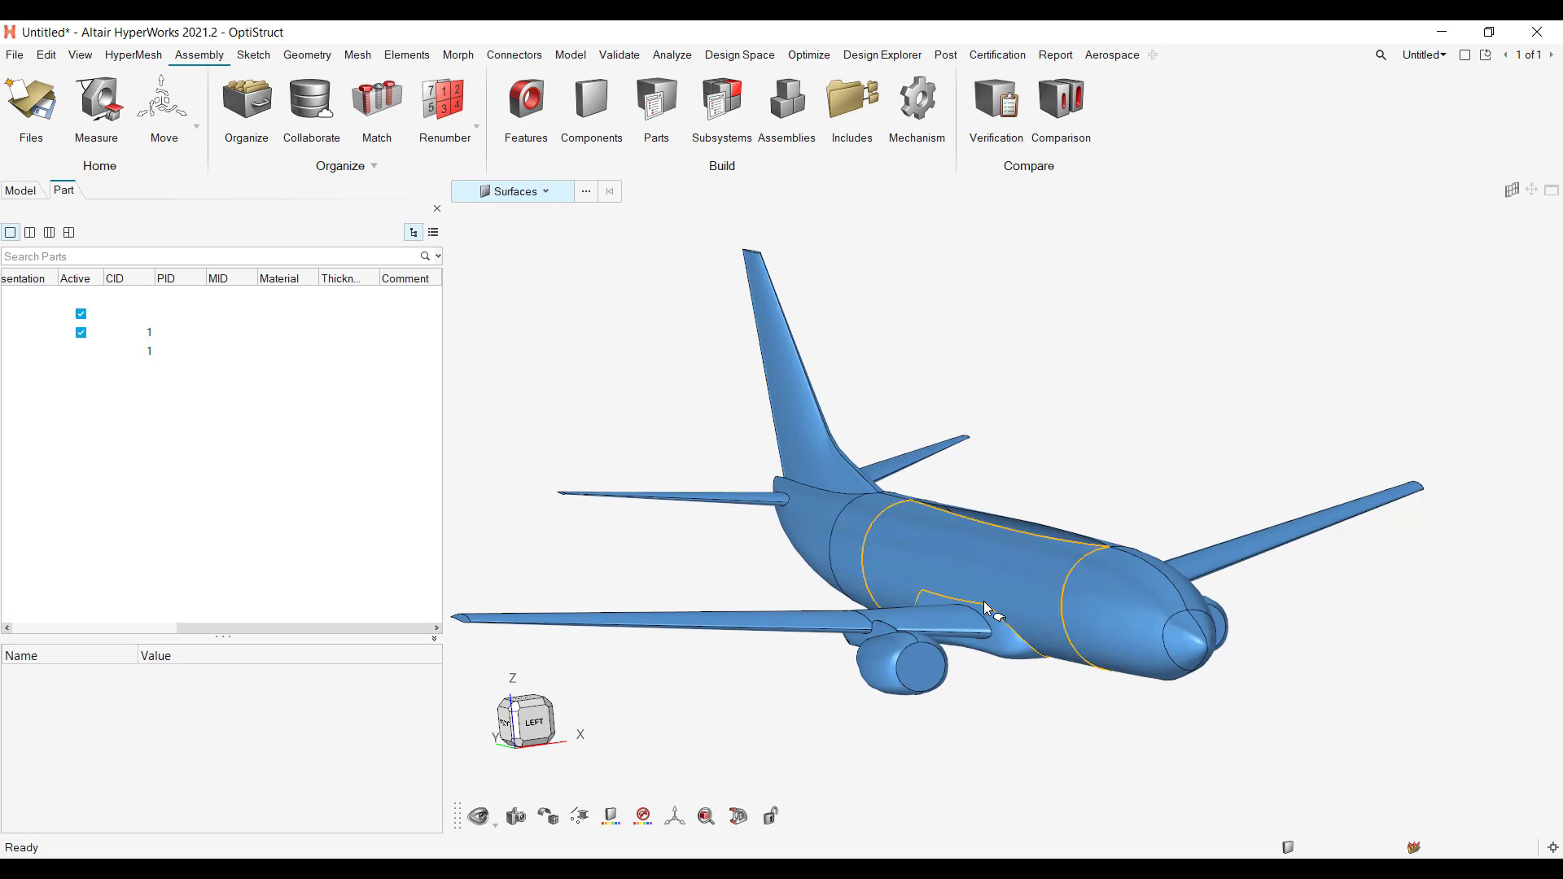
{"action": "left_click", "coordinate": [513, 191]}
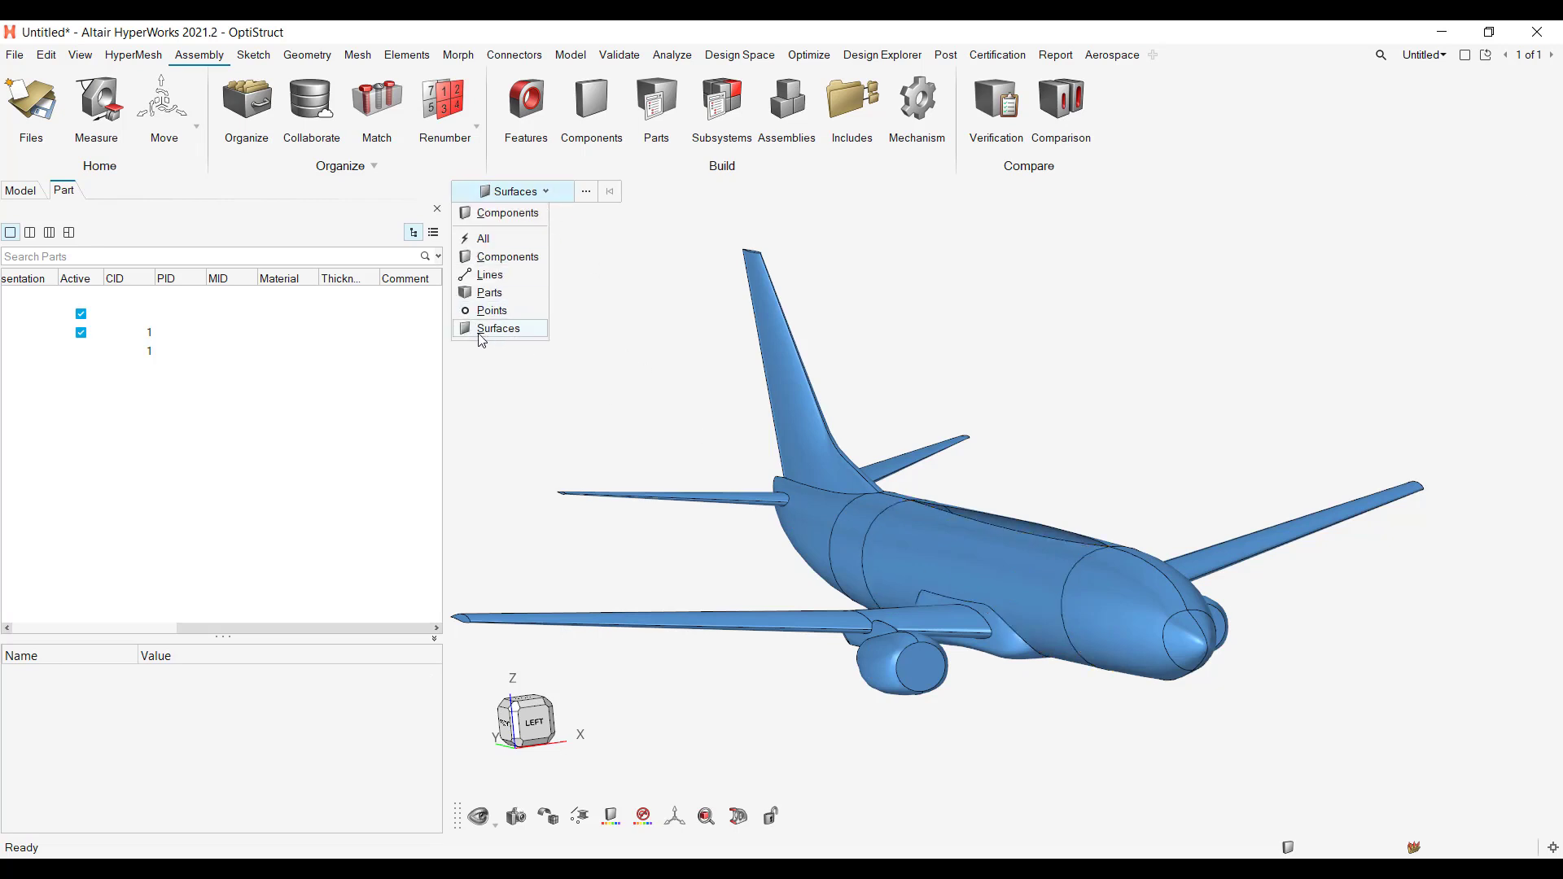
{"action": "left_click", "coordinate": [680, 396]}
Step: Select the four near-side fuselage surfaces, from the forward section behind the nose back to the tail section
{"action": "left_click", "coordinate": [1115, 612]}
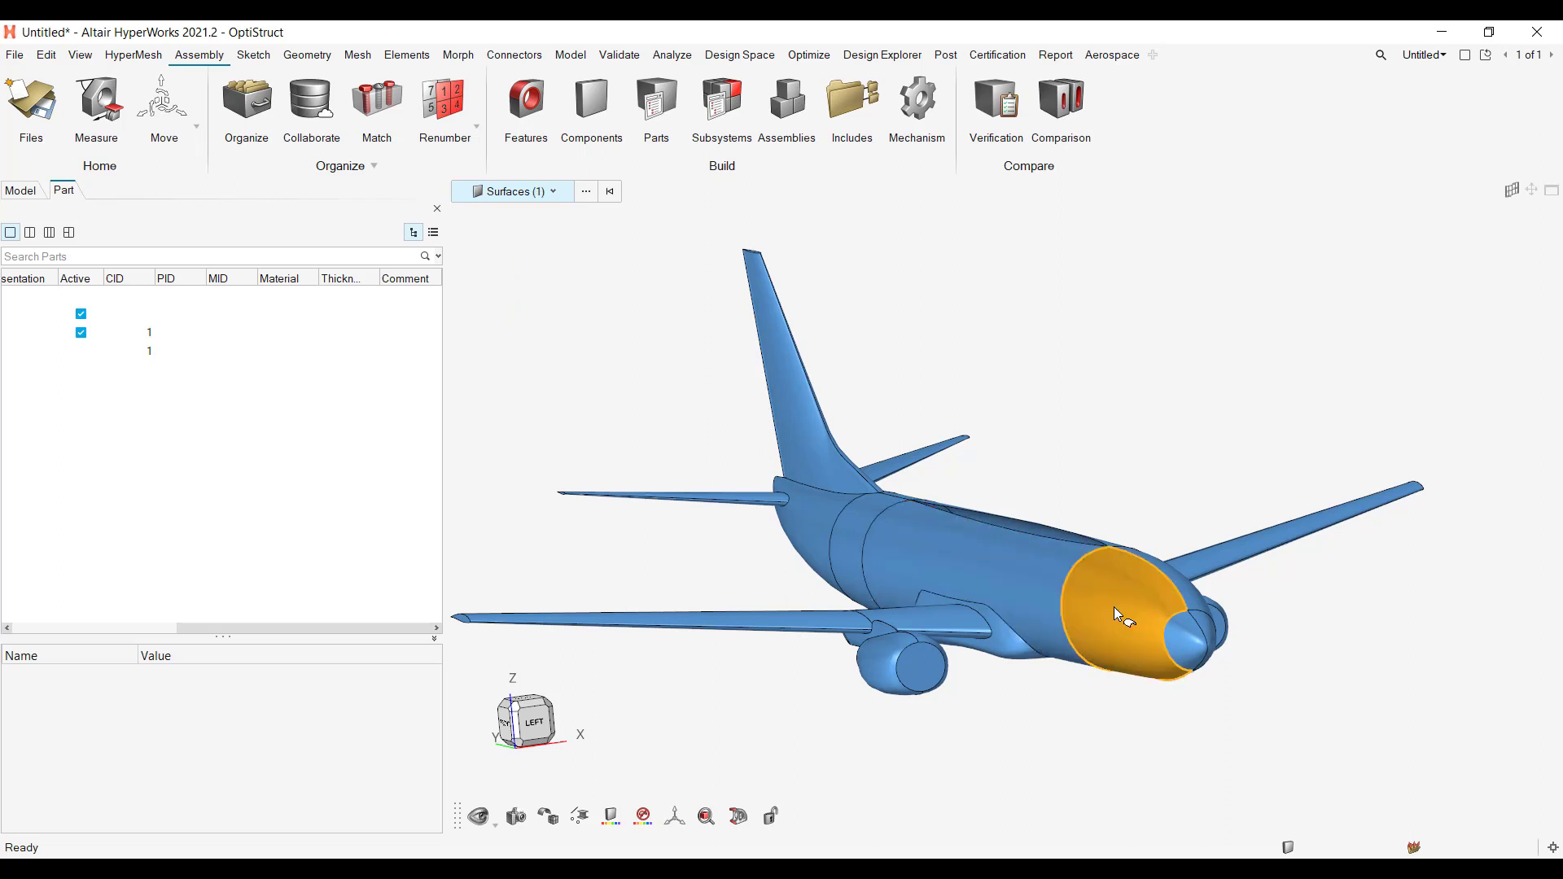
{"action": "left_click", "coordinate": [1020, 591]}
{"action": "left_click", "coordinate": [863, 540]}
{"action": "left_click", "coordinate": [829, 516]}
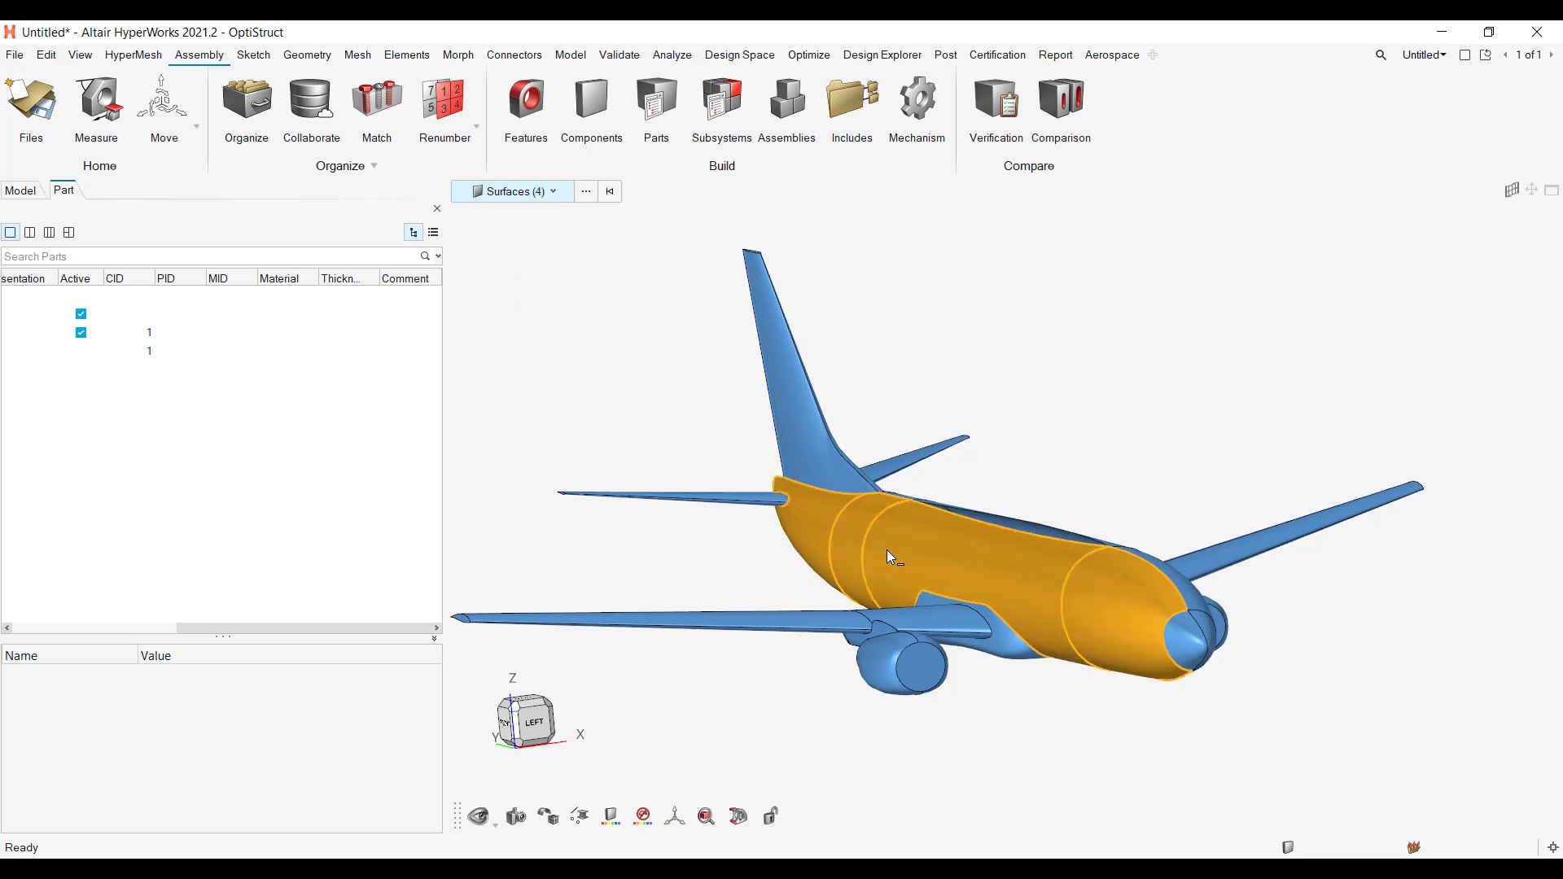
Step: Deselect the rear, middle and forward fuselage surfaces so that no surface is selected
{"action": "left_click", "coordinate": [856, 538], "text": "shift"}
{"action": "left_click", "coordinate": [955, 565], "text": "shift"}
{"action": "left_click", "coordinate": [1103, 605], "text": "shift"}
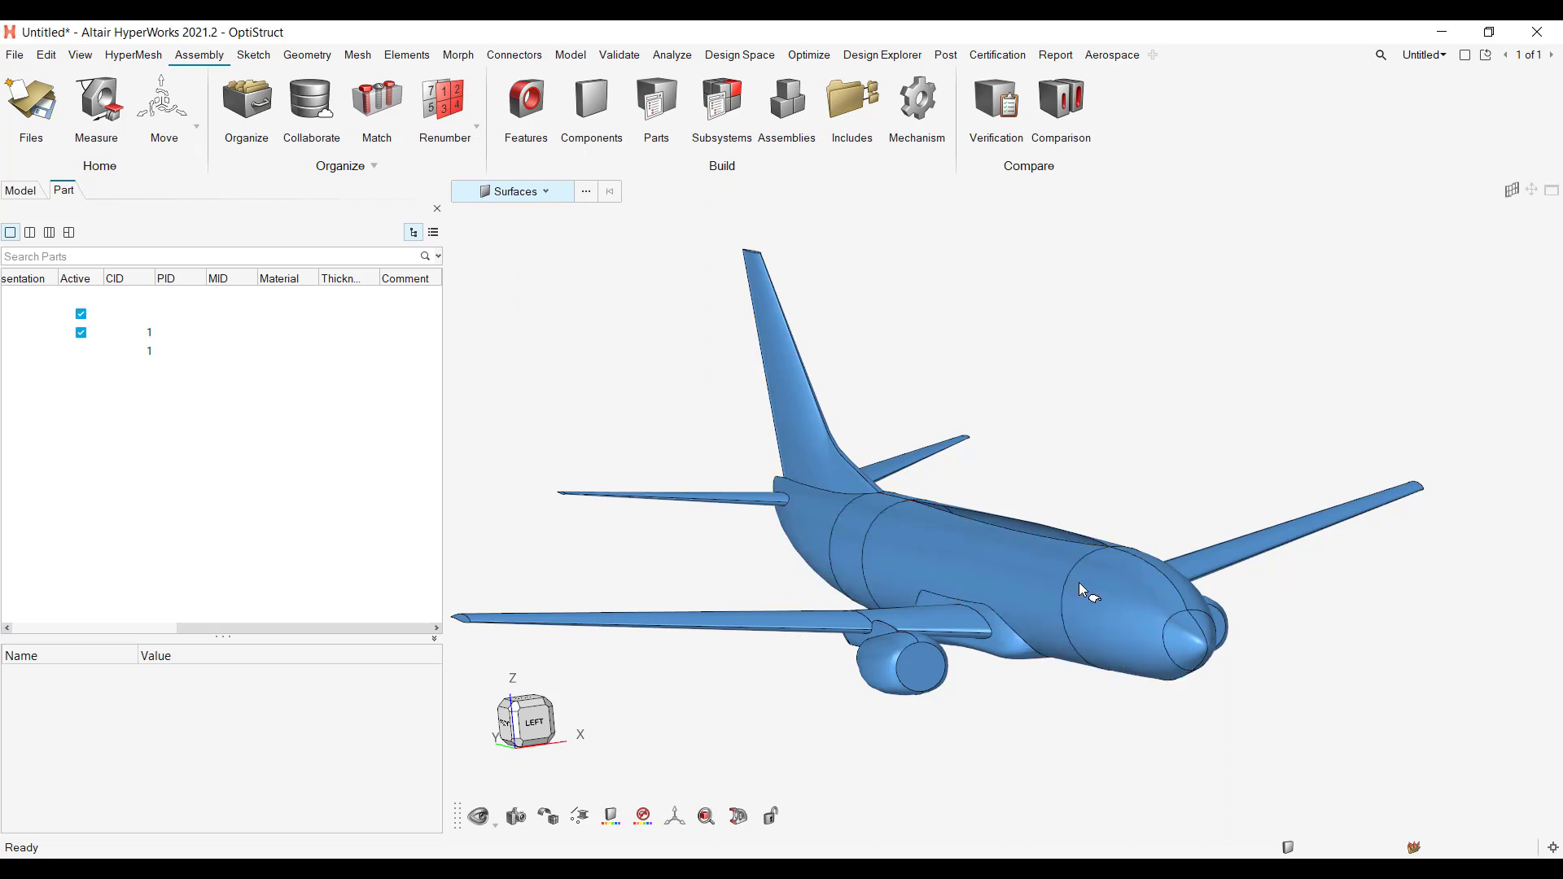
Step: Window-select the nose and forward fuselage surfaces and clear them, and pick and clear the forward fuselage surface individually
{"action": "left_click_drag", "start_coordinate": [991, 454], "coordinate": [1300, 674]}
{"action": "left_click", "coordinate": [1160, 438]}
{"action": "left_click", "coordinate": [1141, 583]}
{"action": "left_click", "coordinate": [1151, 493]}
{"action": "mouse_move", "coordinate": [1353, 450]}
{"action": "middle_mouse_down"}
{"action": "mouse_move", "coordinate": [1203, 495]}
{"action": "mouse_move", "coordinate": [1238, 467]}
{"action": "mouse_move", "coordinate": [1260, 488]}
{"action": "mouse_move", "coordinate": [1266, 464]}
{"action": "mouse_move", "coordinate": [1217, 478]}
{"action": "mouse_move", "coordinate": [1329, 459]}
{"action": "middle_mouse_up"}
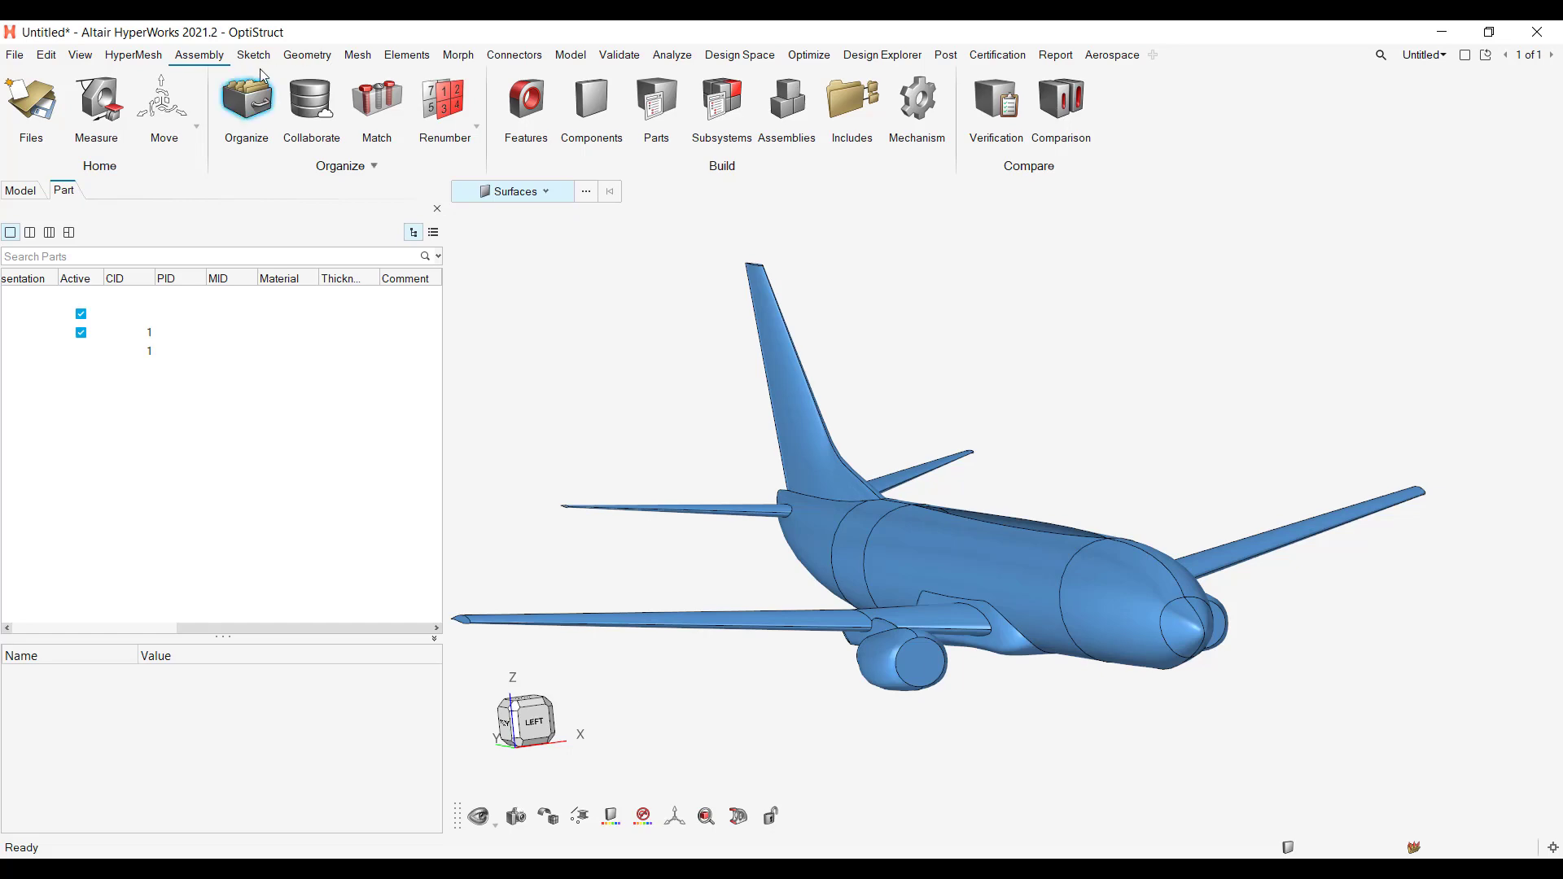
{"action": "middle_click_drag", "start_coordinate": [1202, 545], "coordinate": [1210, 513]}
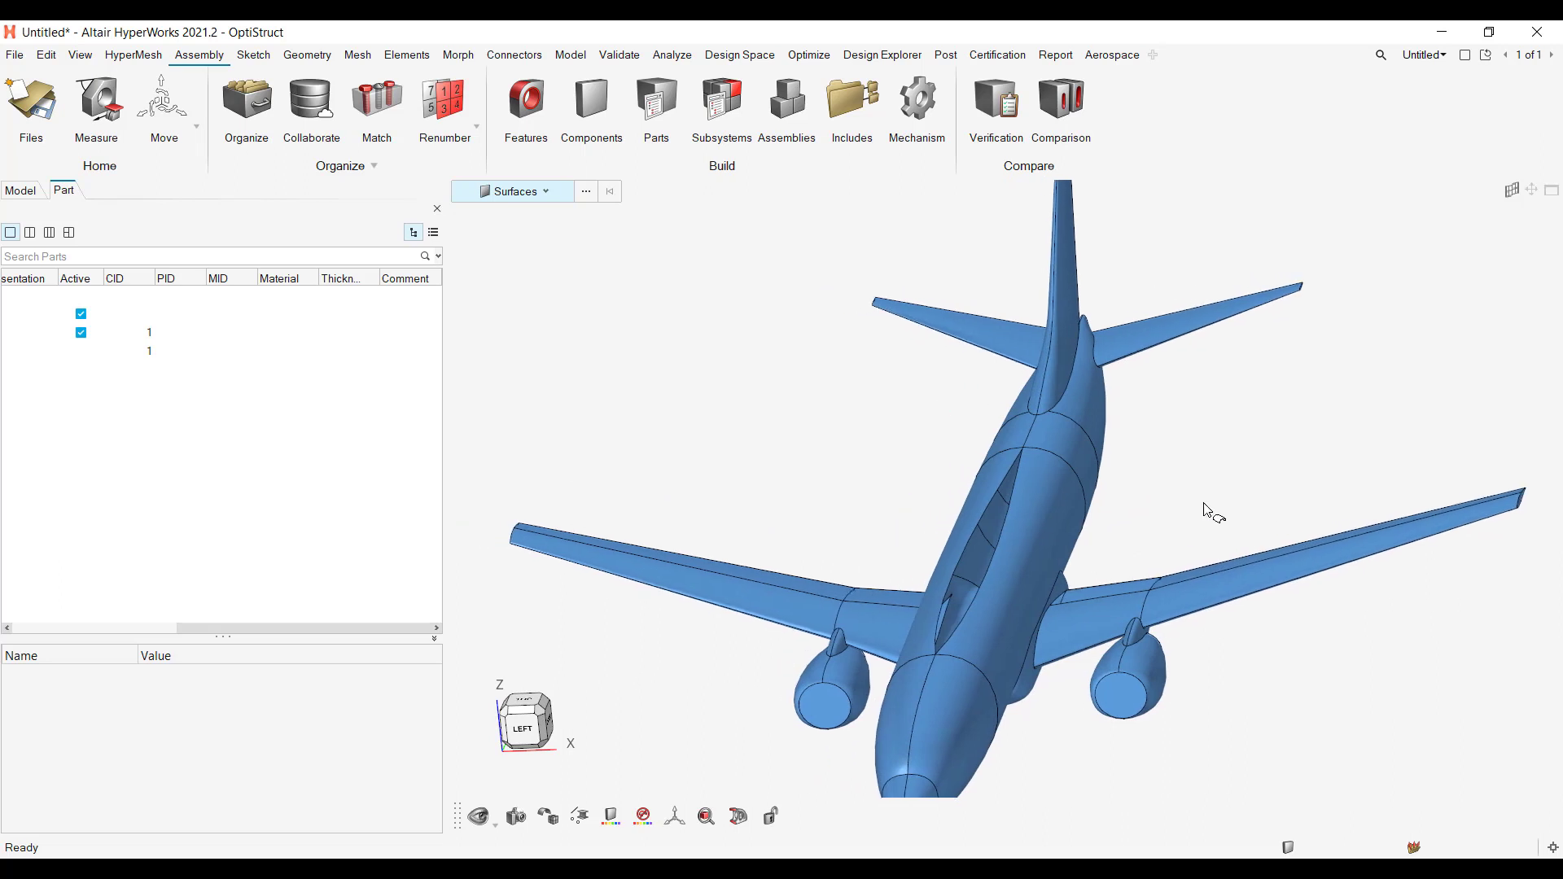
{"action": "mouse_move", "coordinate": [774, 453]}
{"action": "middle_mouse_down"}
{"action": "mouse_move", "coordinate": [798, 461]}
{"action": "mouse_move", "coordinate": [774, 353]}
{"action": "middle_mouse_up"}
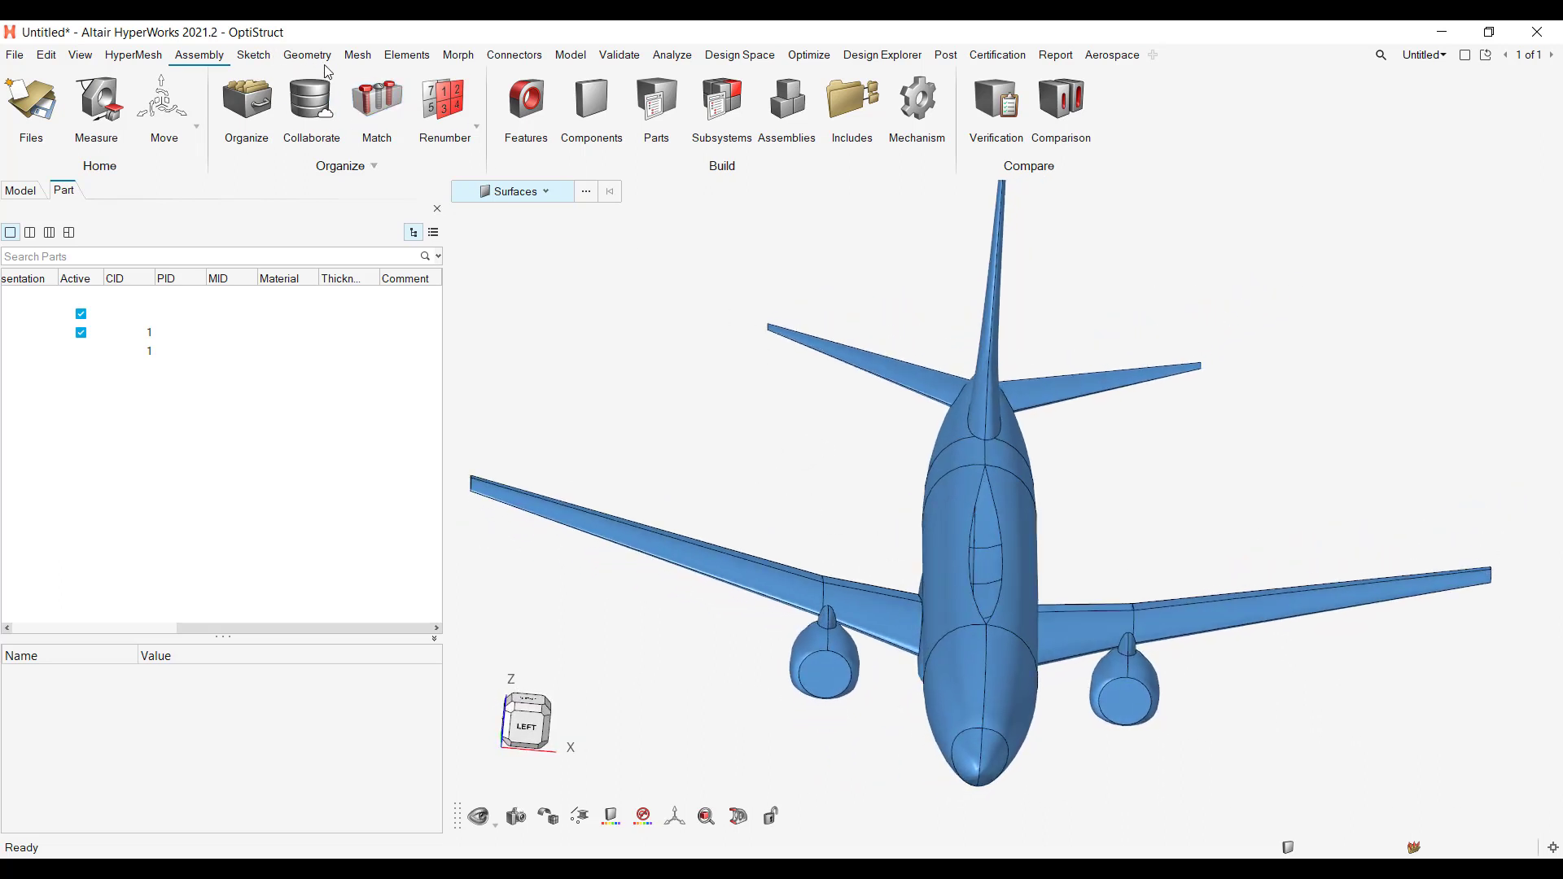